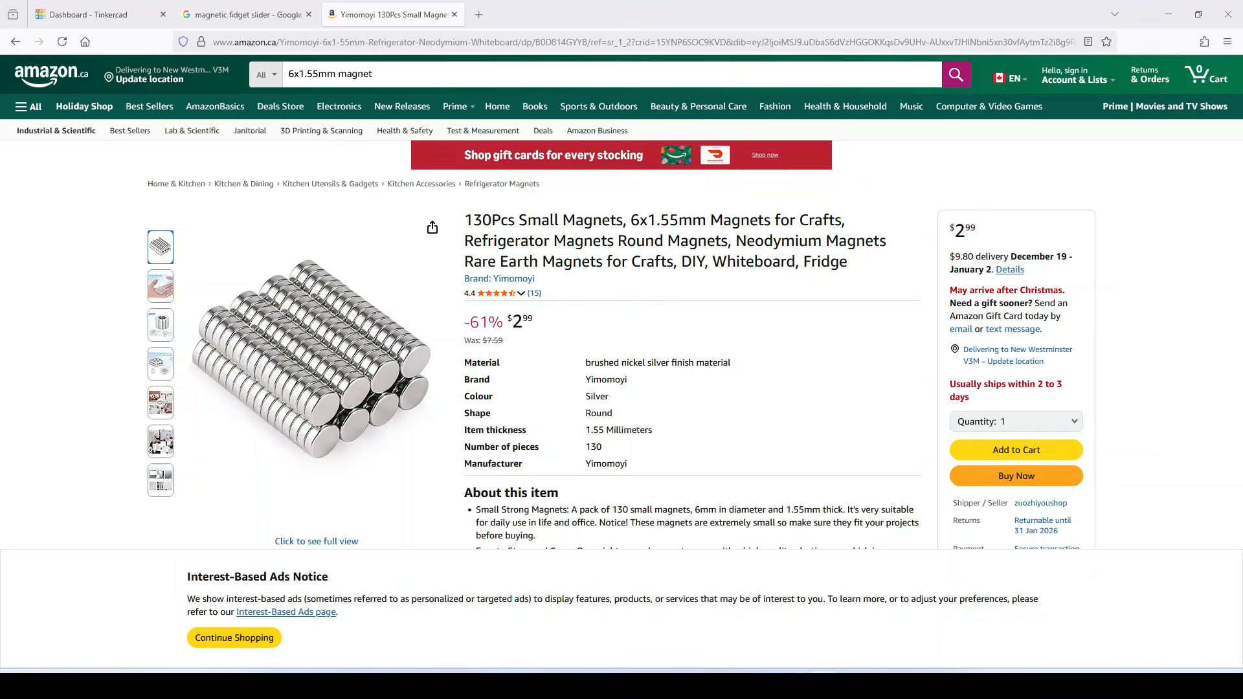
- Preview the Printables magnetic fidget slider in the Google image results and return to the Amazon magnet listing
mouse_move(333, 323)
left_click(257, 16)
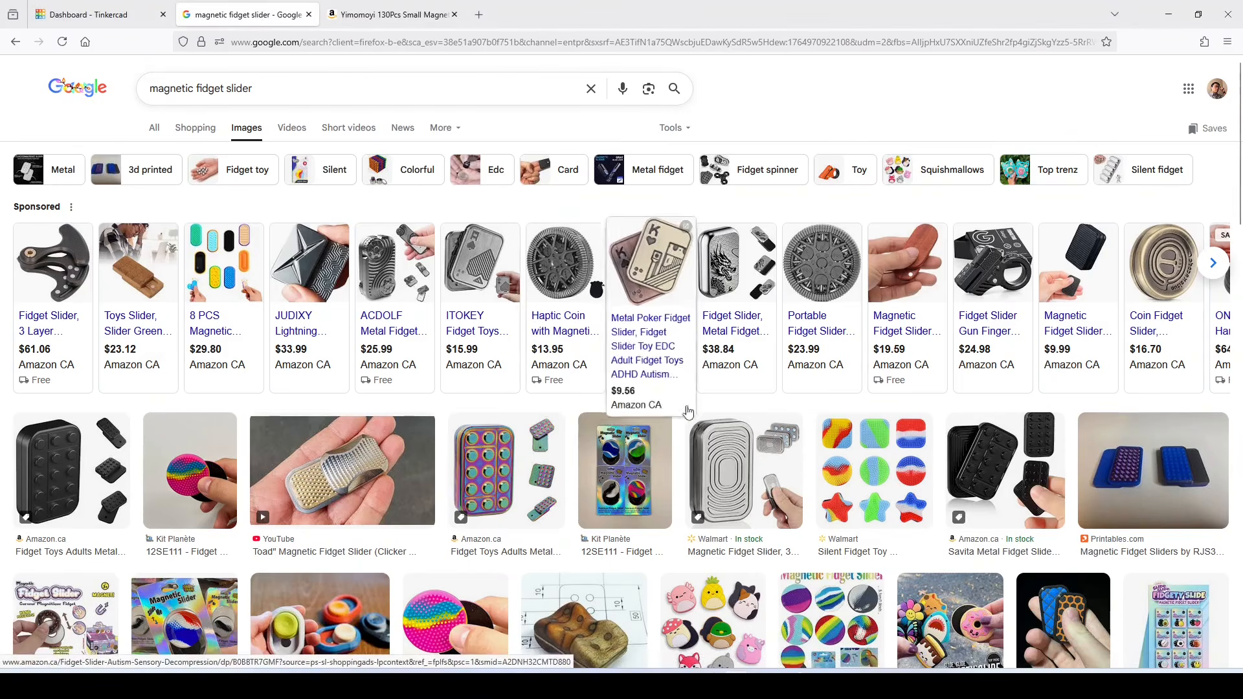
left_click(1115, 479)
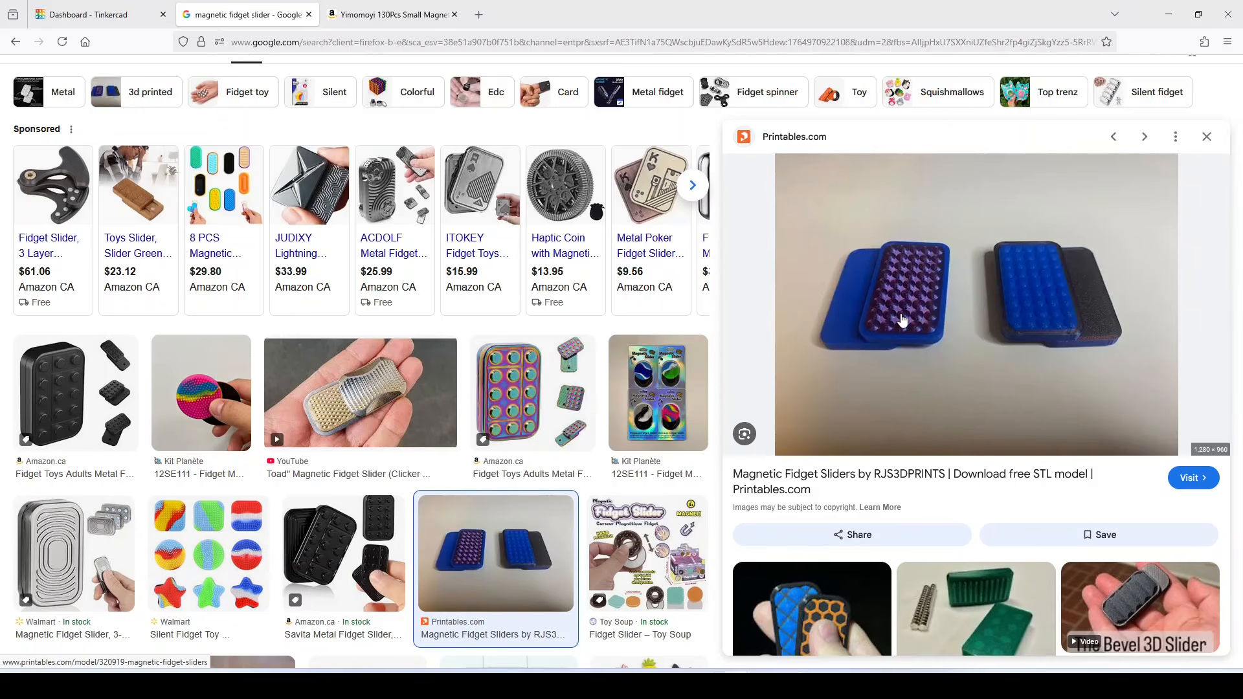
left_click(405, 16)
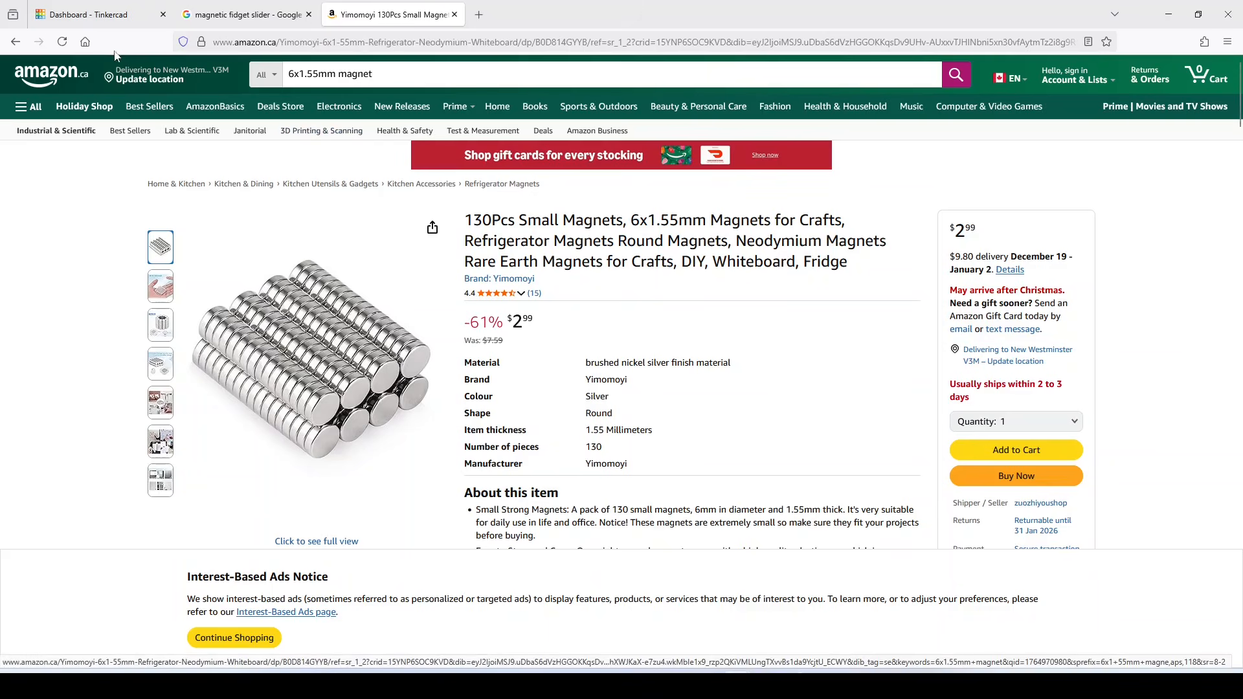
- Look over the 3D designs on the Tinkercad dashboard and highlight the 6x1.55mm size in the Amazon magnet listing's title
left_click(89, 20)
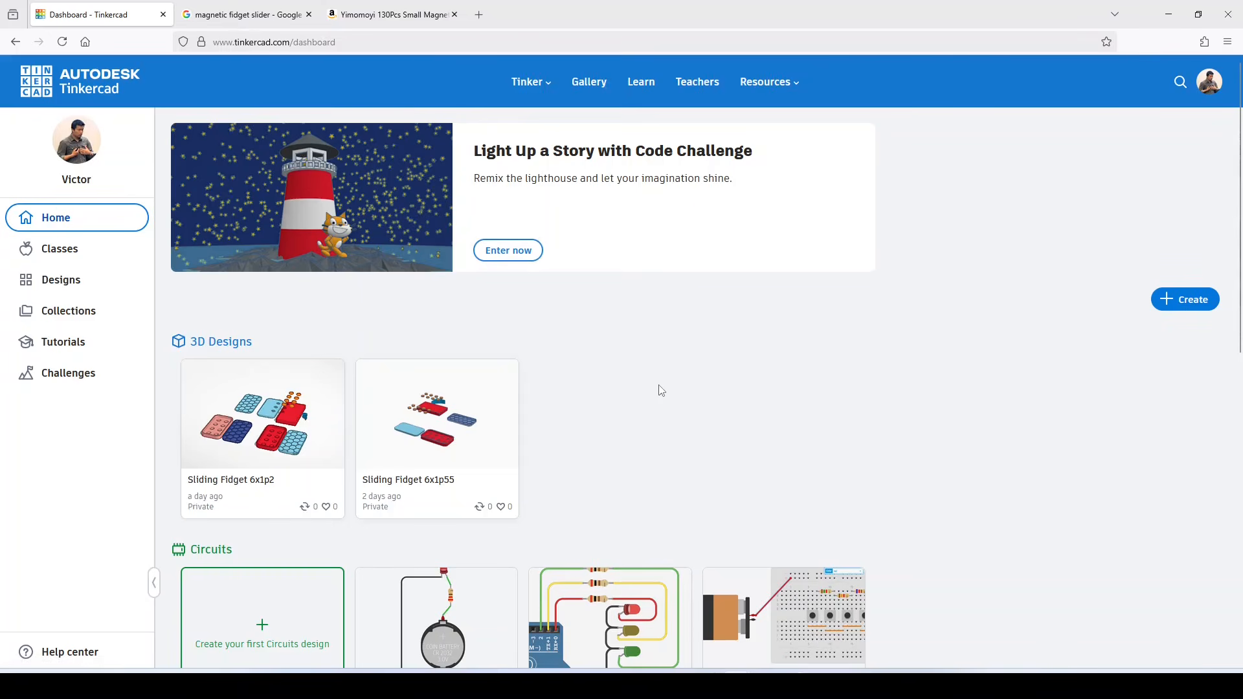
scroll(664, 404, "down", 1)
scroll(665, 406, "down", 1)
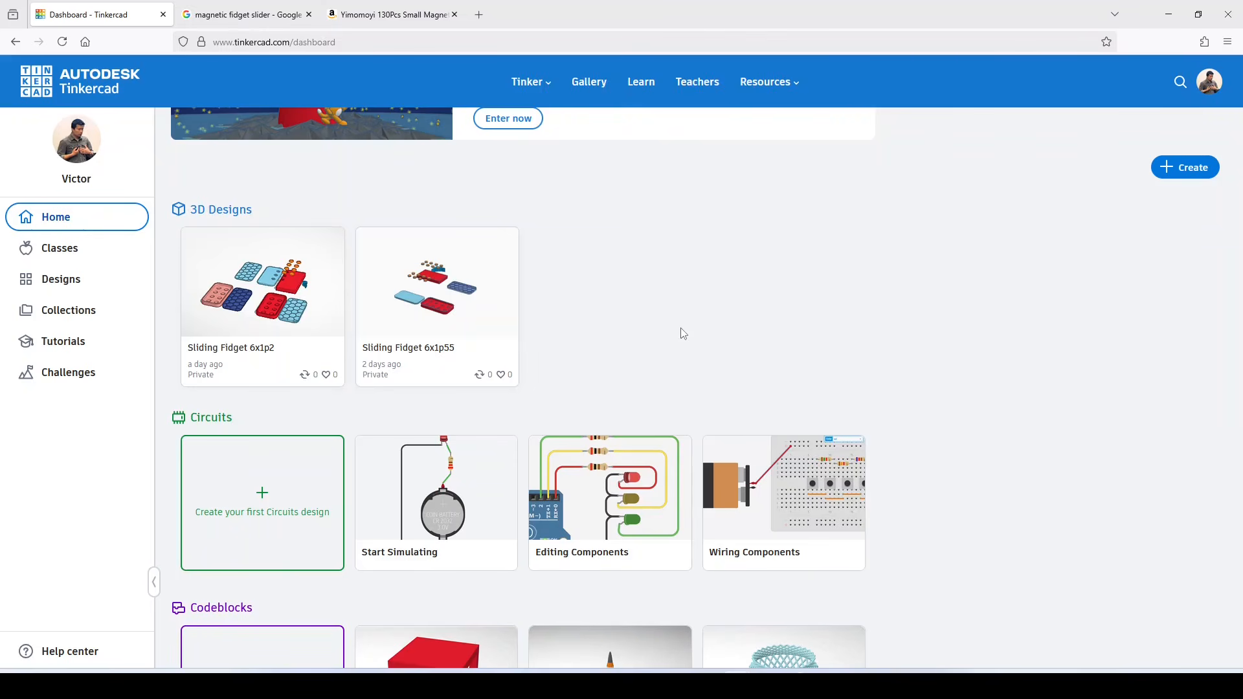
scroll(817, 349, "up", 2)
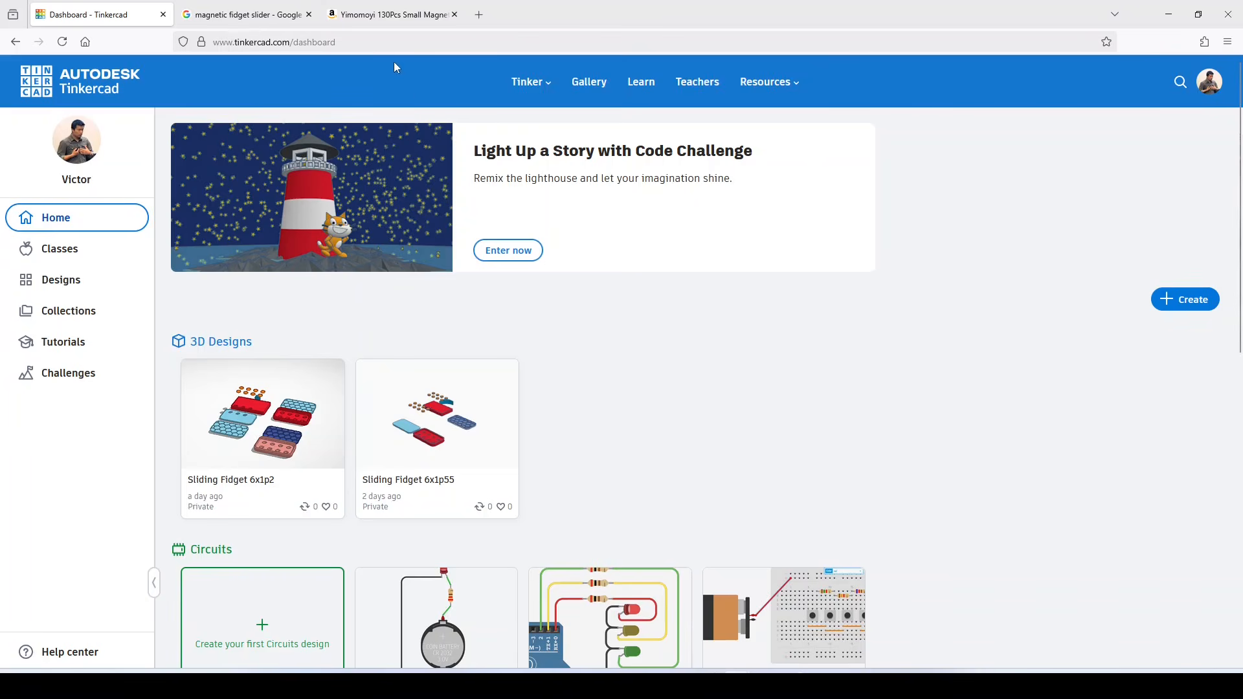
left_click(395, 16)
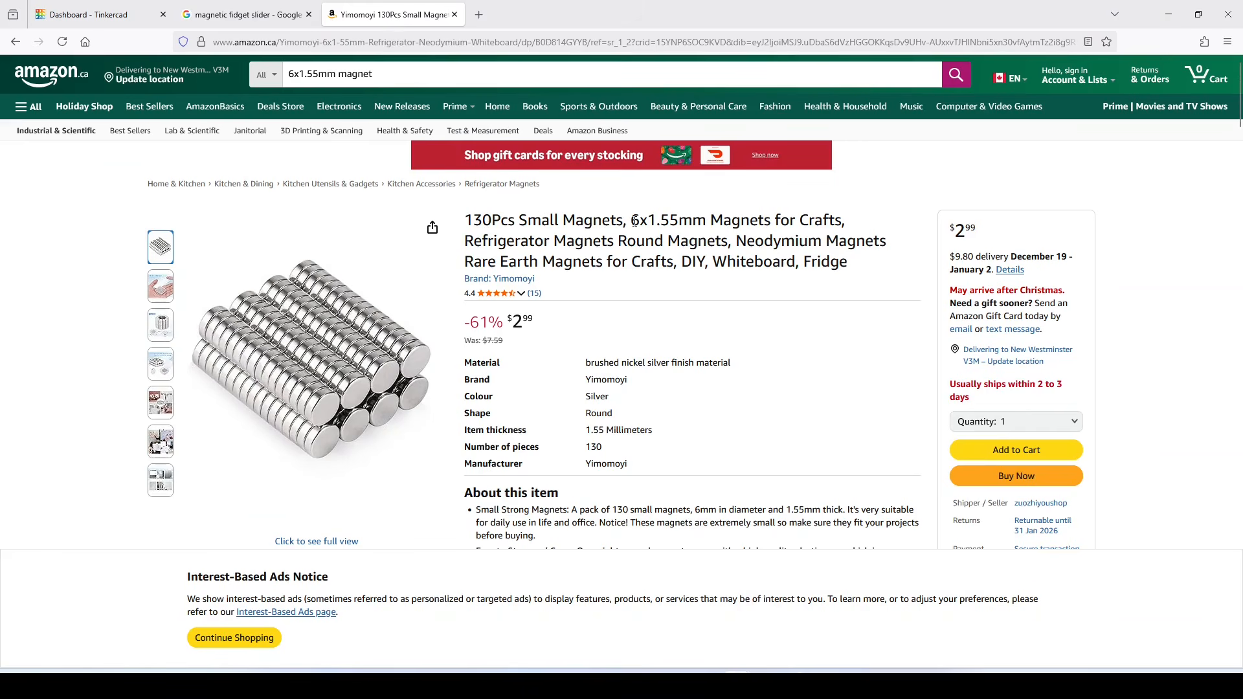
left_click_drag(631, 221, 708, 226)
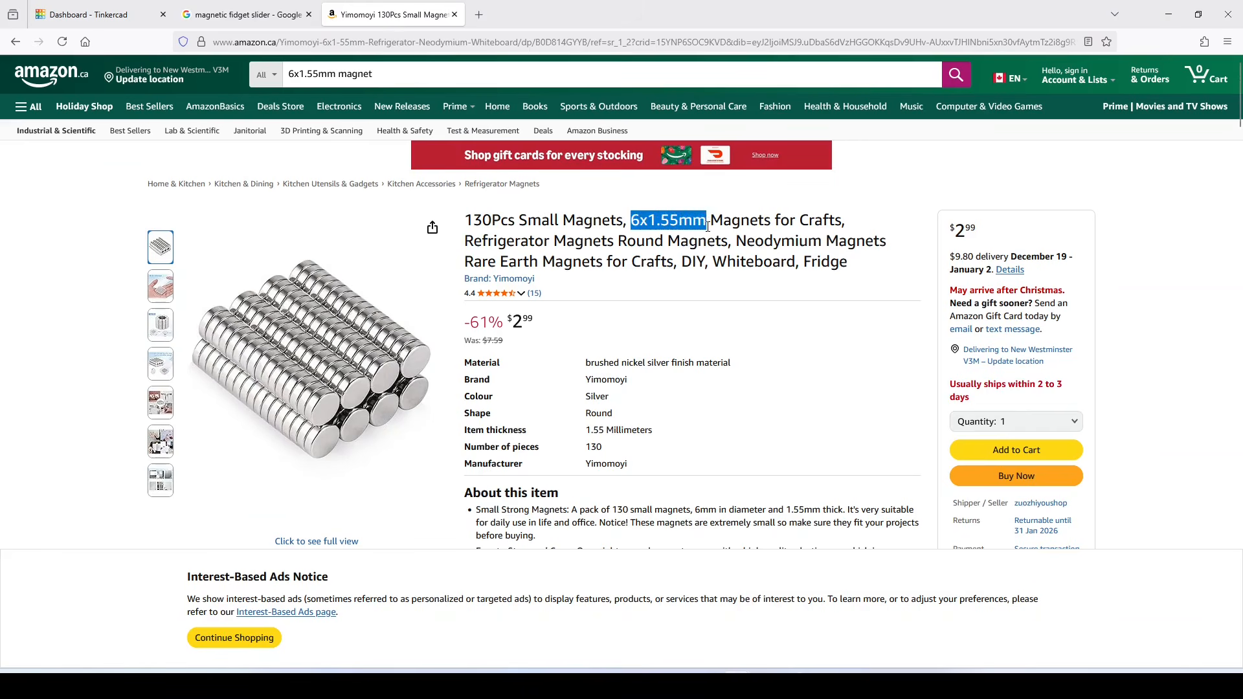
- Switch to the Tinkercad dashboard and create a new 3D design
left_click(106, 20)
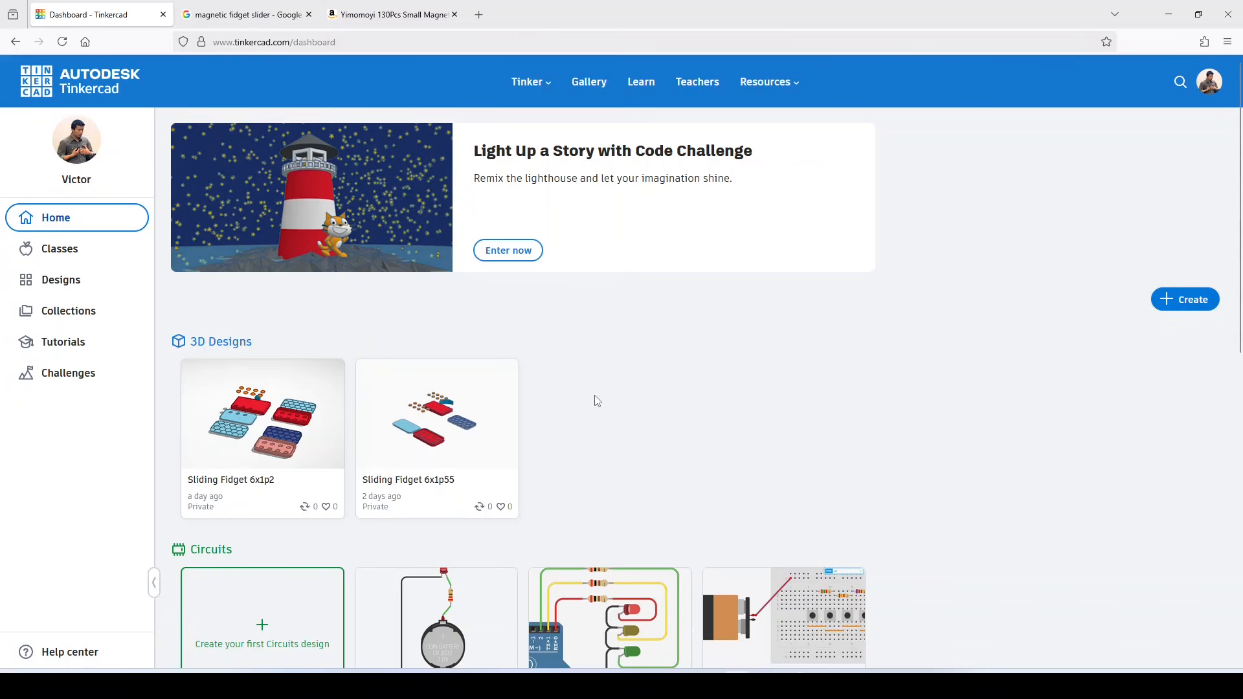
left_click(1182, 308)
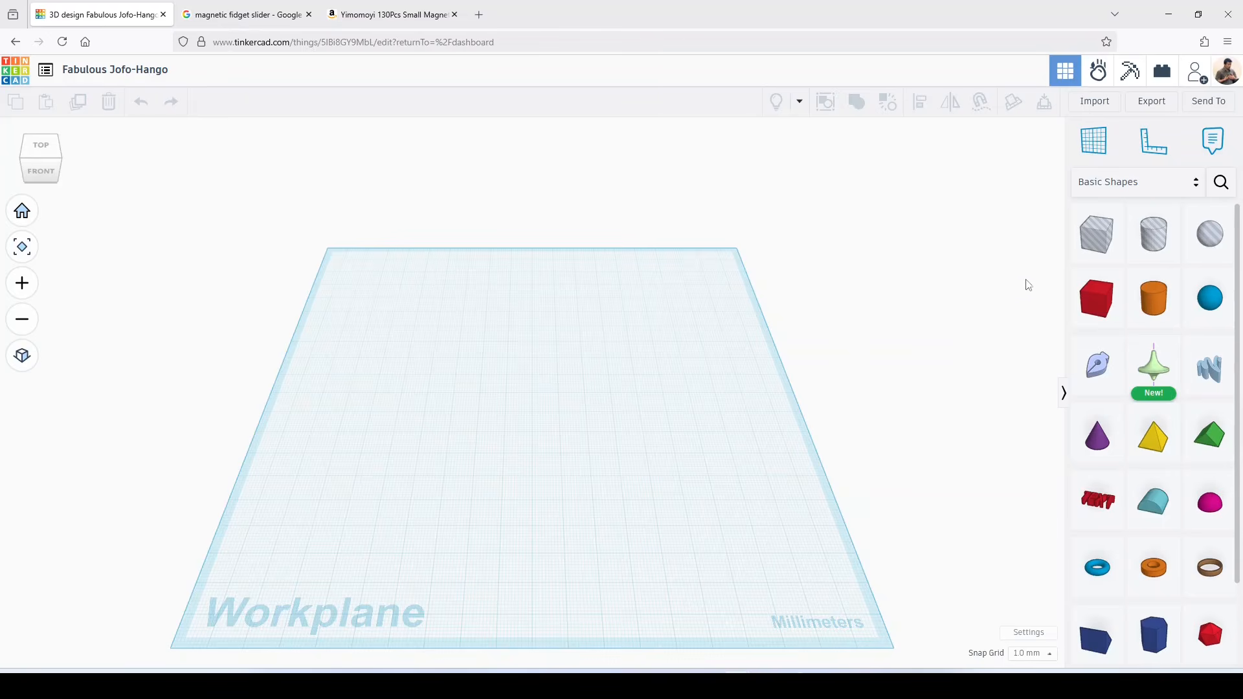
- Place a note near the back right of the workplane with the first line "6x1.2mm magnet"
left_click(1219, 159)
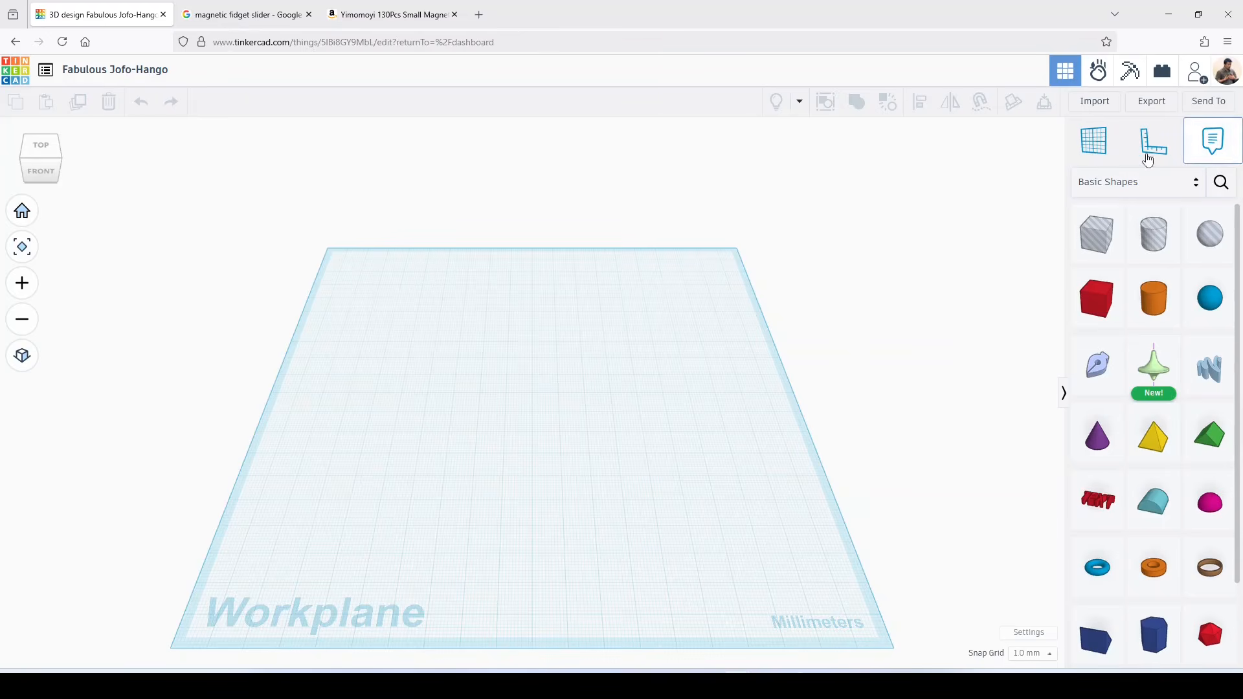
left_click(656, 275)
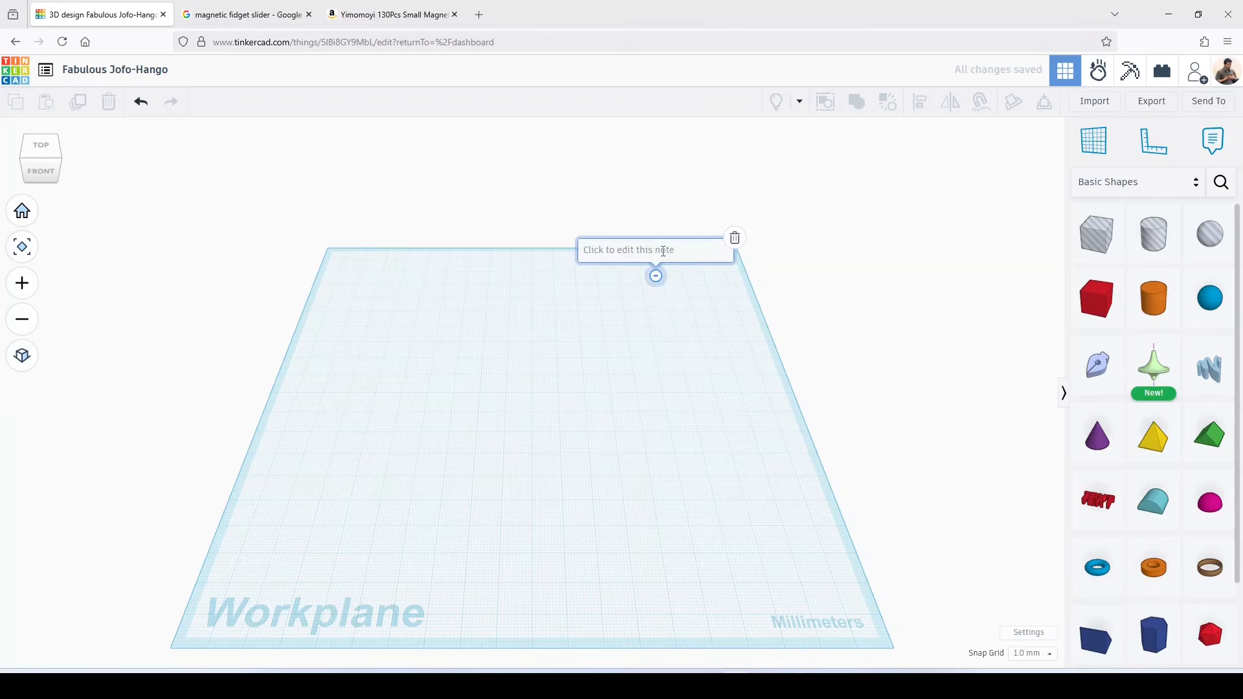
type("6x1.2mm ")
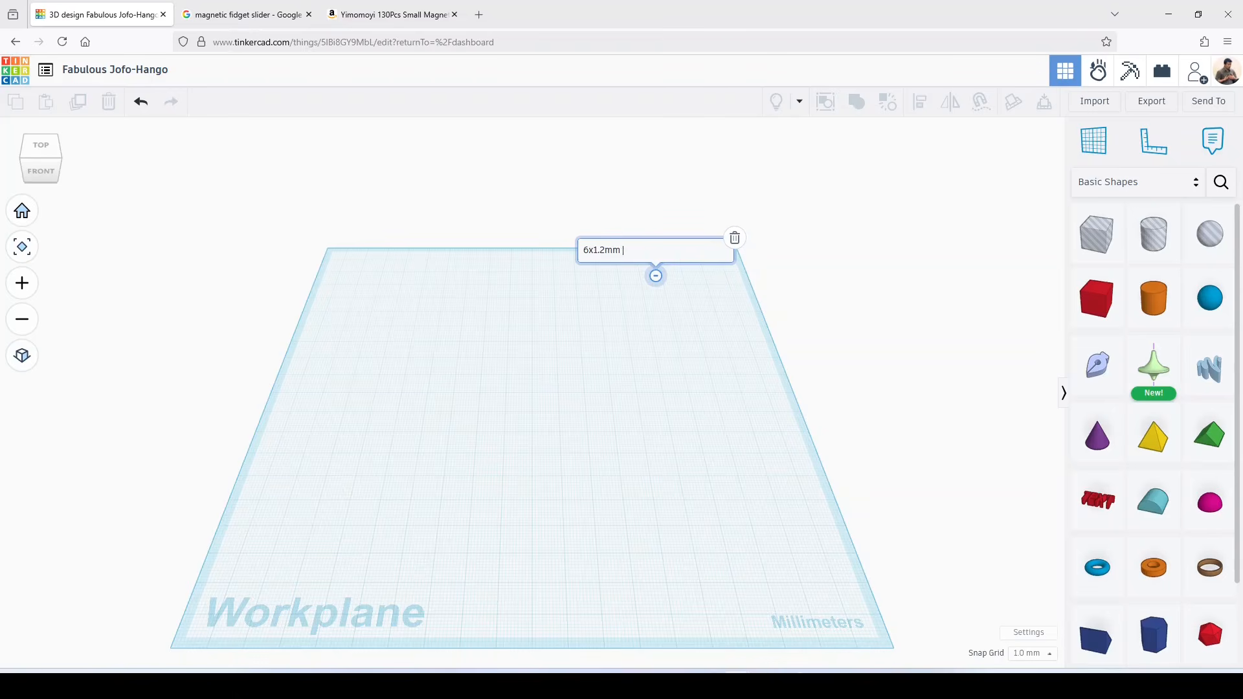
type("magnet")
key("Return")
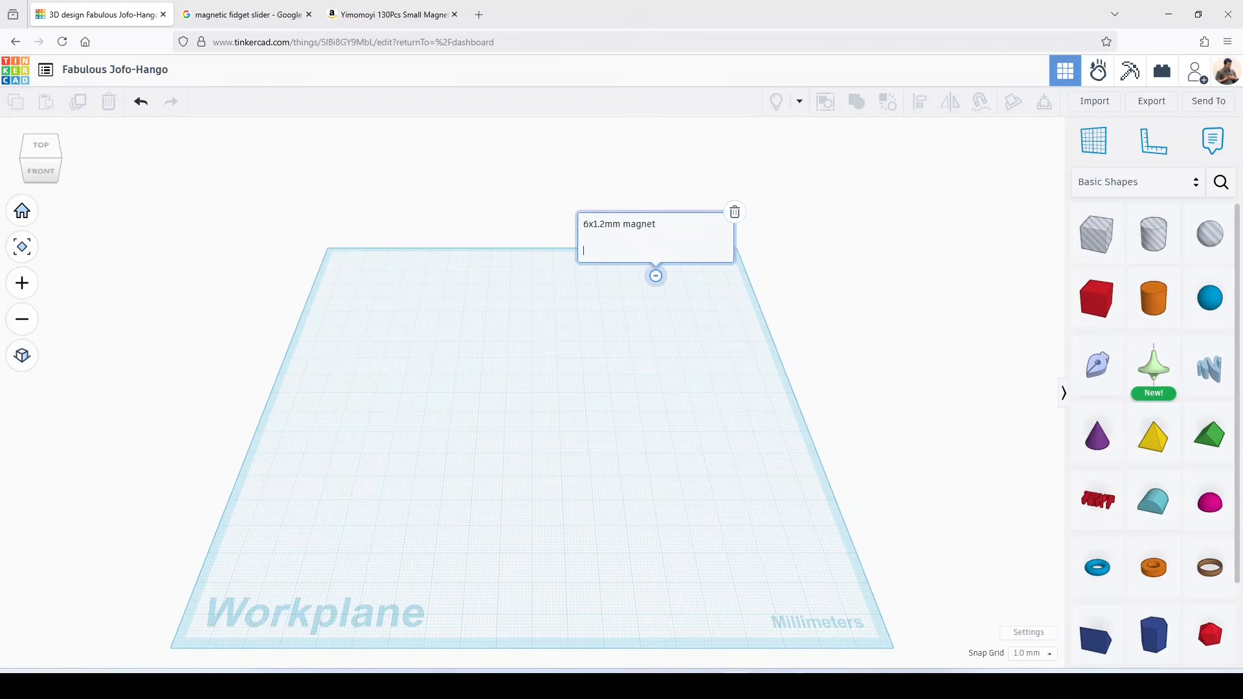
- Add the lines "base:", "0.3mm spacer" and "1.2mm magnet" to the note and remove the blank line above them
type("base:")
key("Return")
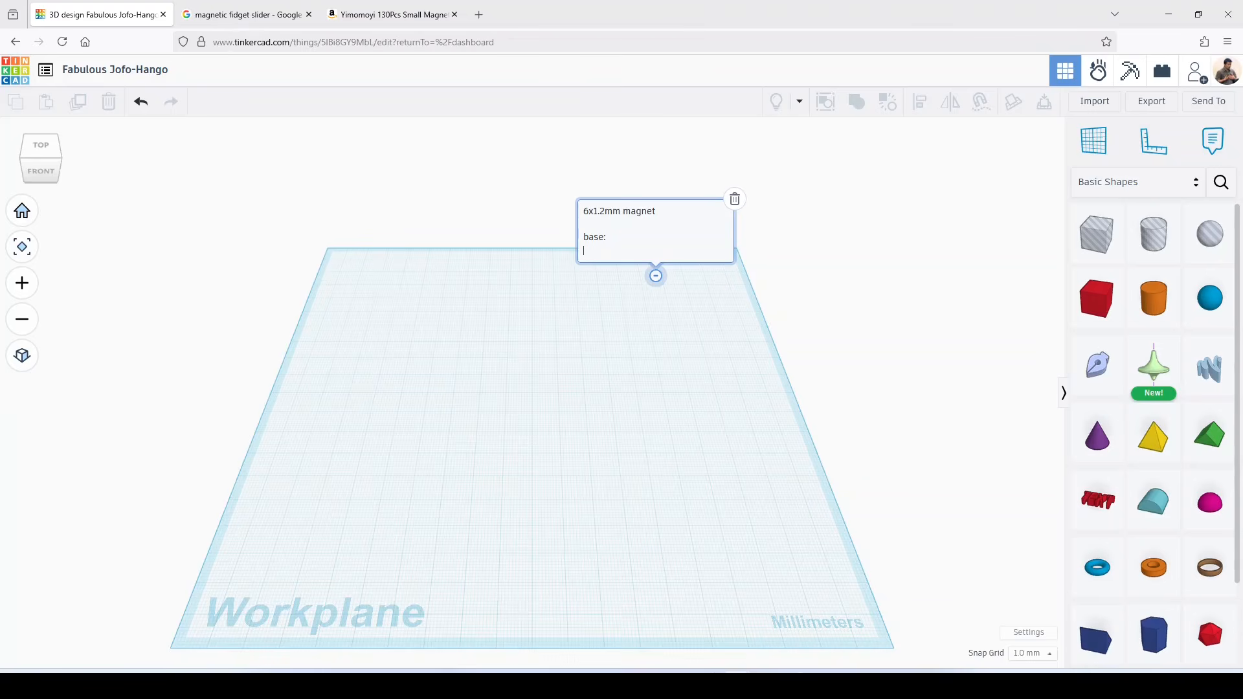
type("0.3mm spacer")
key("Return")
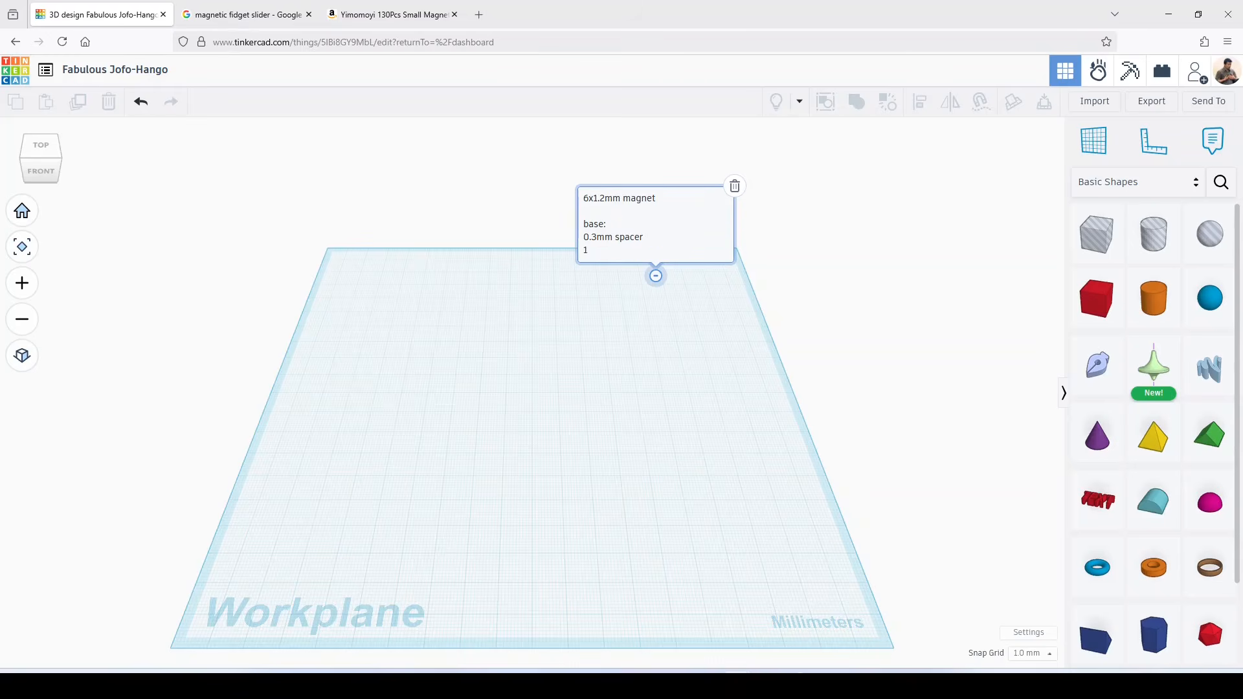
type("1.2mm magnet")
key("Delete")
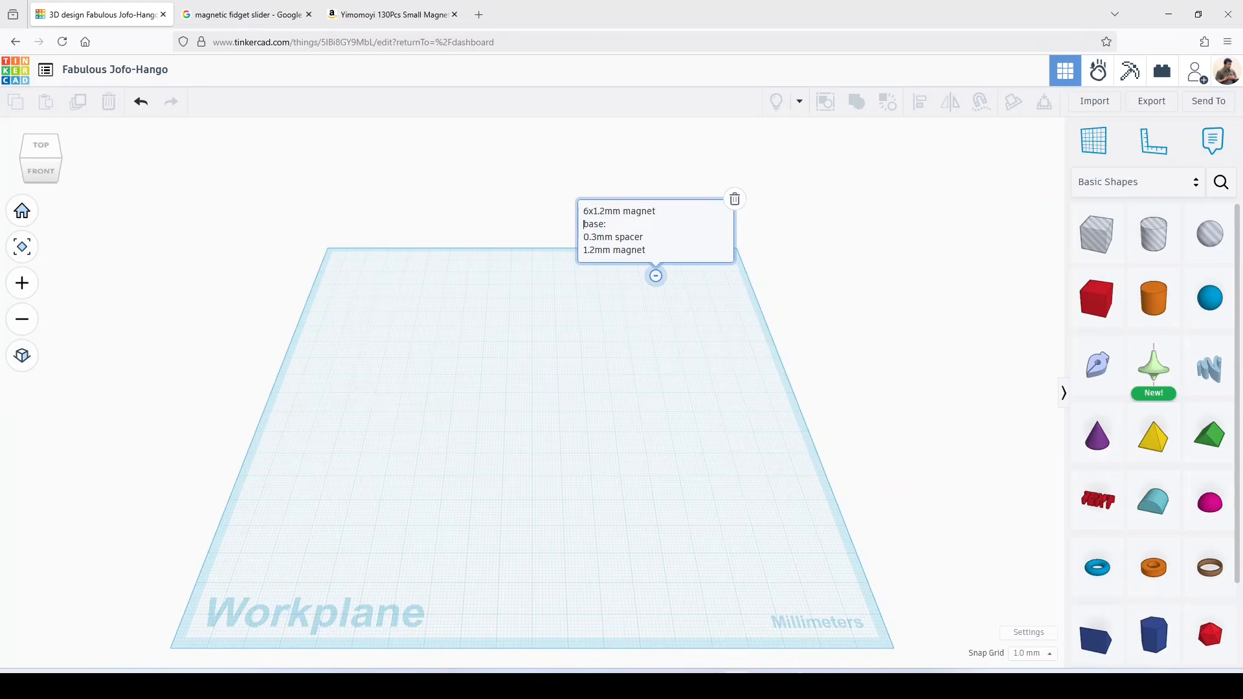
- Add a "3.5mm cover" line to the end of the note and change the base line to "5mm base:"
key("Return")
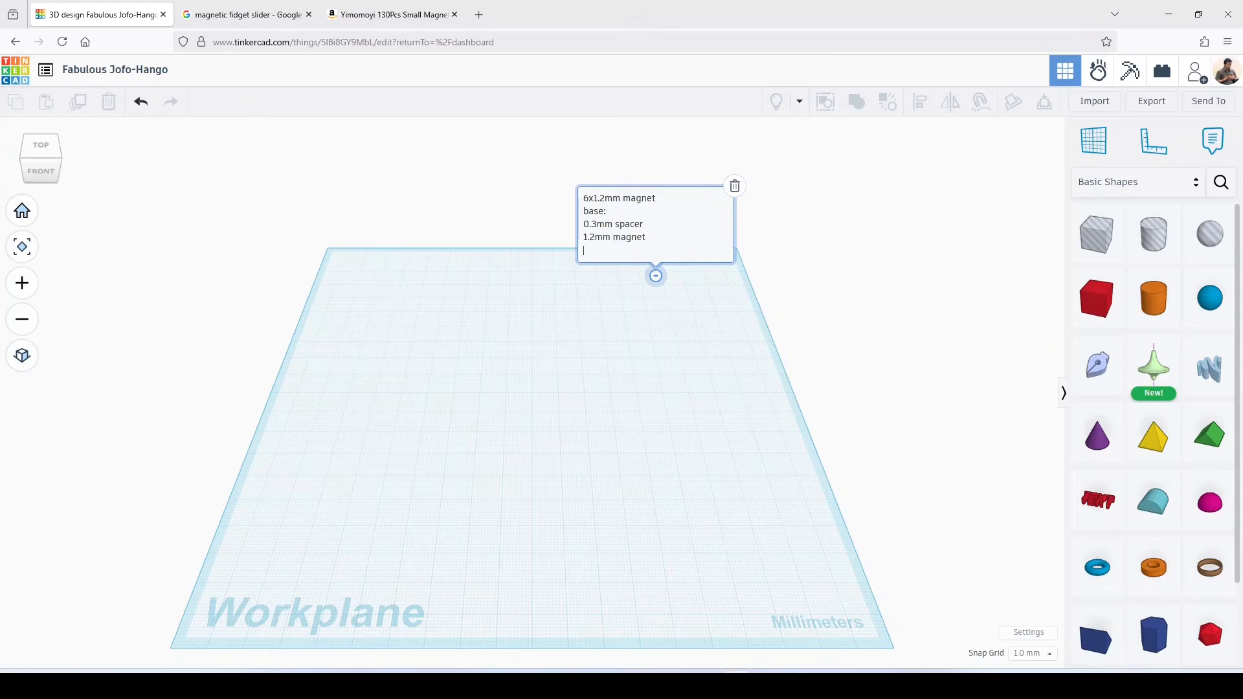
type("cover")
key("BackSpace")
key("BackSpace")
key("BackSpace")
key("BackSpace")
key("BackSpace")
key("BackSpace")
type("cover")
type("5mm")
type("3.5mm")
left_click(806, 374)
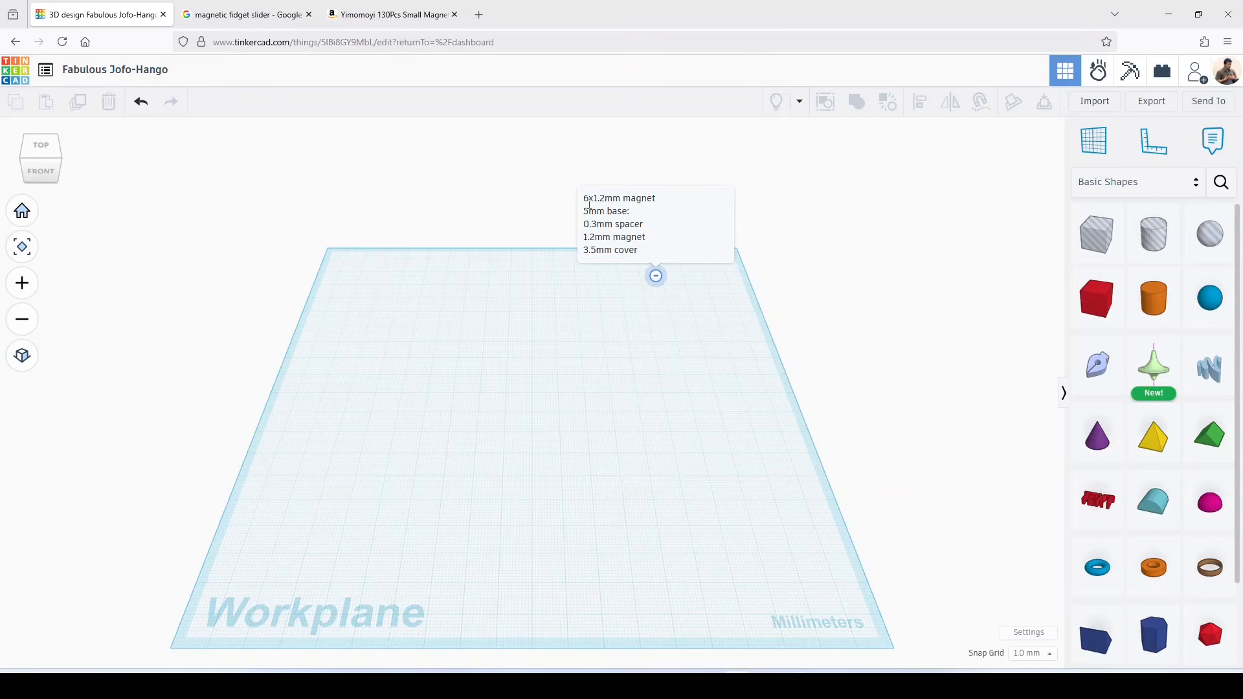
left_click_drag(583, 199, 589, 198)
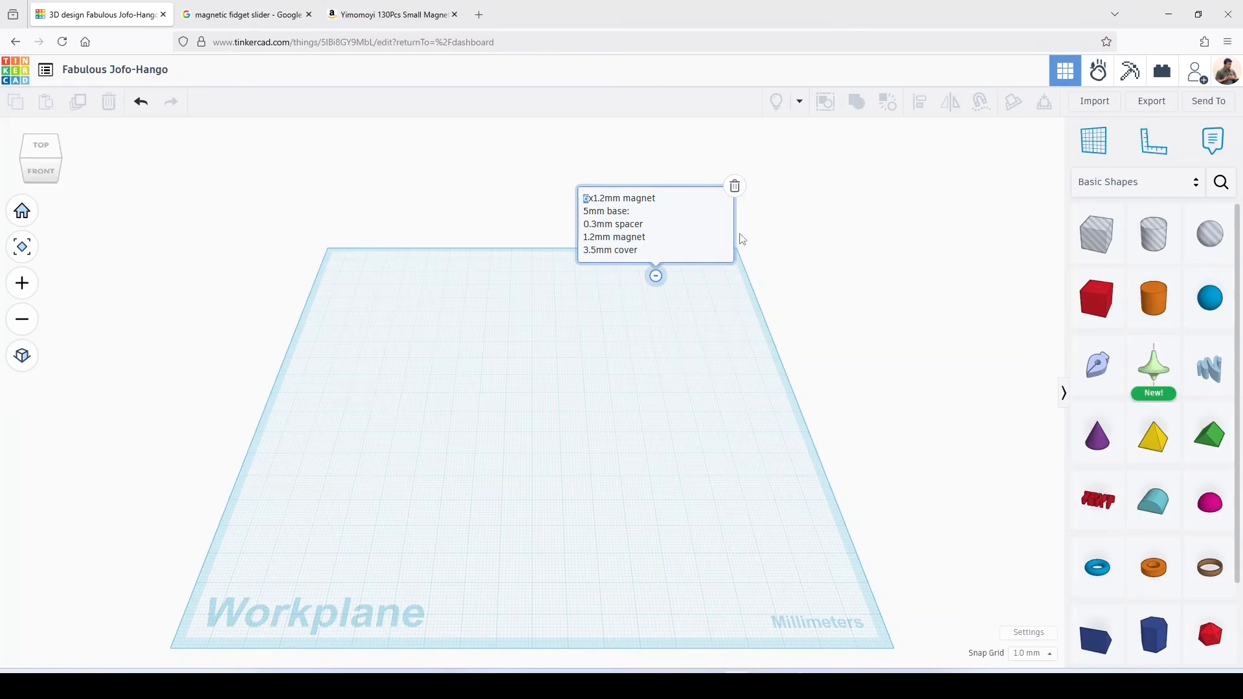
left_click(810, 283)
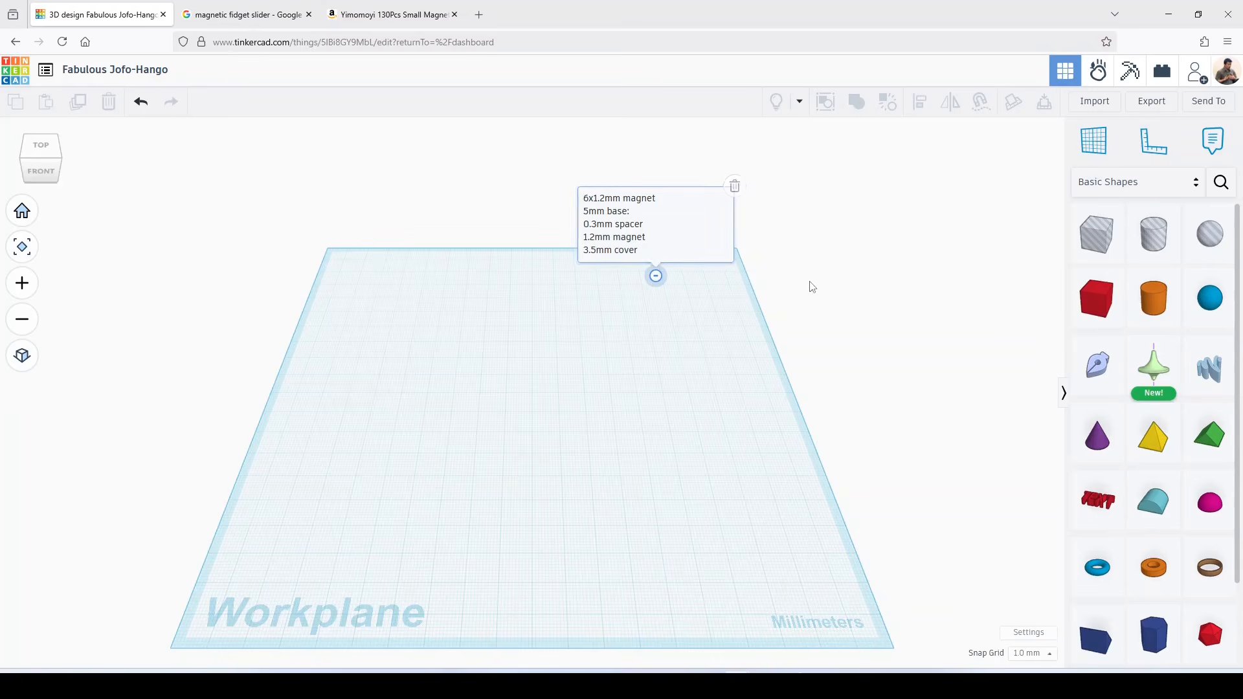
- Place a solid box on the front-left part of the workplane and a ruler in front of it to its left
left_click(1099, 311)
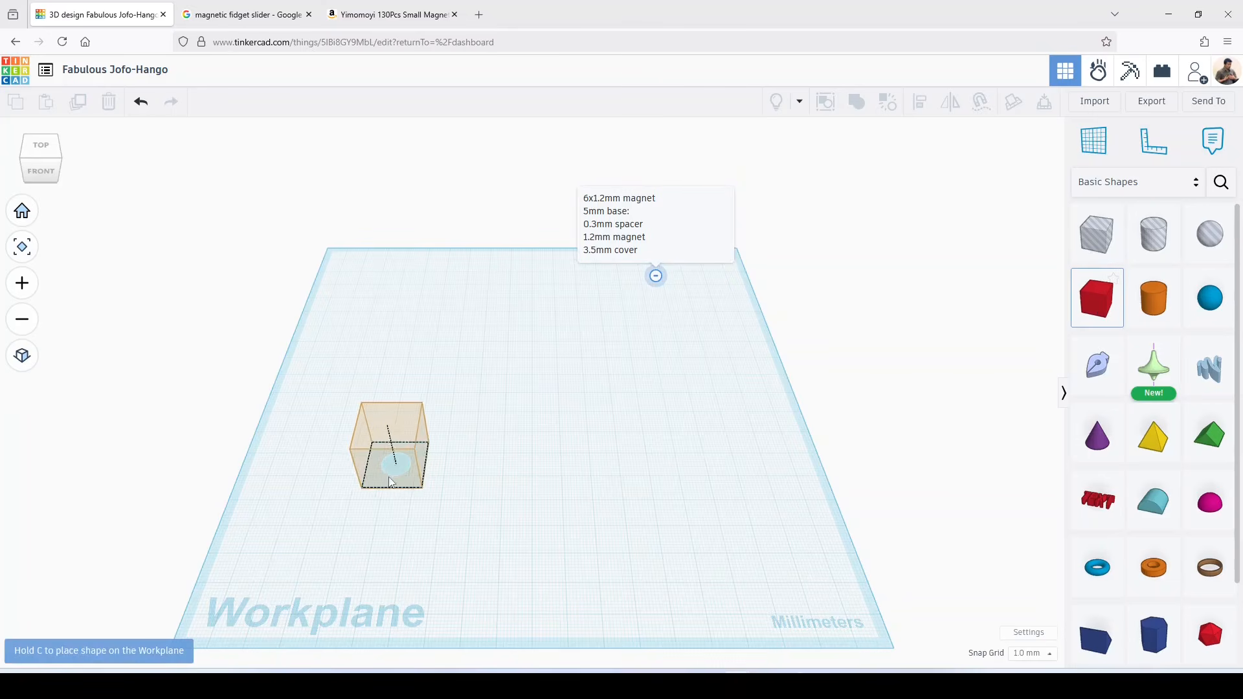
left_click(454, 464)
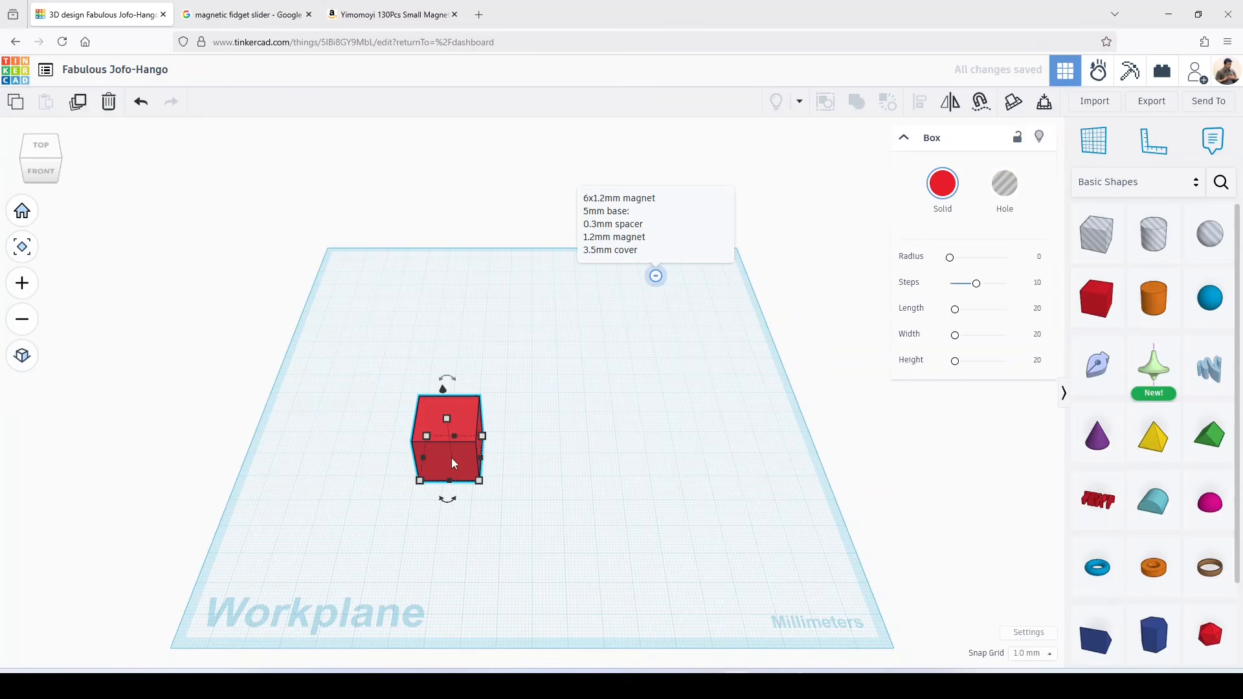
left_click(1150, 154)
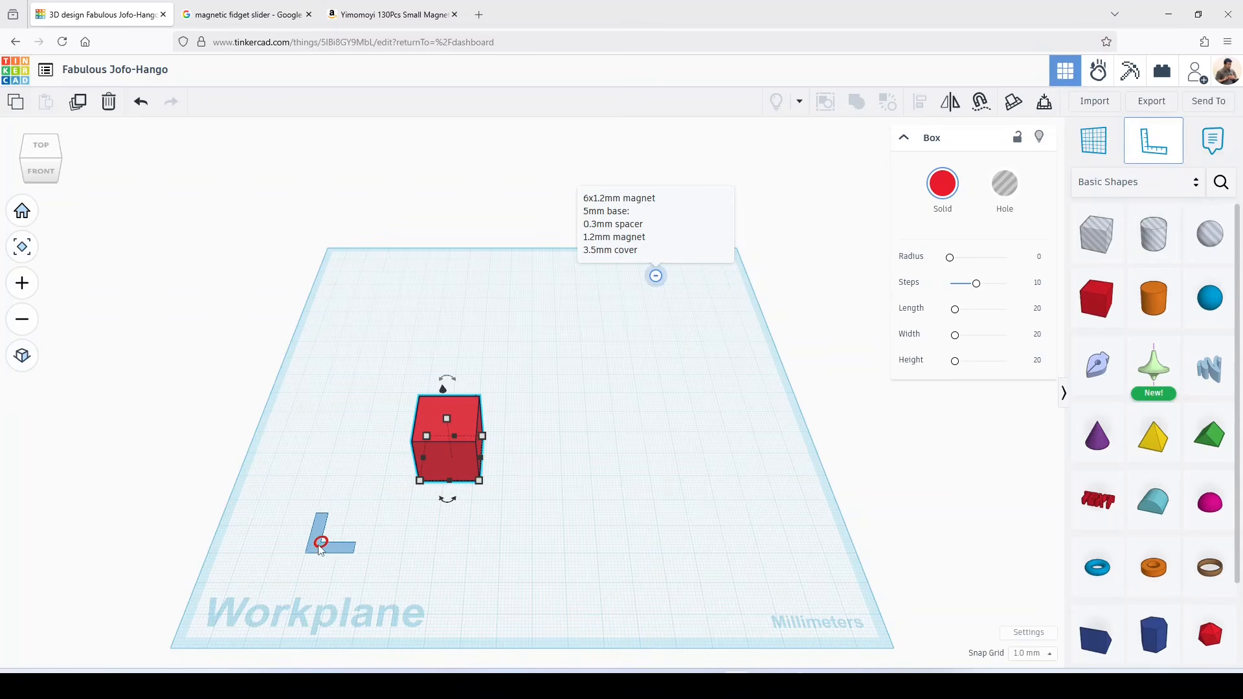
left_click(321, 543)
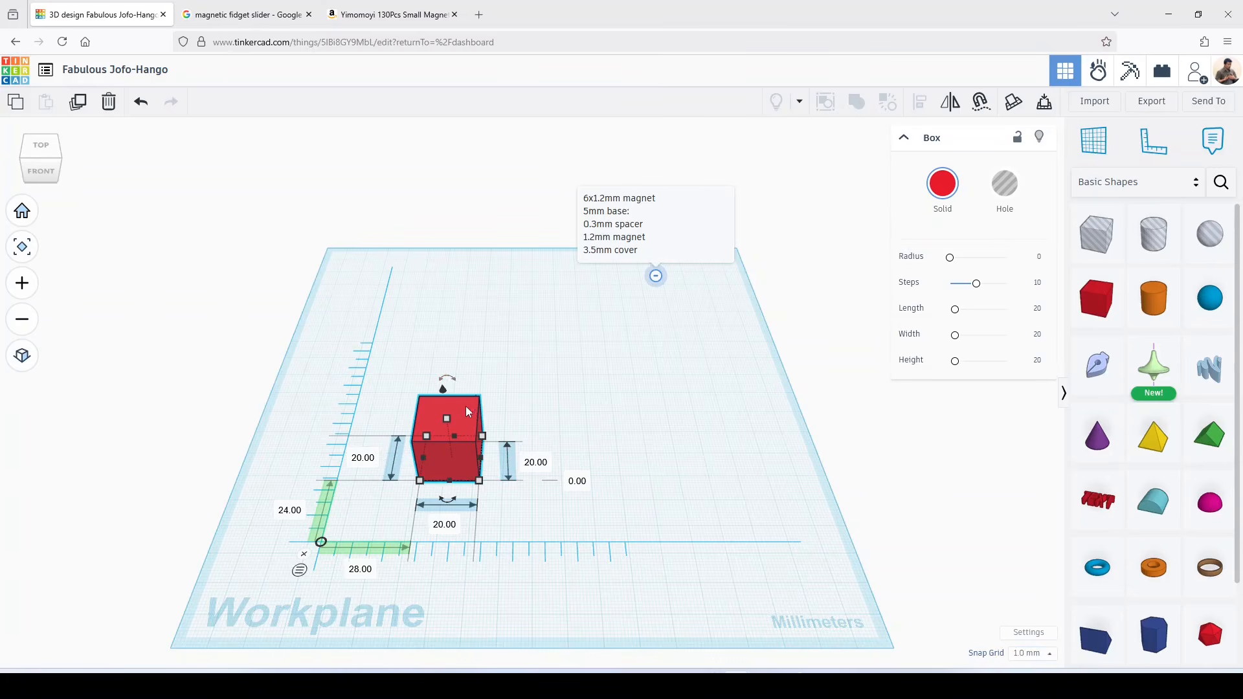
- Raise the box 6 mm above the workplane and try measuring from its midpoint before restoring the ruler's edge measurement
mouse_move(448, 395)
left_mouse_down()
mouse_move(438, 371)
mouse_move(446, 378)
left_mouse_up()
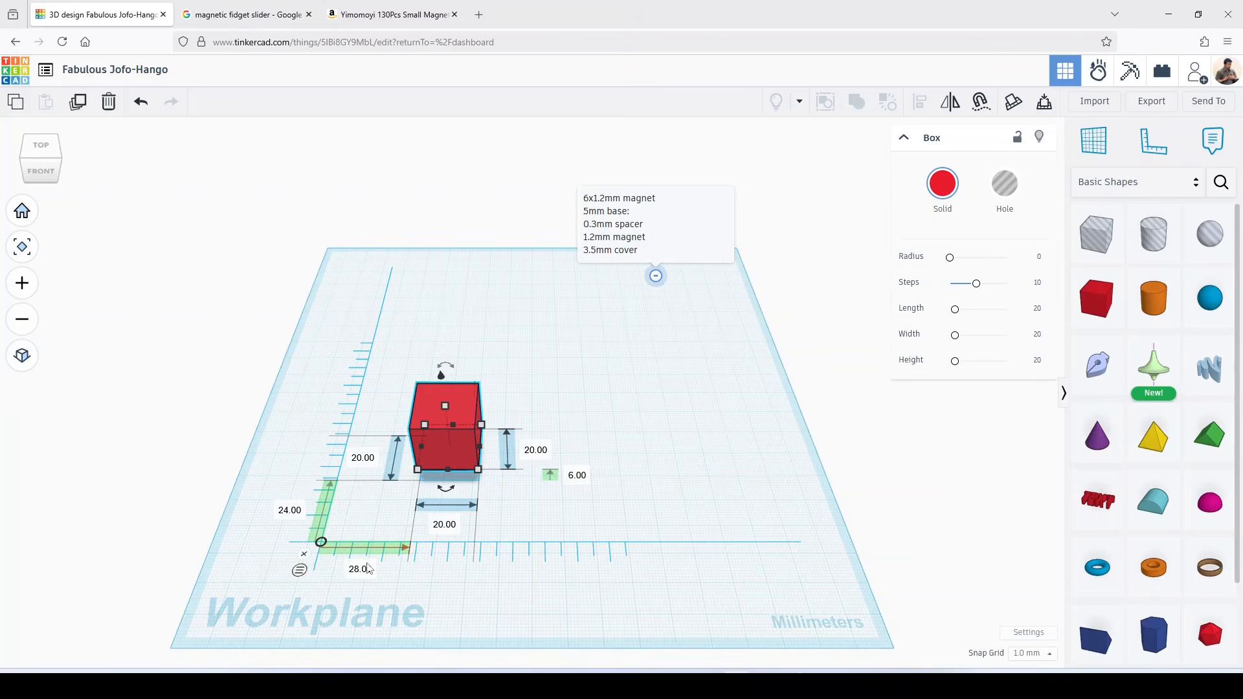
left_click(299, 571)
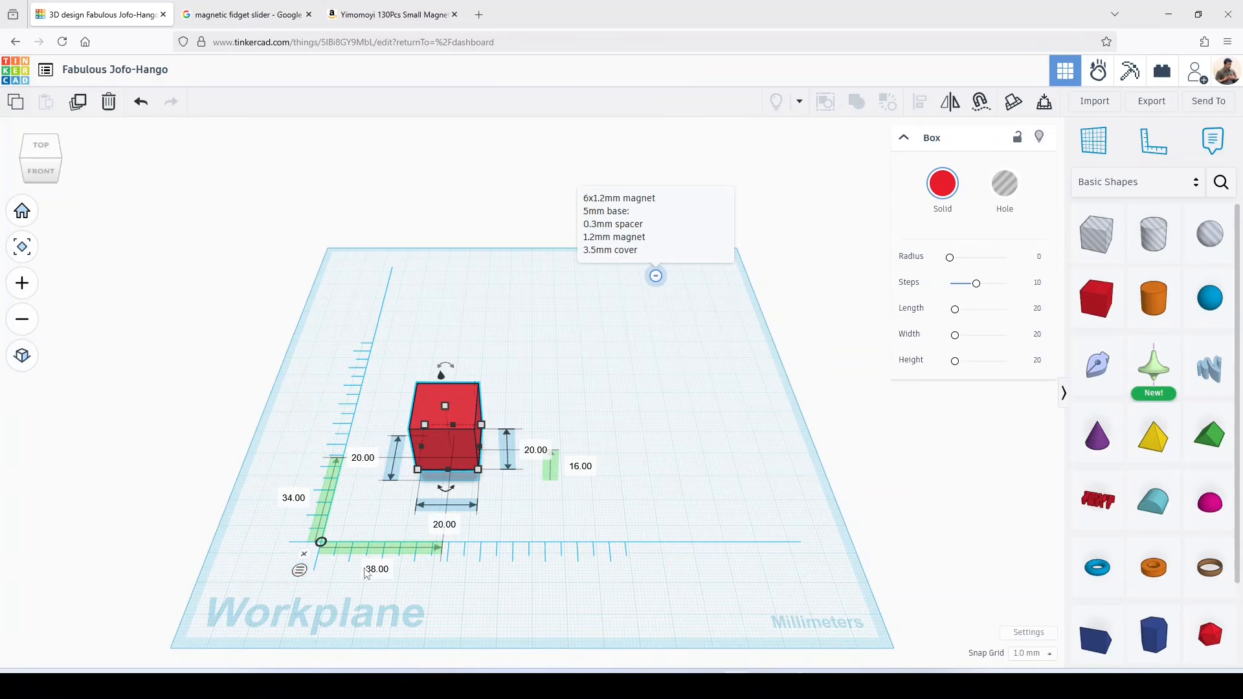
left_click(301, 571)
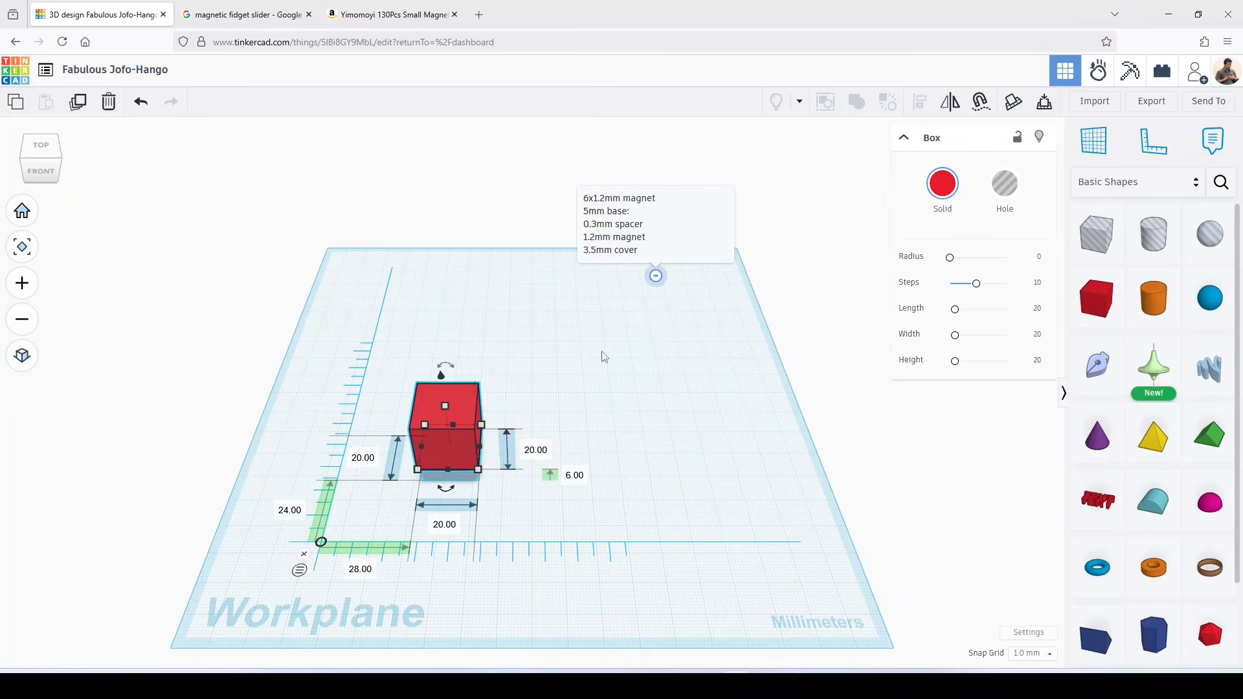
- Compare perspective and orthographic projection from above, ending with an orthographic top view of the workplane
left_click(41, 150)
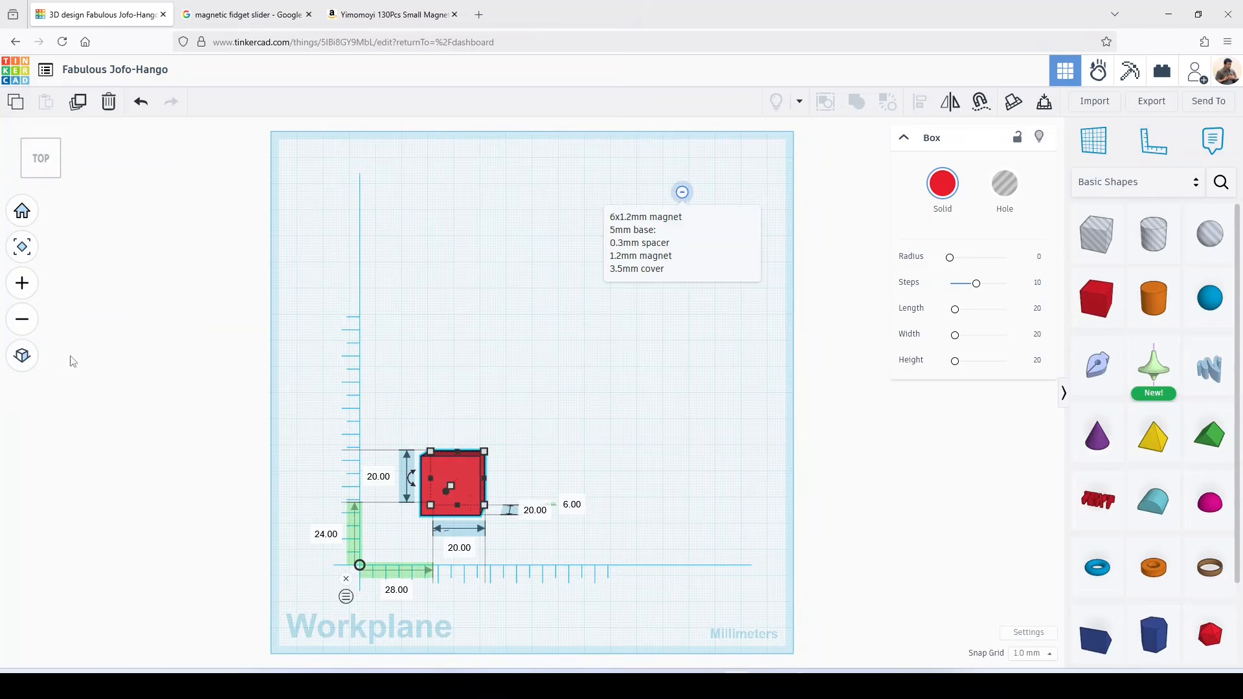
left_click(22, 356)
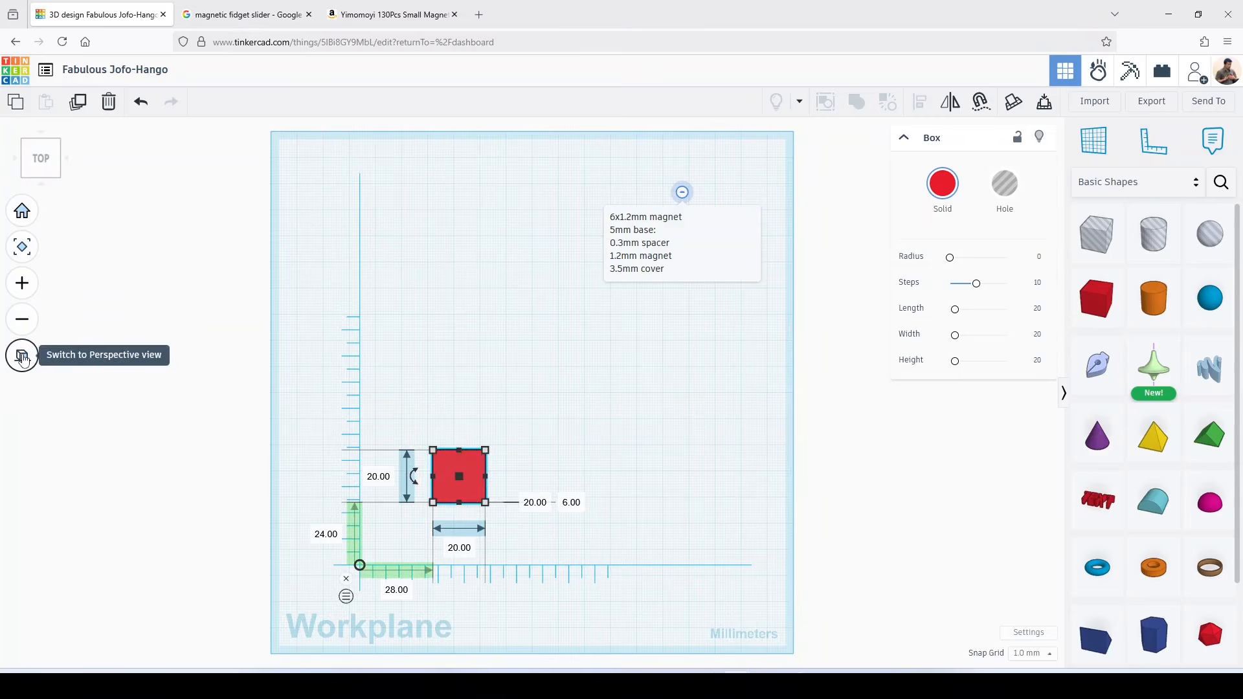
left_click(22, 357)
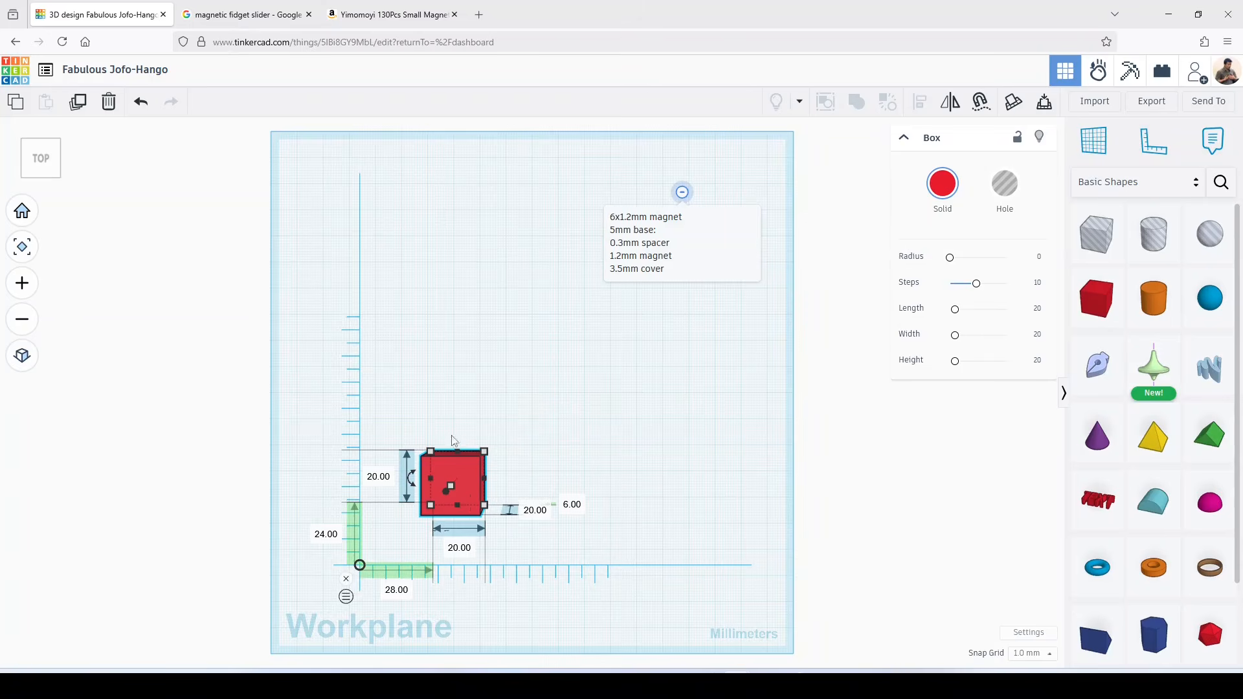
left_click(22, 364)
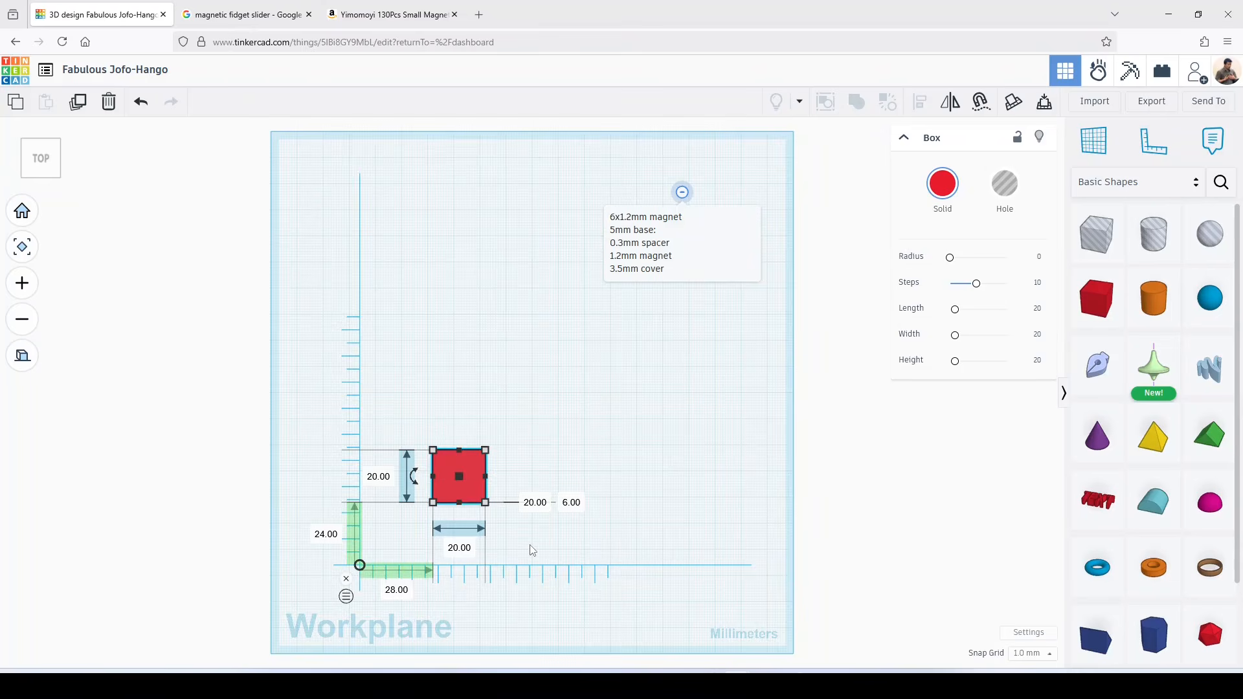
right_click_drag(532, 549, 492, 515)
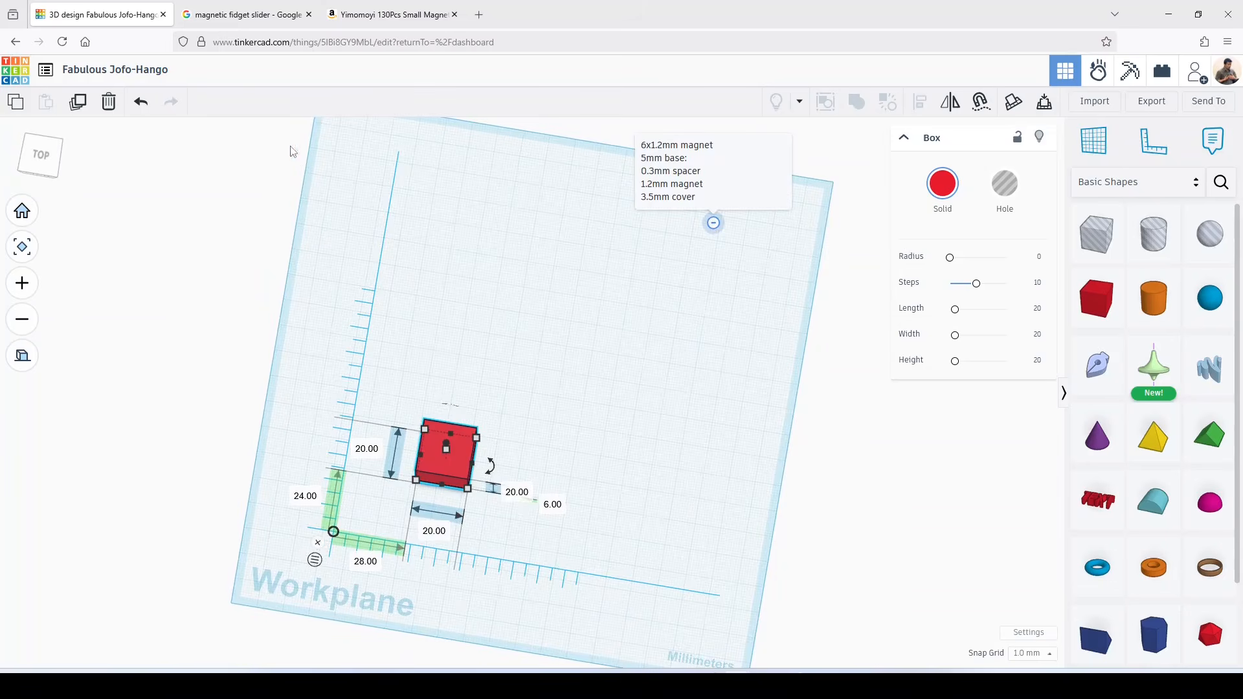
left_click(40, 157)
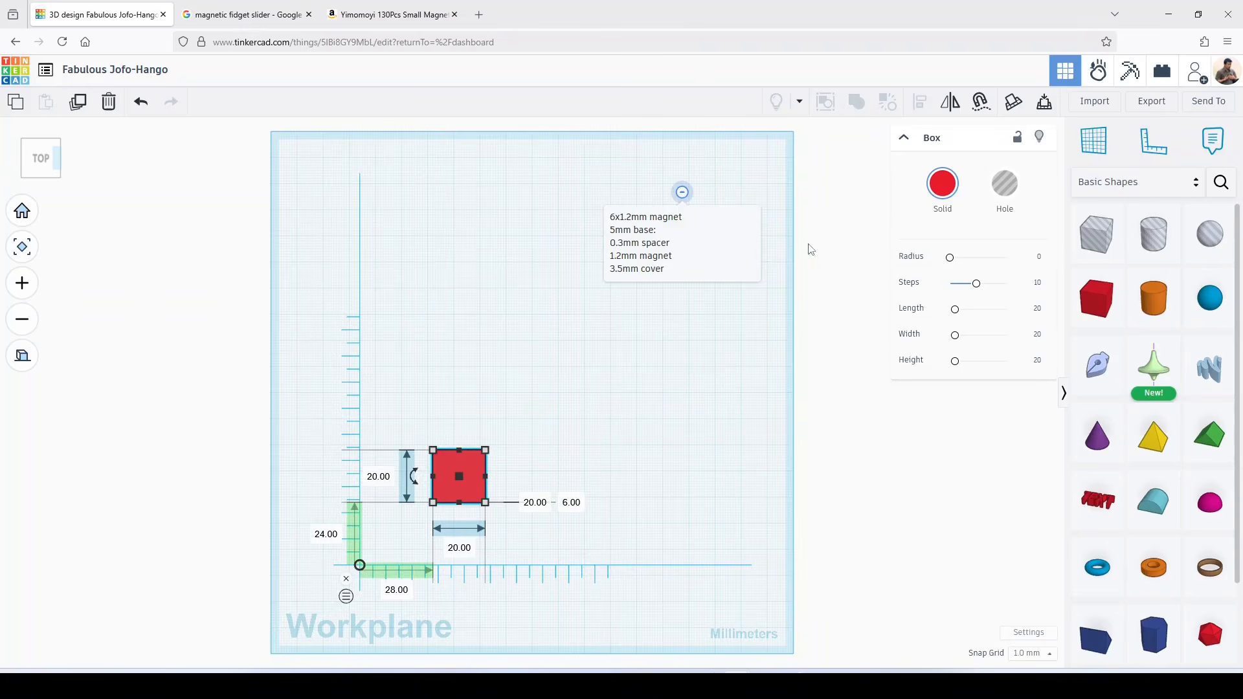
- Set the box's horizontal size along the ruler to 30 mm
left_click(623, 217)
type(".")
left_click(459, 550)
type("30")
key("Return")
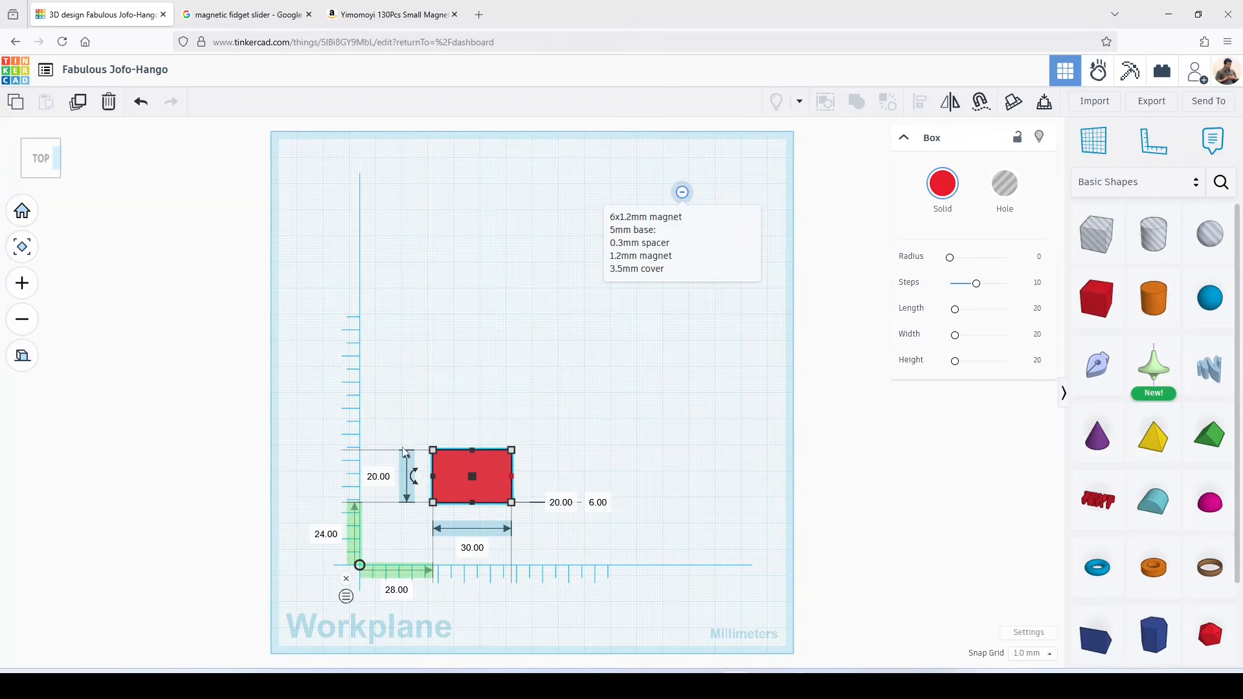
- Set the box's front-to-back size along the ruler to 54 mm
left_click(377, 476)
type("54")
key("Return")
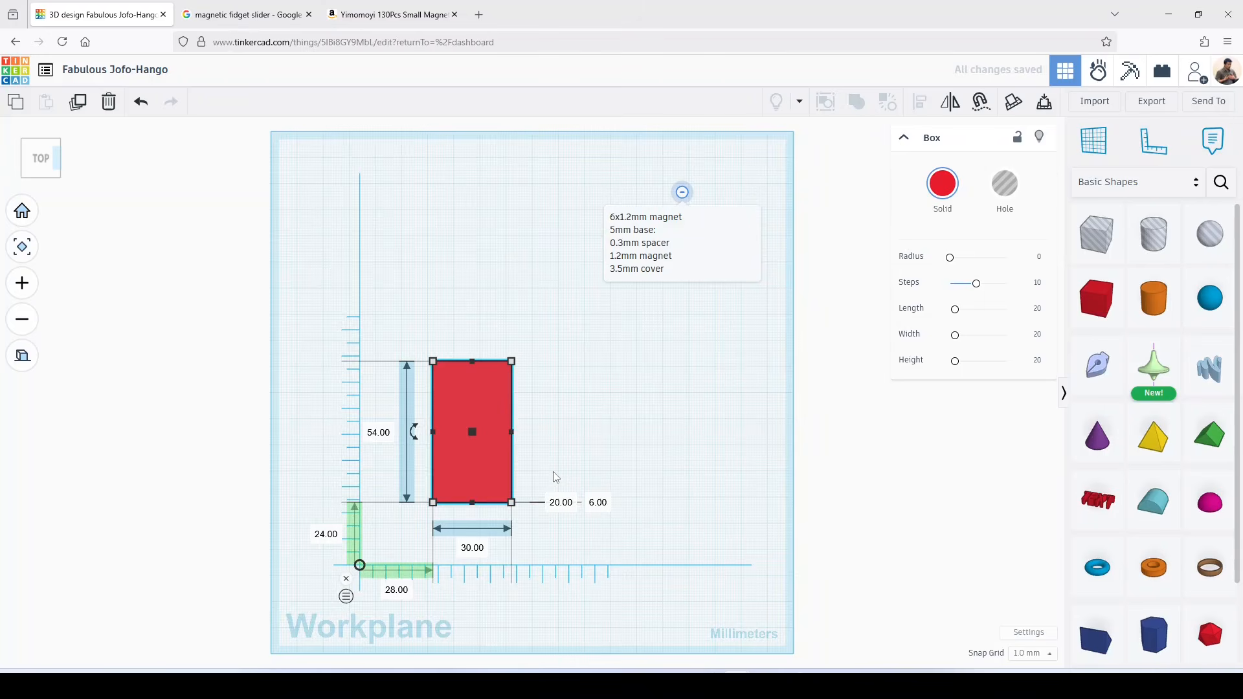
- Set the box's elevation above the workplane to 5 mm
right_click_drag(561, 477, 544, 358)
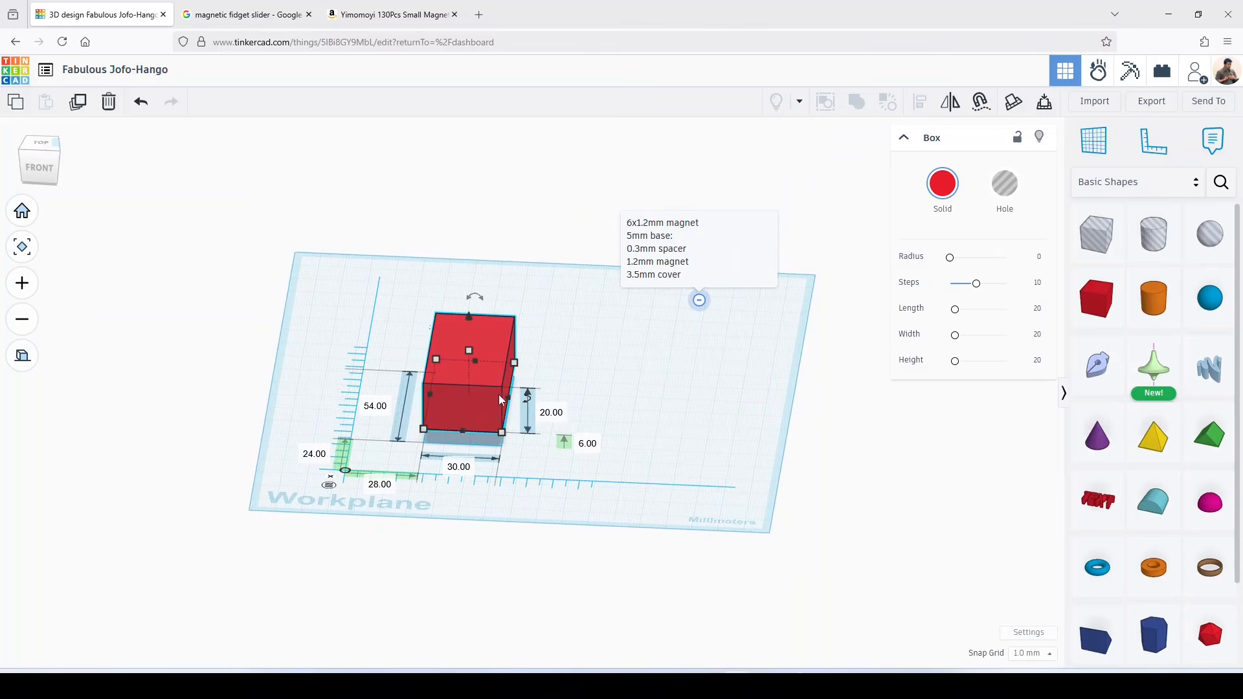
left_click(586, 445)
type("5")
key("Return")
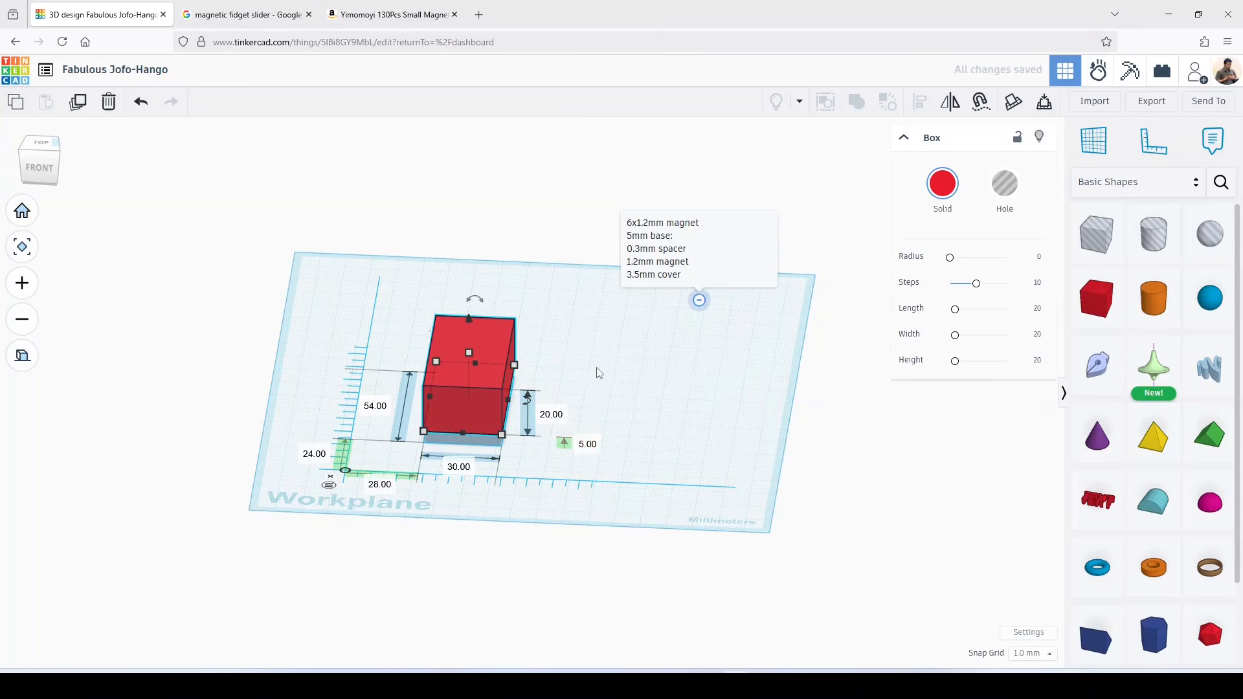
- Lower the box to 0 mm above the workplane and set its height to 5 mm
left_click(586, 444)
type("0")
key("Return")
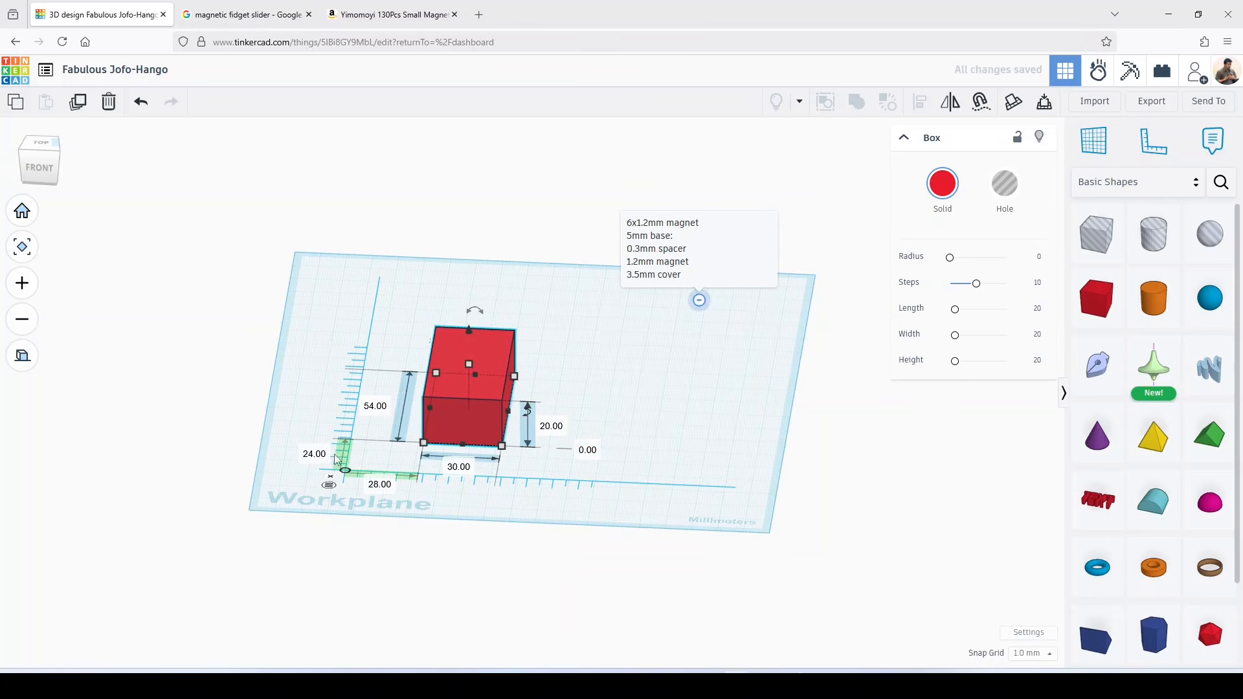
left_click(554, 427)
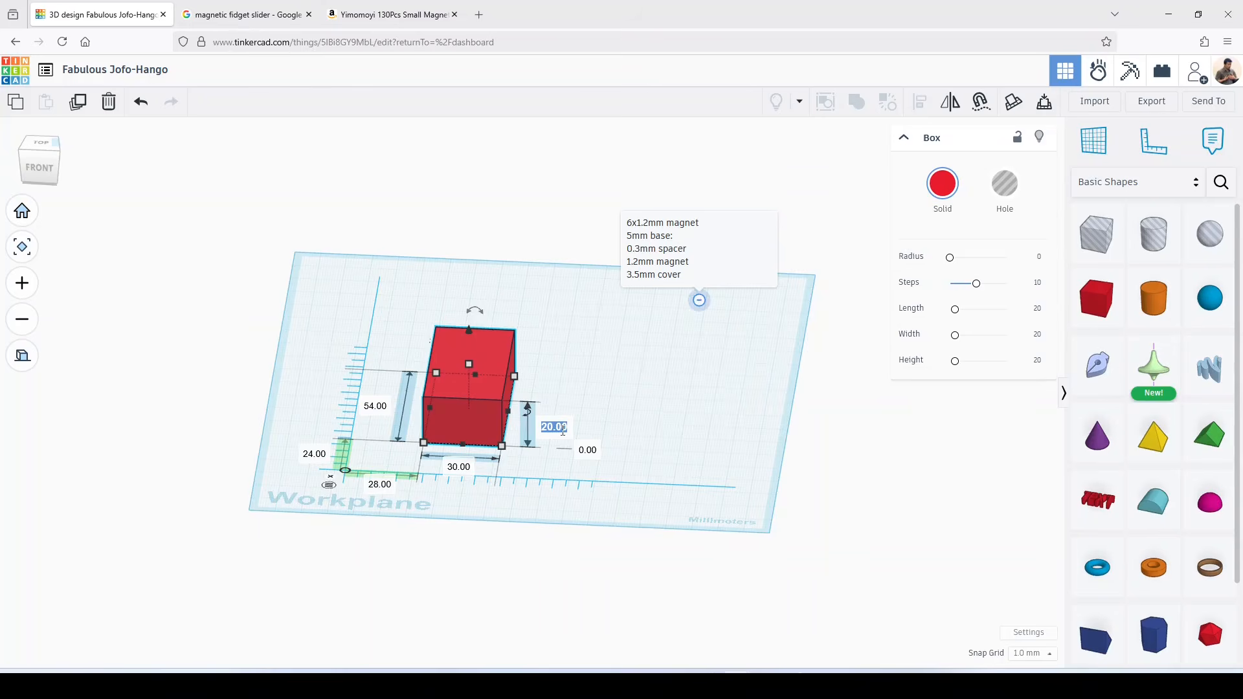
type("5")
key("Return")
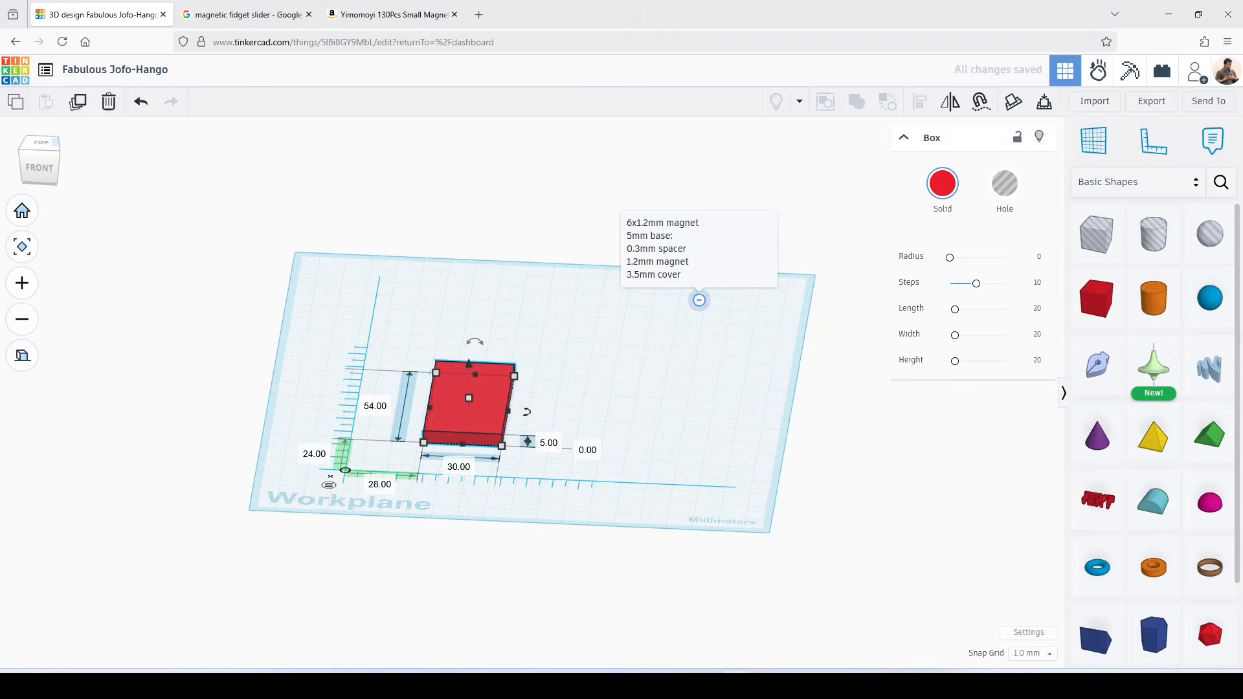
- Move the box to the ruler's origin, setting its offsets along both ruler axes to 0 mm
left_click(36, 145)
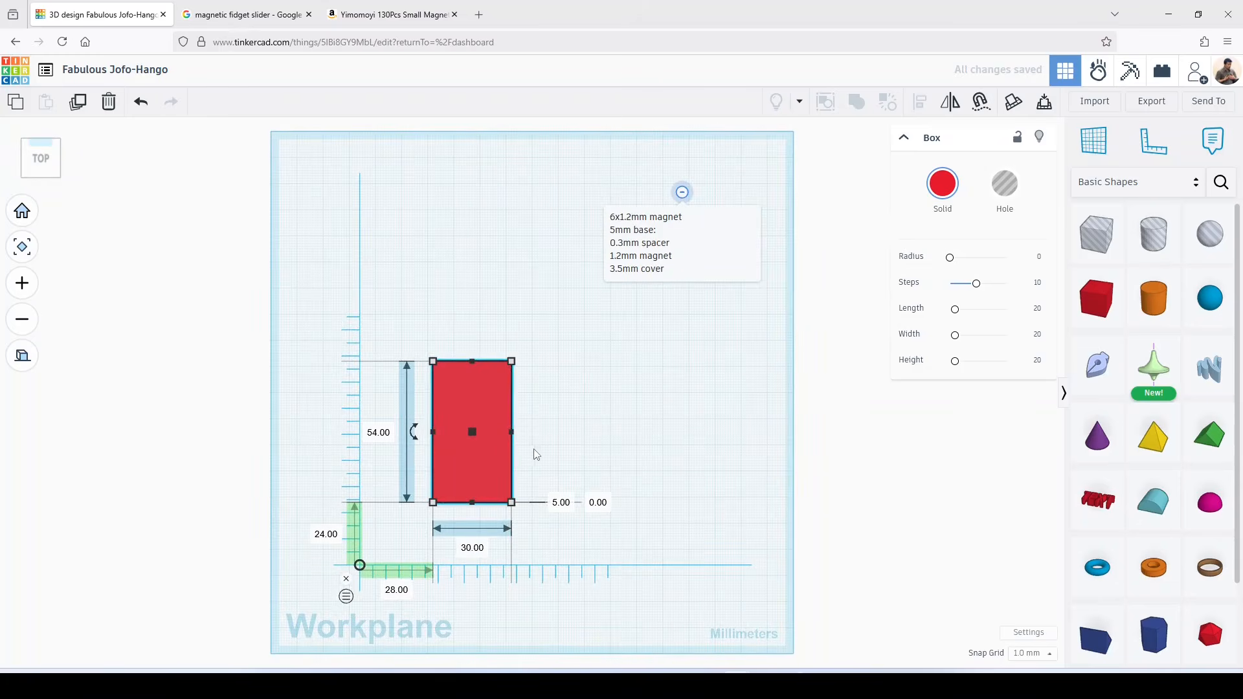
left_click(609, 424)
left_click_drag(490, 448, 426, 508)
left_click(302, 564)
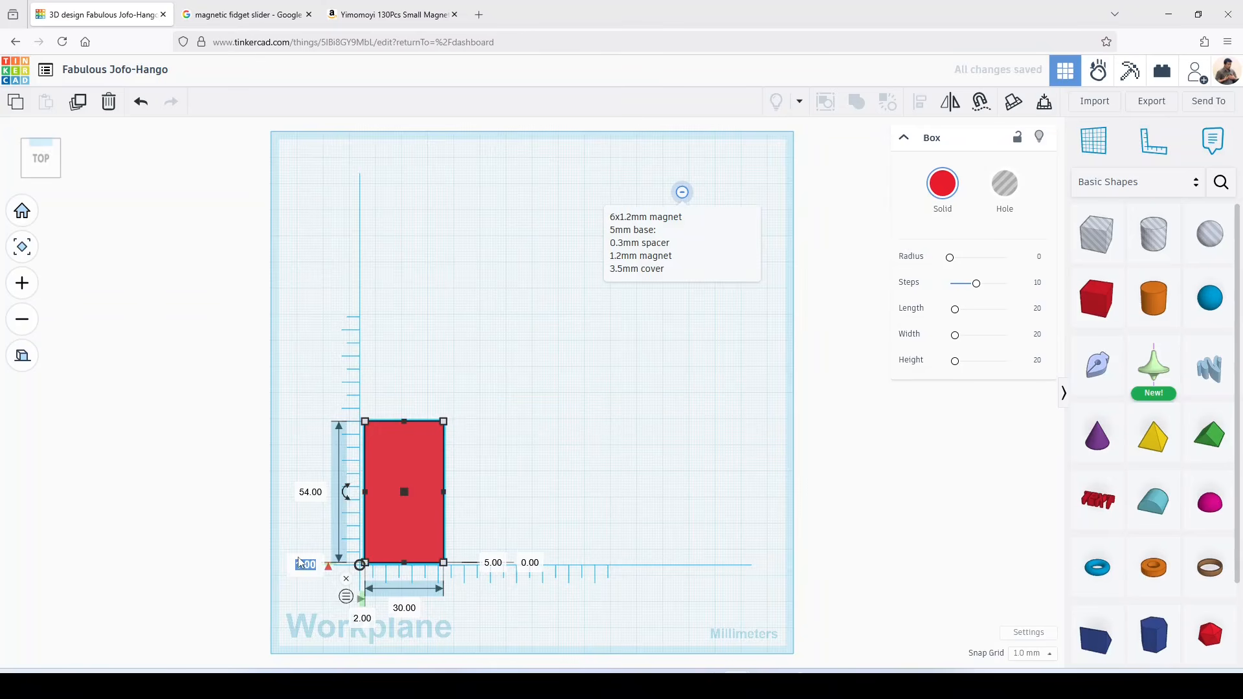
type("0")
key("Return")
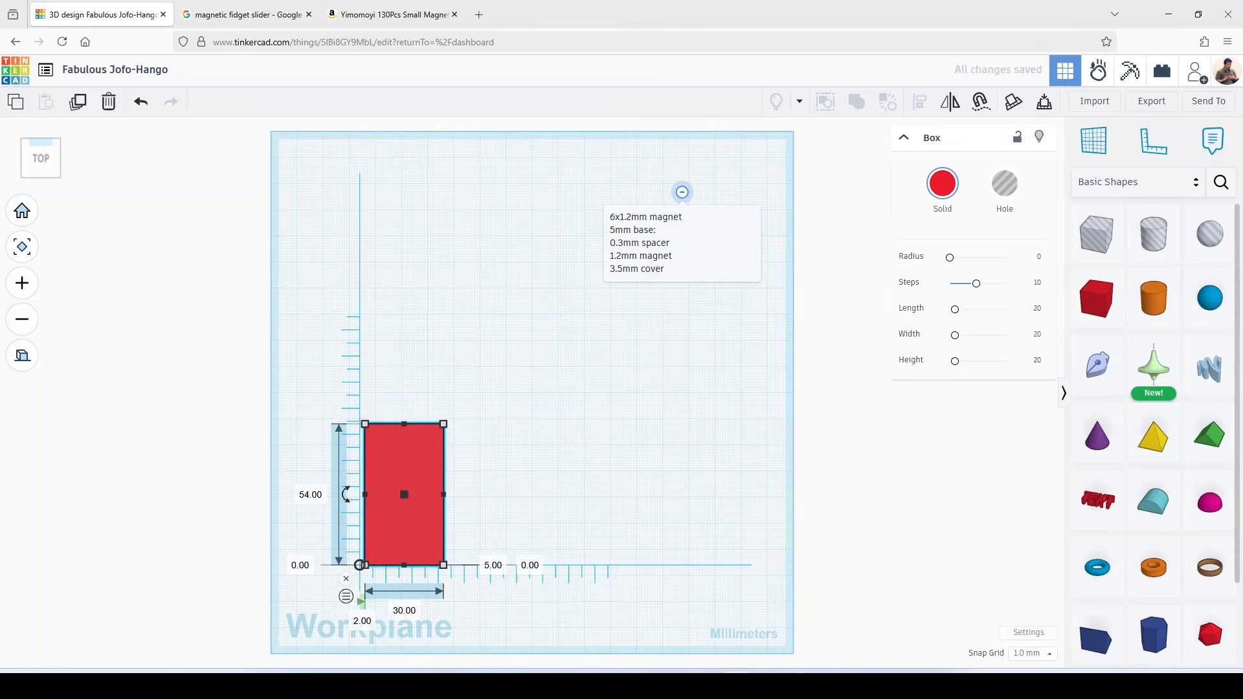
left_click(367, 621)
type("0")
key("Return")
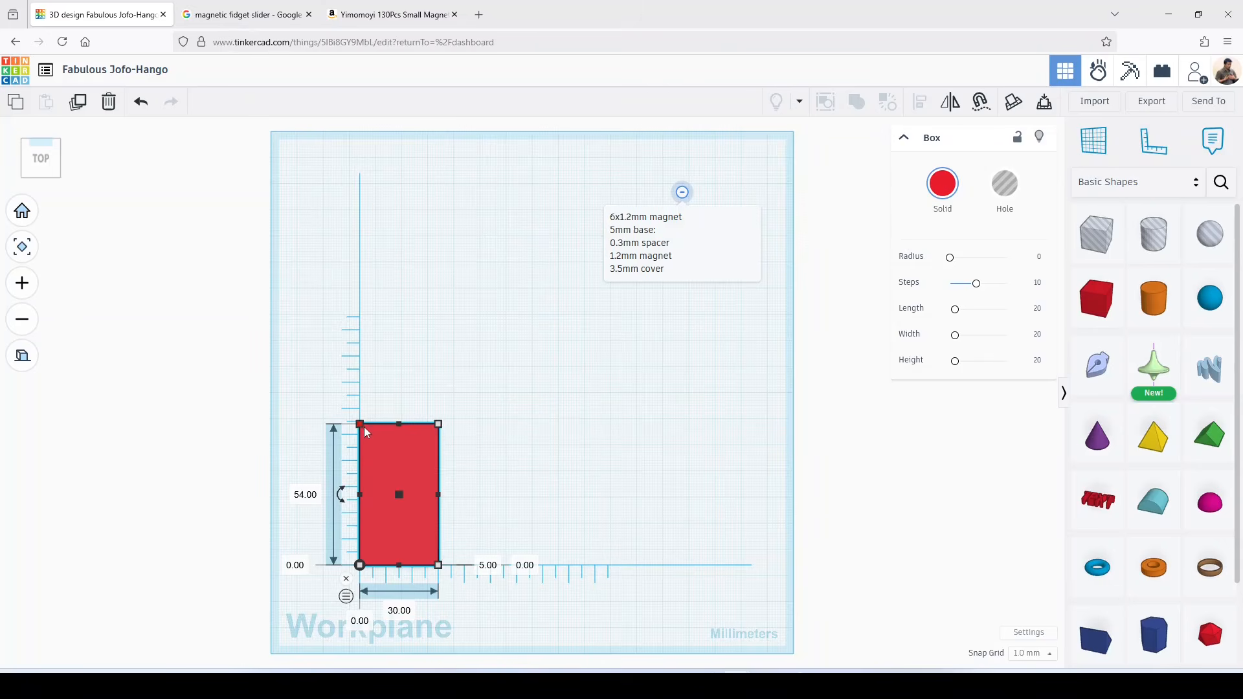
scroll(439, 448, "up", 5)
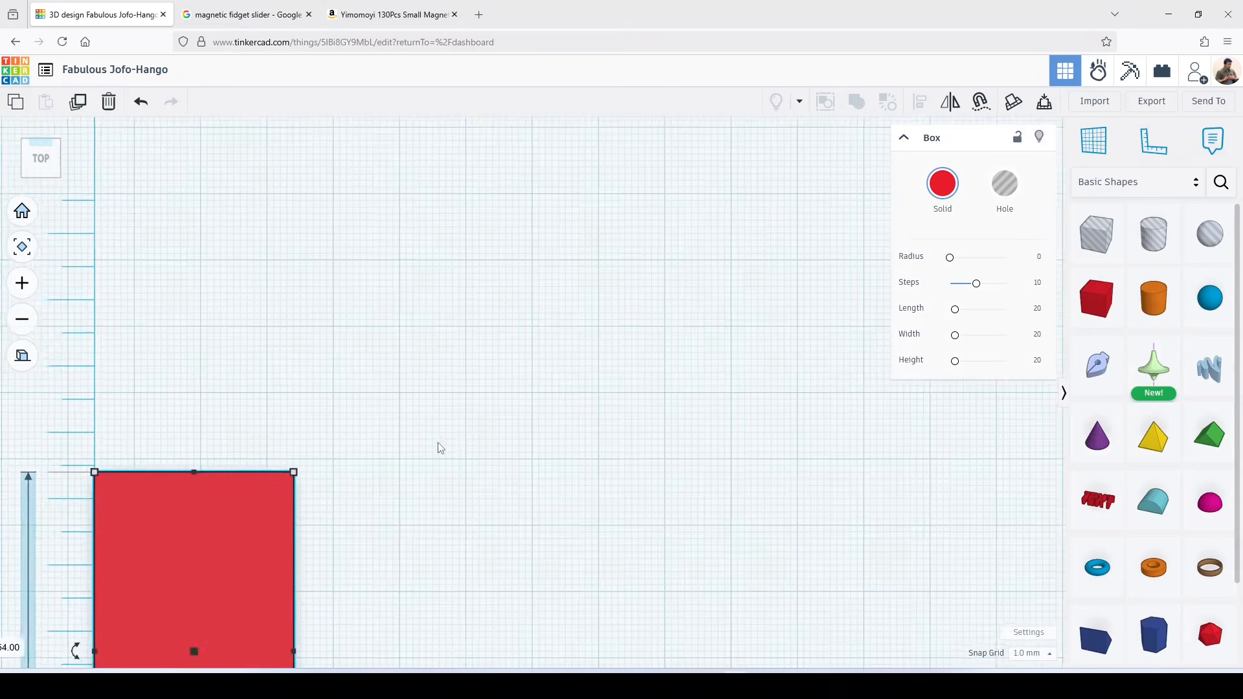
scroll(439, 448, "down", 2)
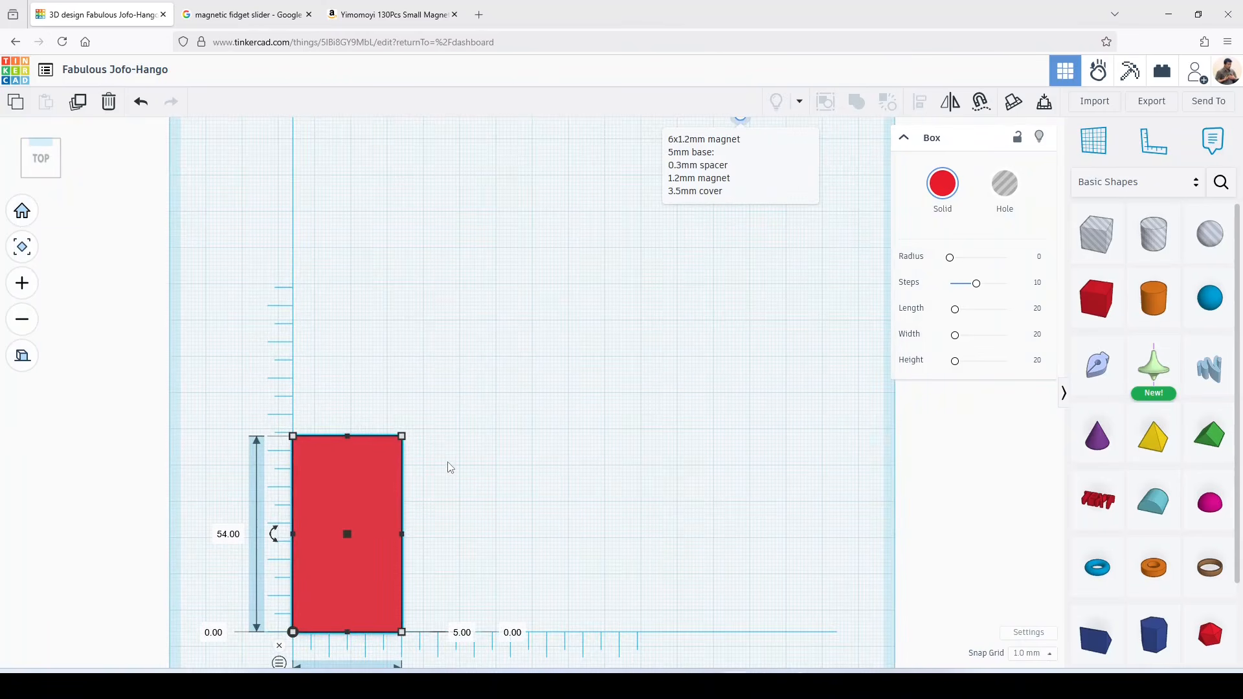
right_click_drag(449, 468, 483, 415, "shift")
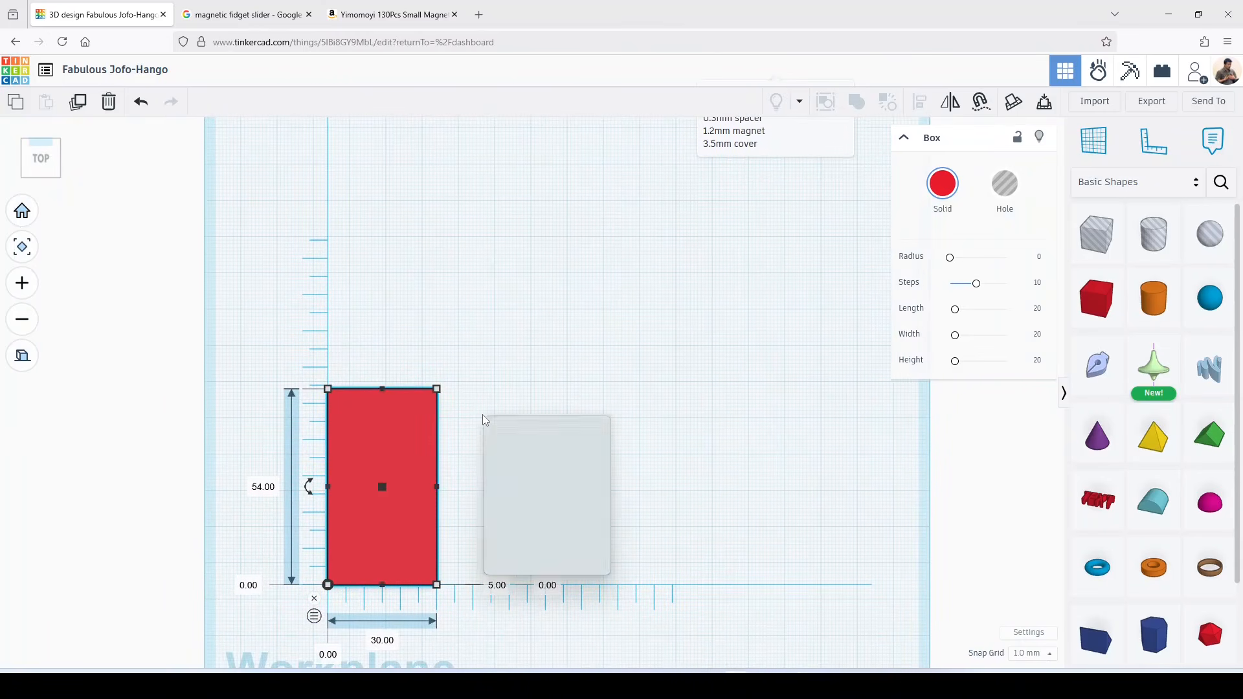
left_click(519, 342)
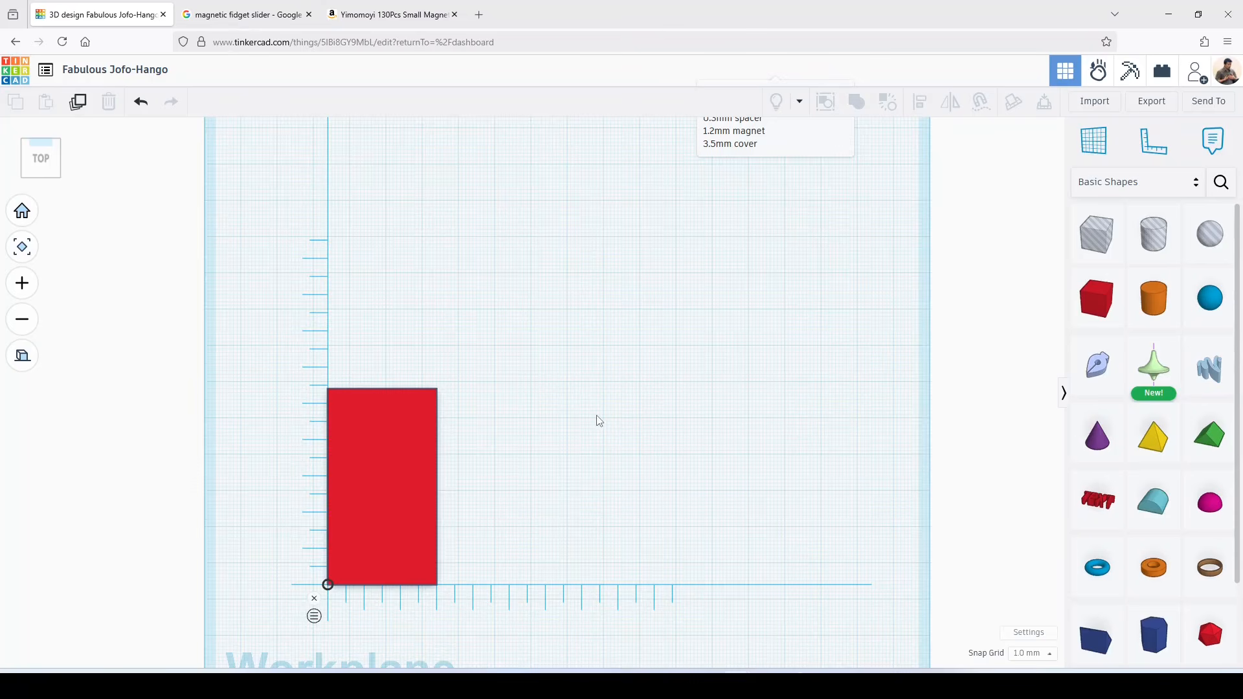
- Clear the previous shape search and look through the shape categories, returning to Featured Collections
double_click(1139, 135)
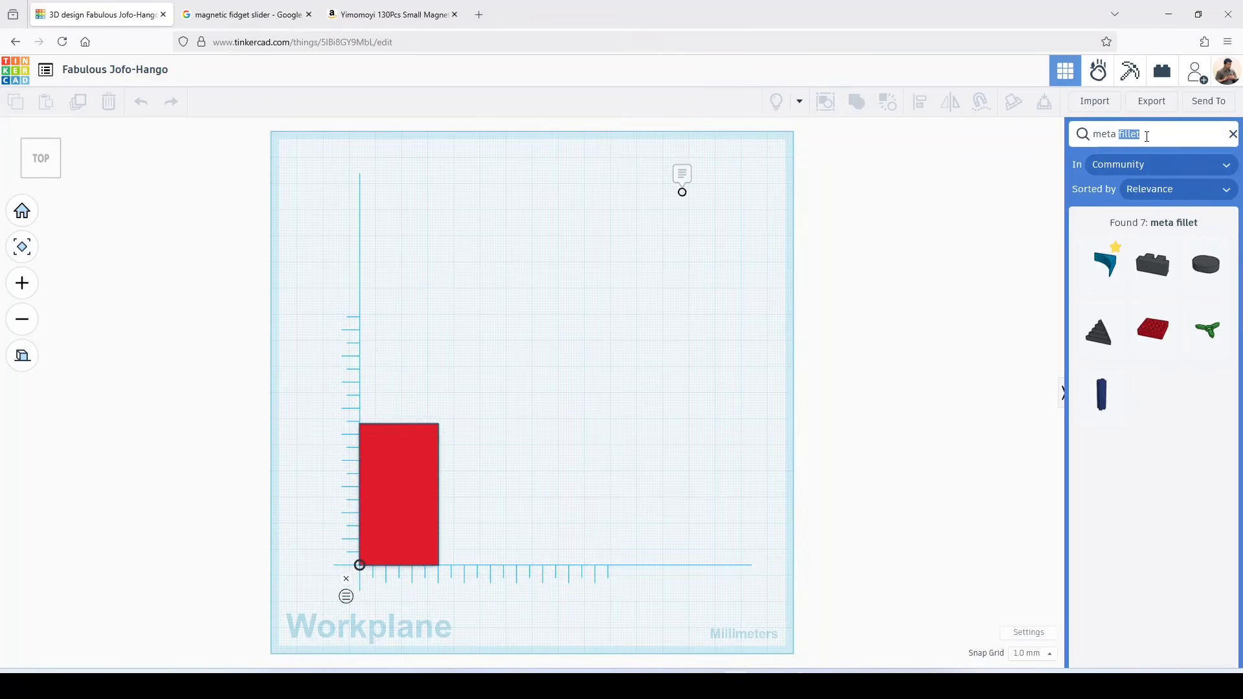
left_click(1144, 136)
left_click(1231, 135)
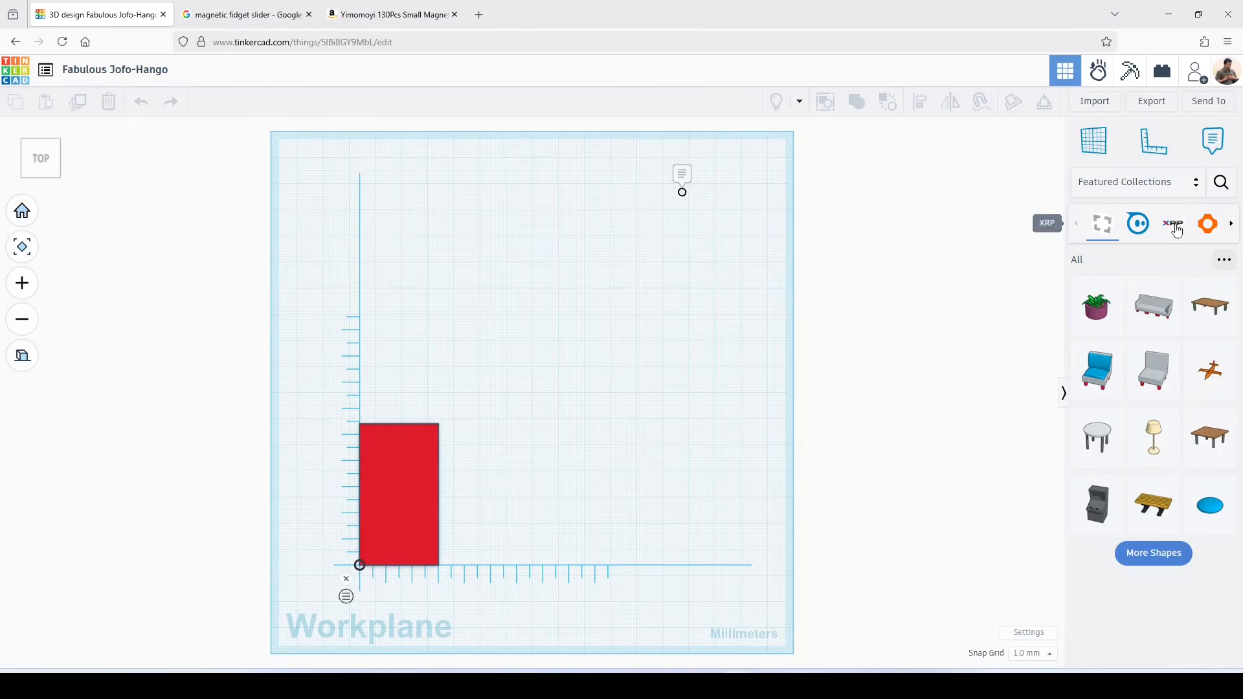
left_click(1195, 183)
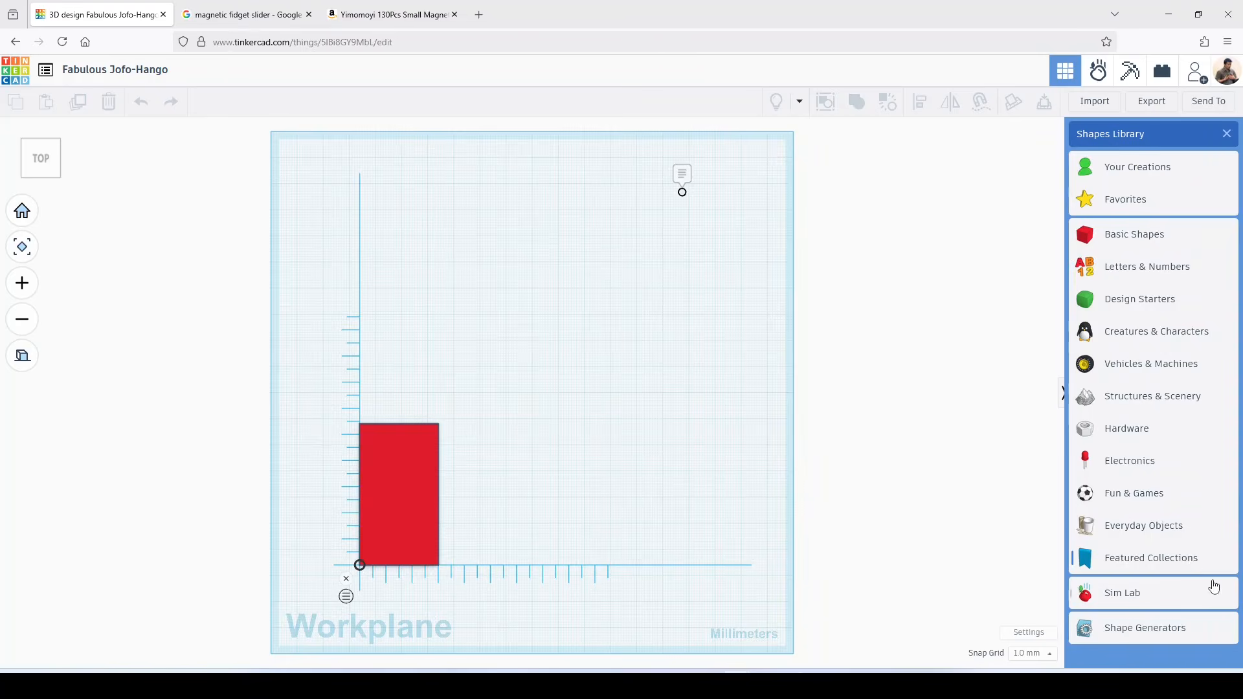
left_click(1193, 558)
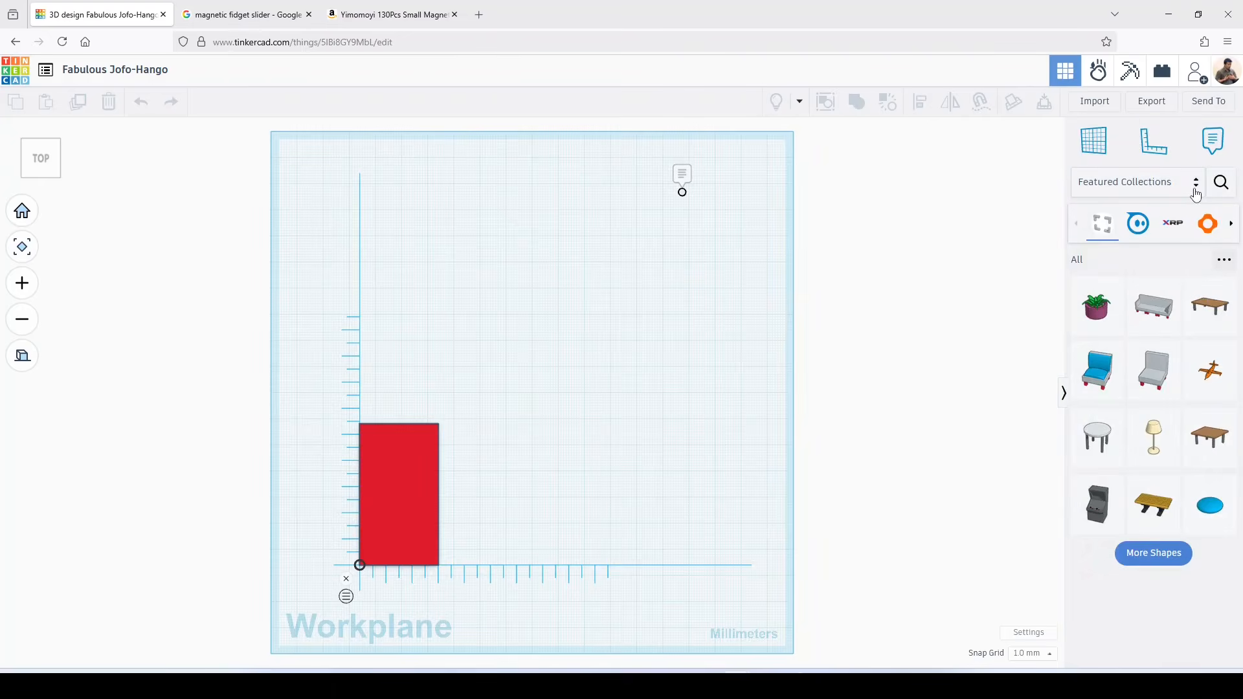
- Search the community shapes for "meta fillet" and place a MetaFillet near the back-right of the workplane
left_click(1221, 183)
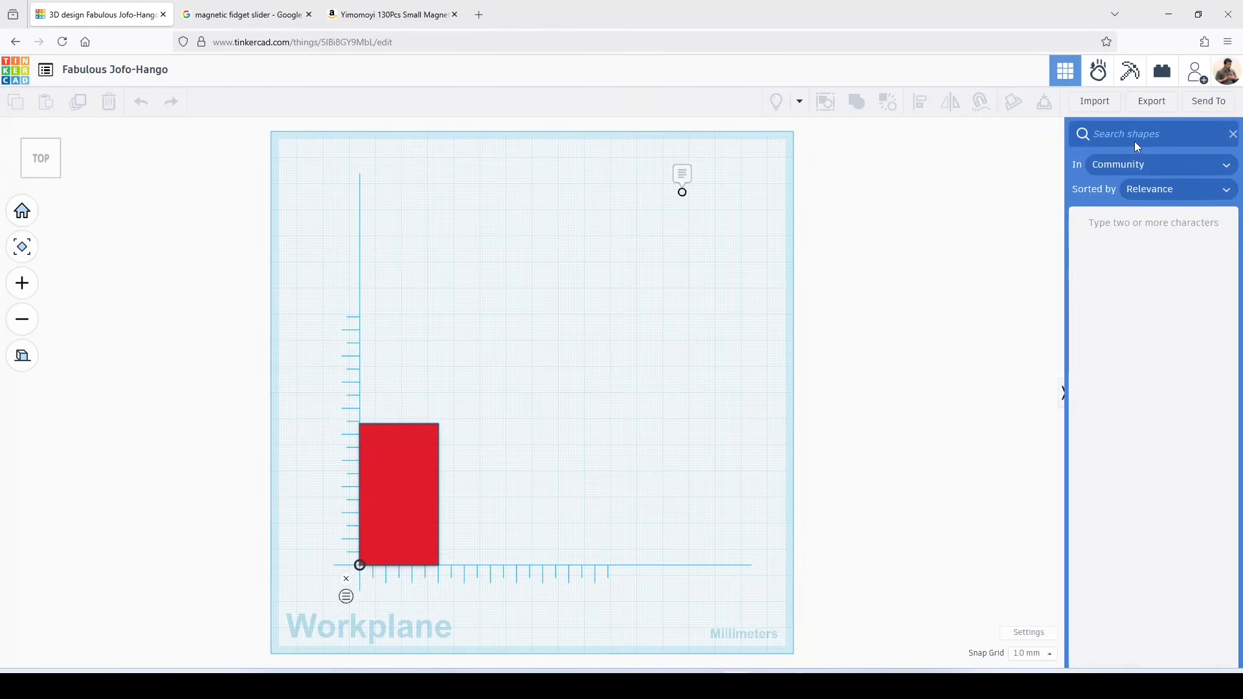
left_click(1132, 134)
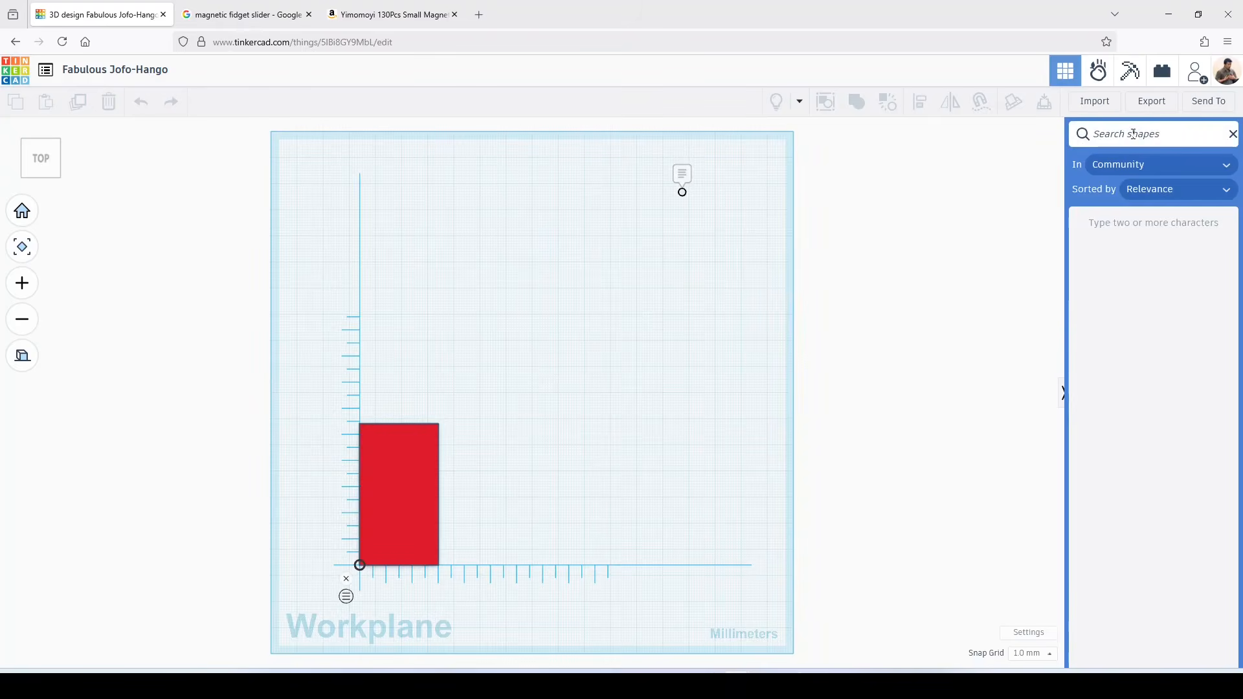
type("meta fillet")
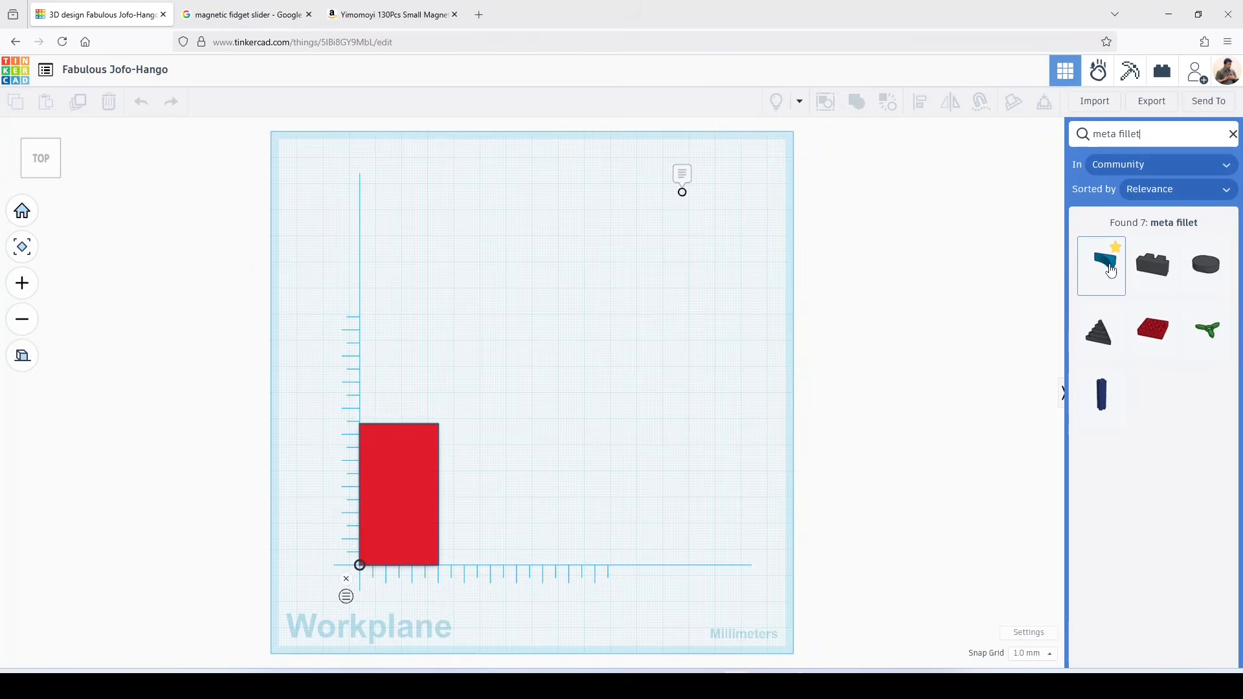
left_click_drag(1111, 271, 657, 277)
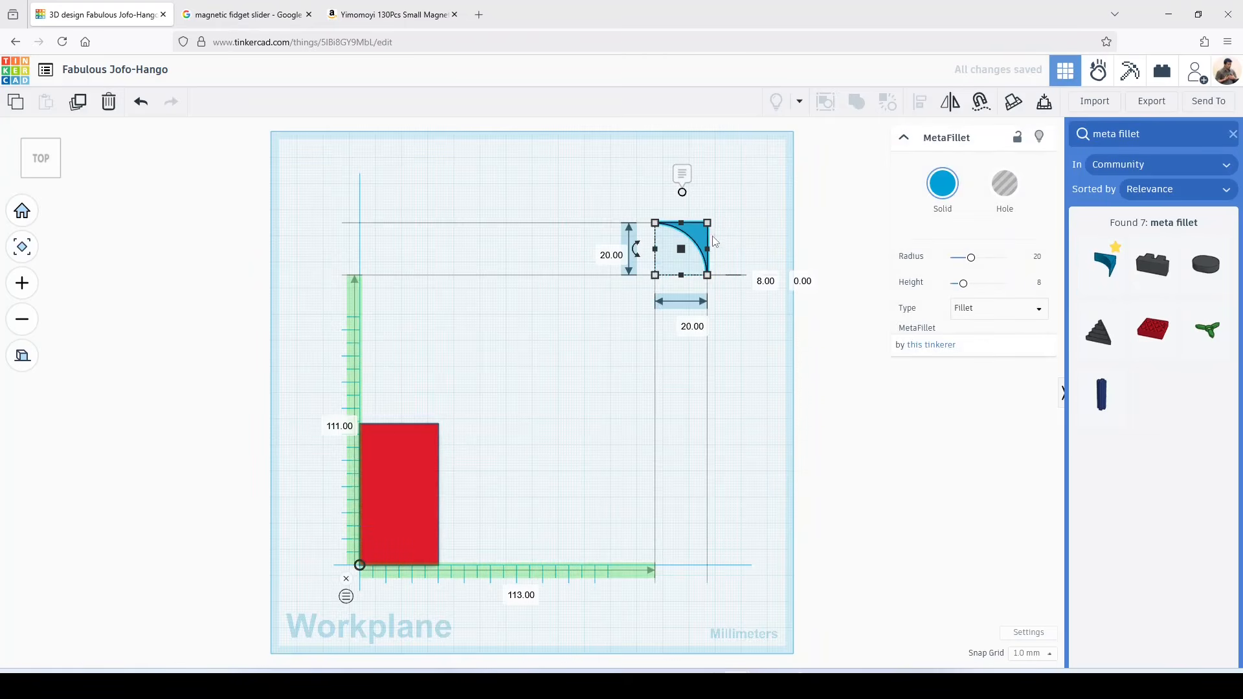
left_click_drag(699, 239, 701, 265)
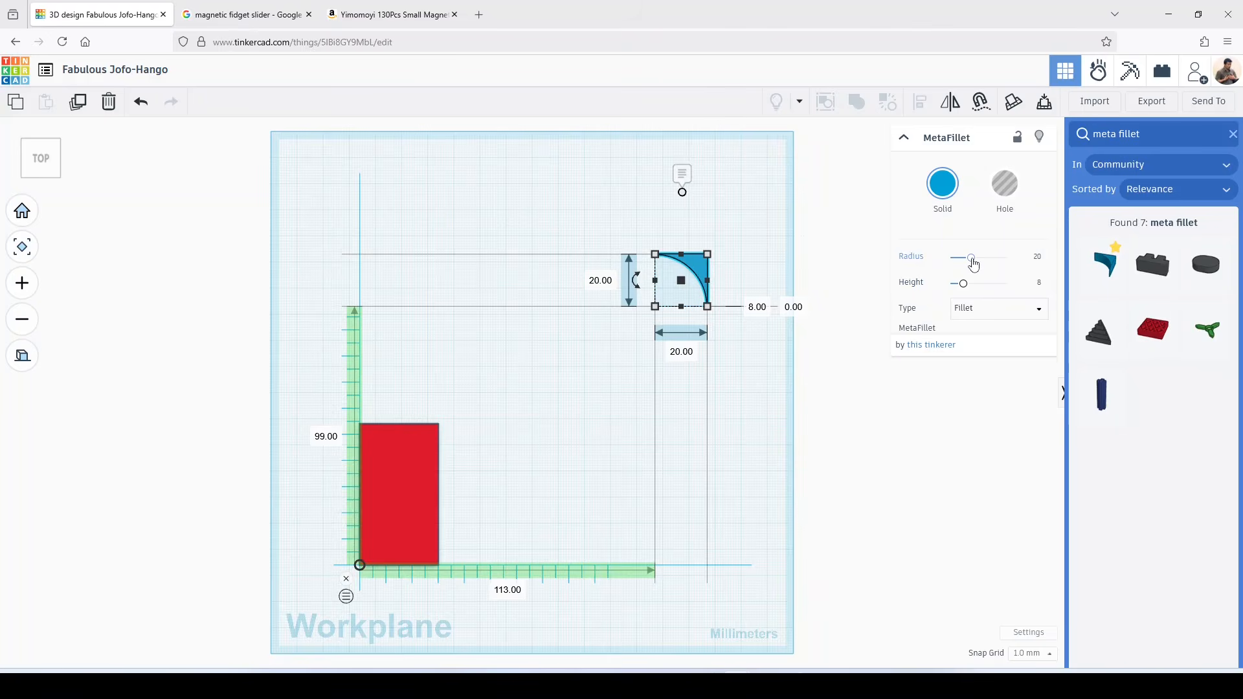
- Set the MetaFillet's radius to 6 and turn it into a hole
left_click(1036, 259)
type("6")
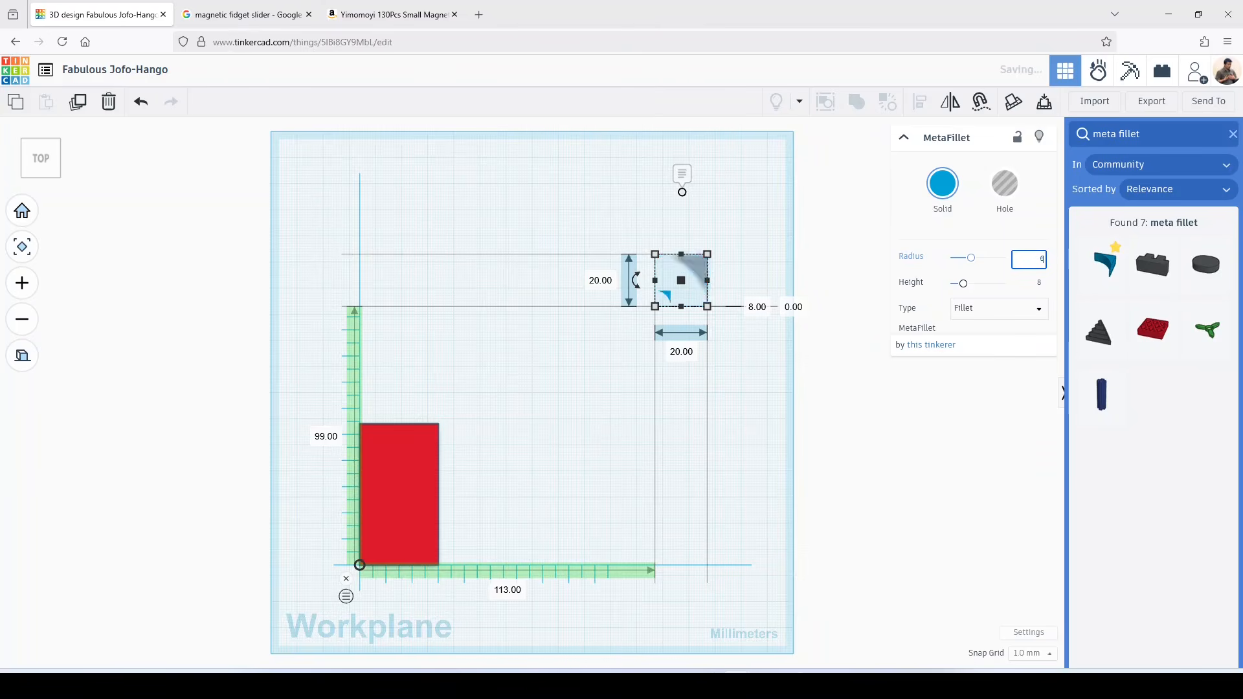
key("Return")
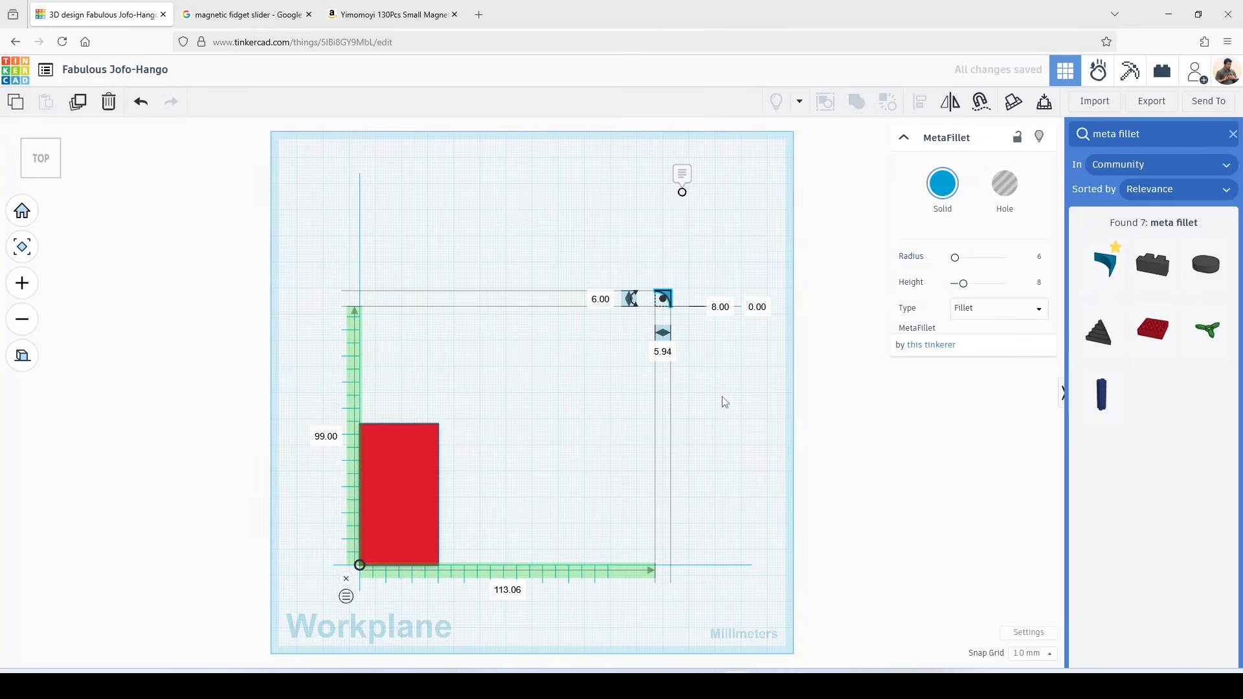
left_click(944, 200)
left_click(1006, 198)
- Move the MetaFillet hole onto the back-right corner of the red box
scroll(680, 309, "up", 3)
scroll(716, 275, "down", 2)
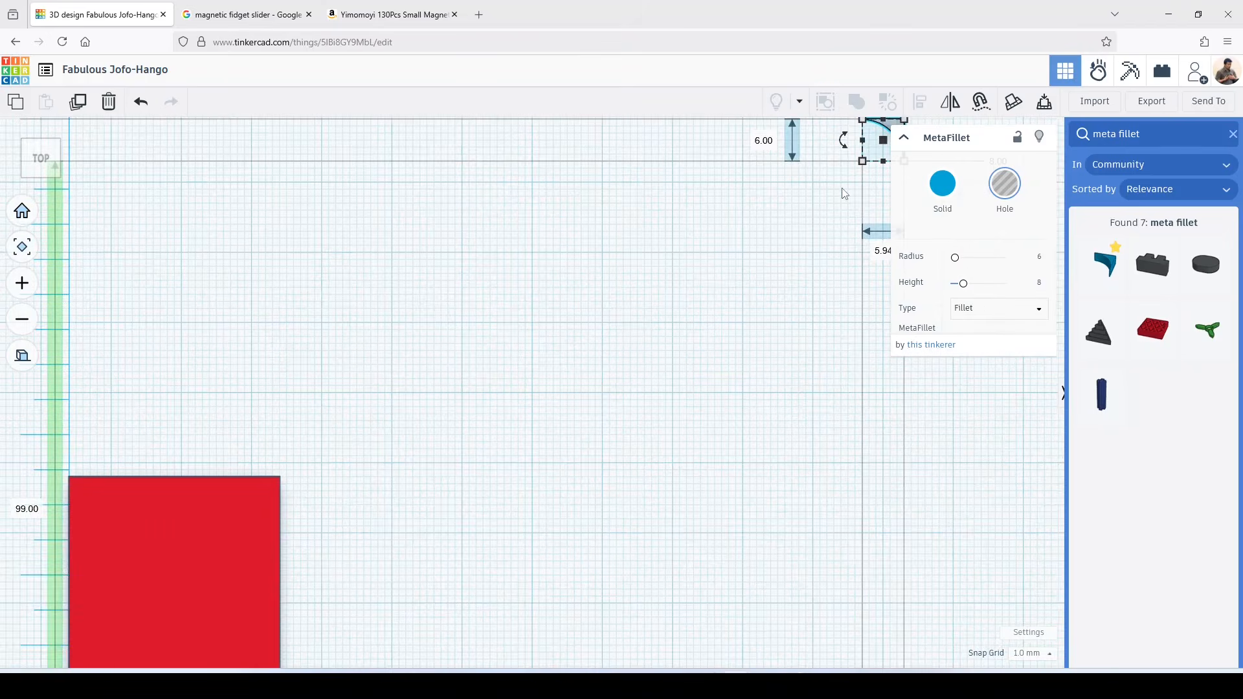
scroll(832, 185, "down", 3)
left_click_drag(829, 179, 636, 225)
left_click_drag(540, 287, 322, 469)
scroll(414, 414, "down", 2)
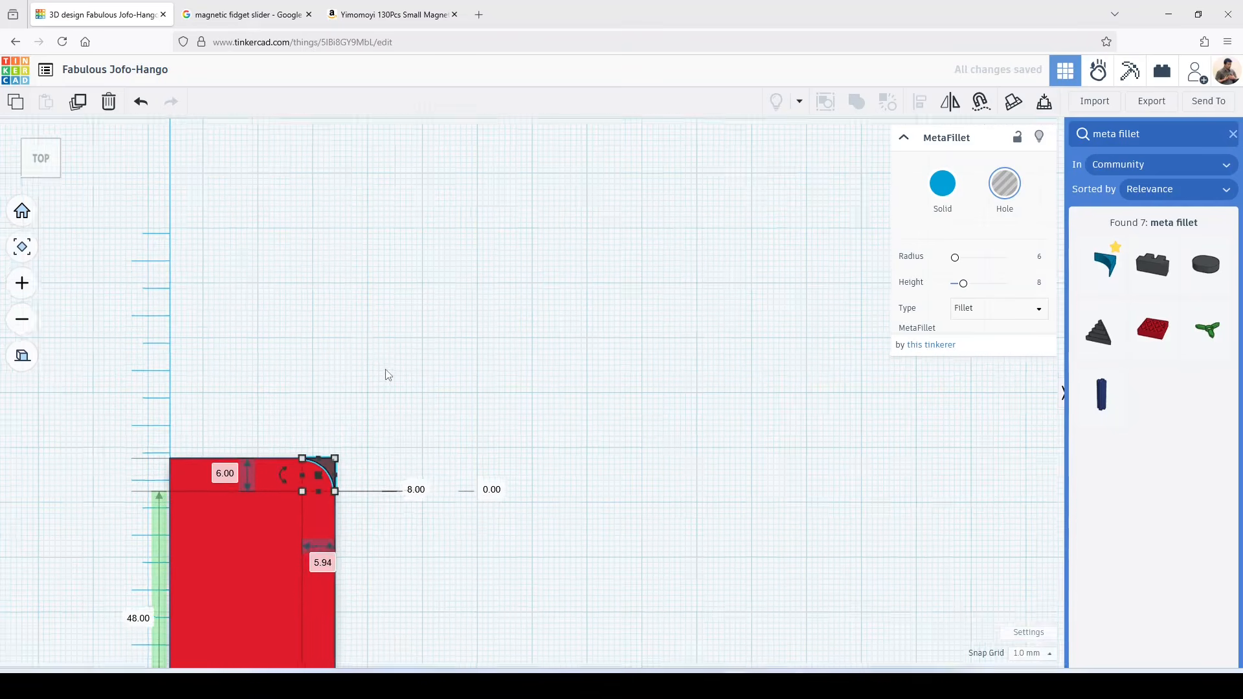
- Align the MetaFillet hole with the box along their back and right edges
middle_click_drag(480, 410, 566, 327)
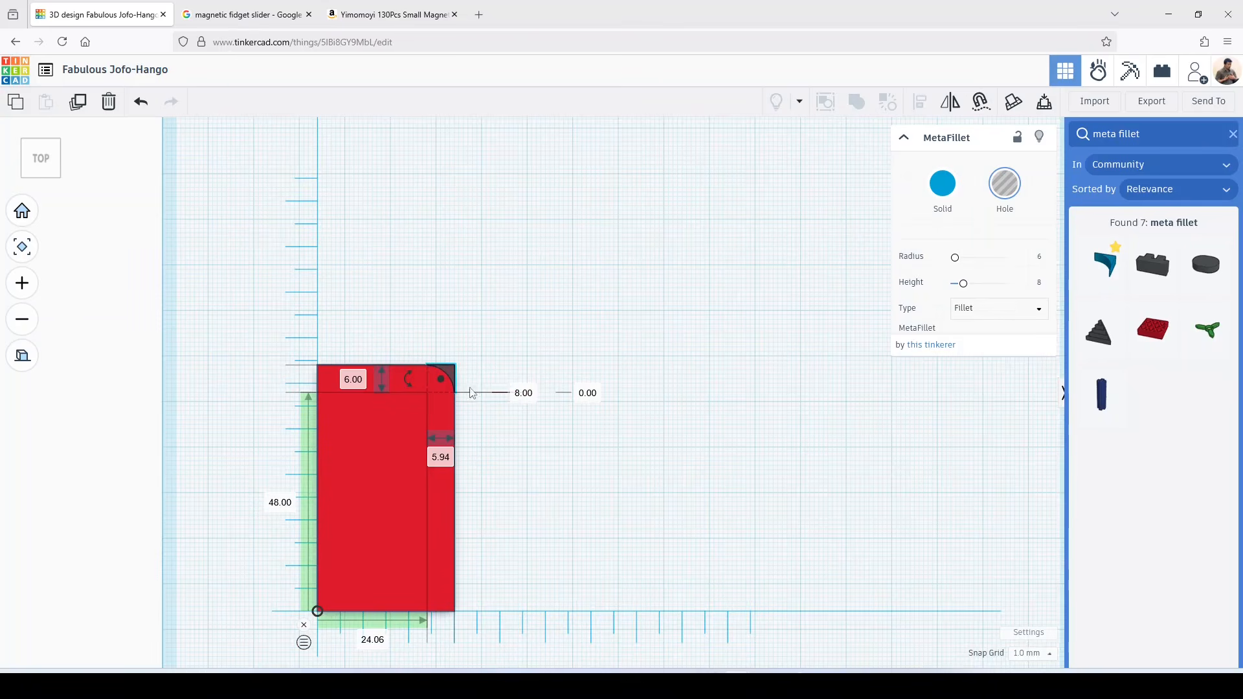
left_click(383, 428, "shift")
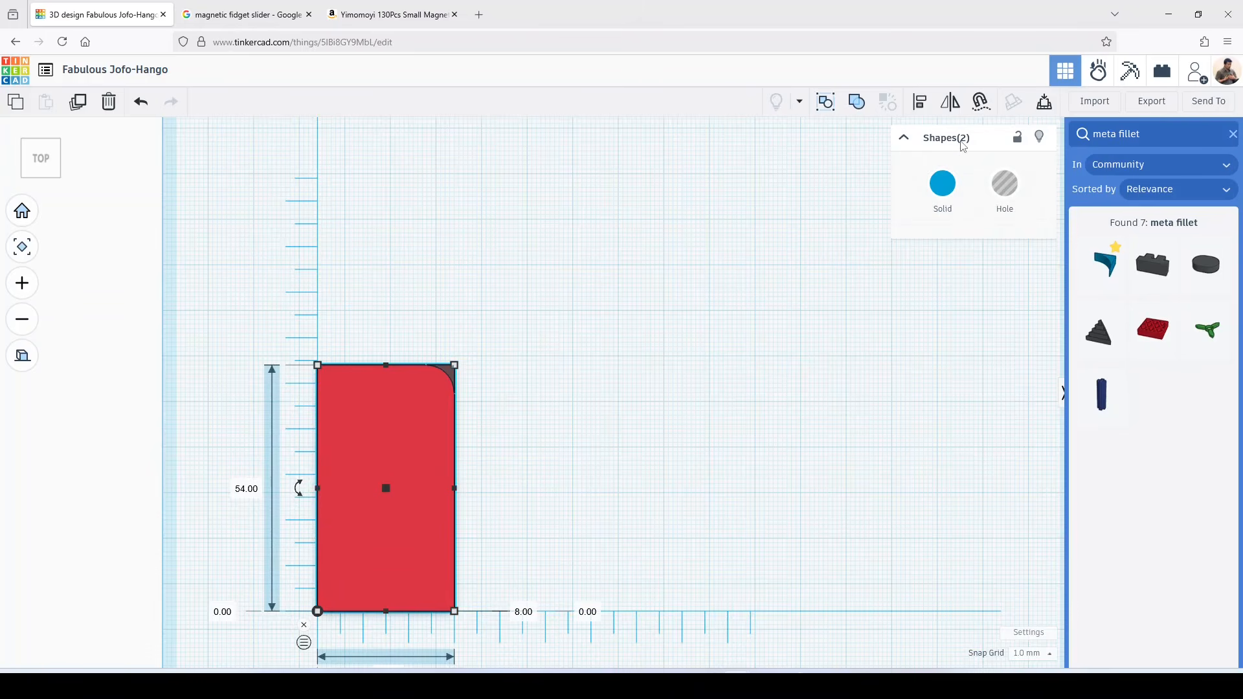
left_click(922, 104)
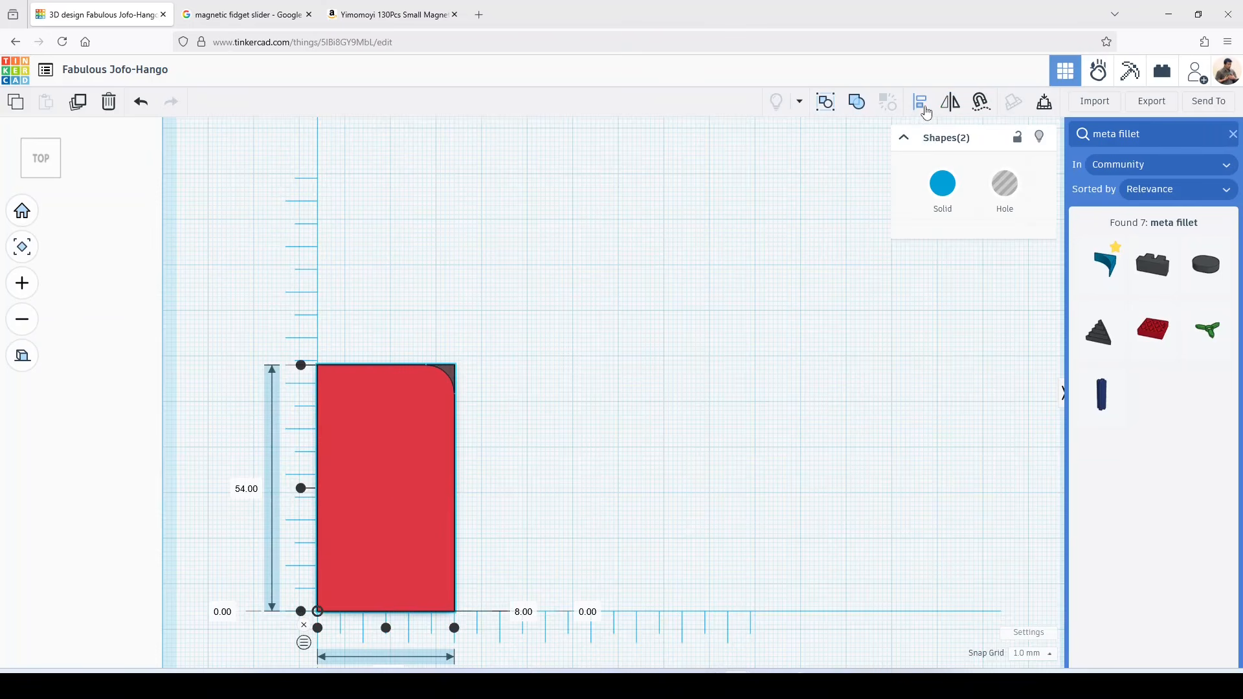
left_click(301, 366)
left_click(457, 633)
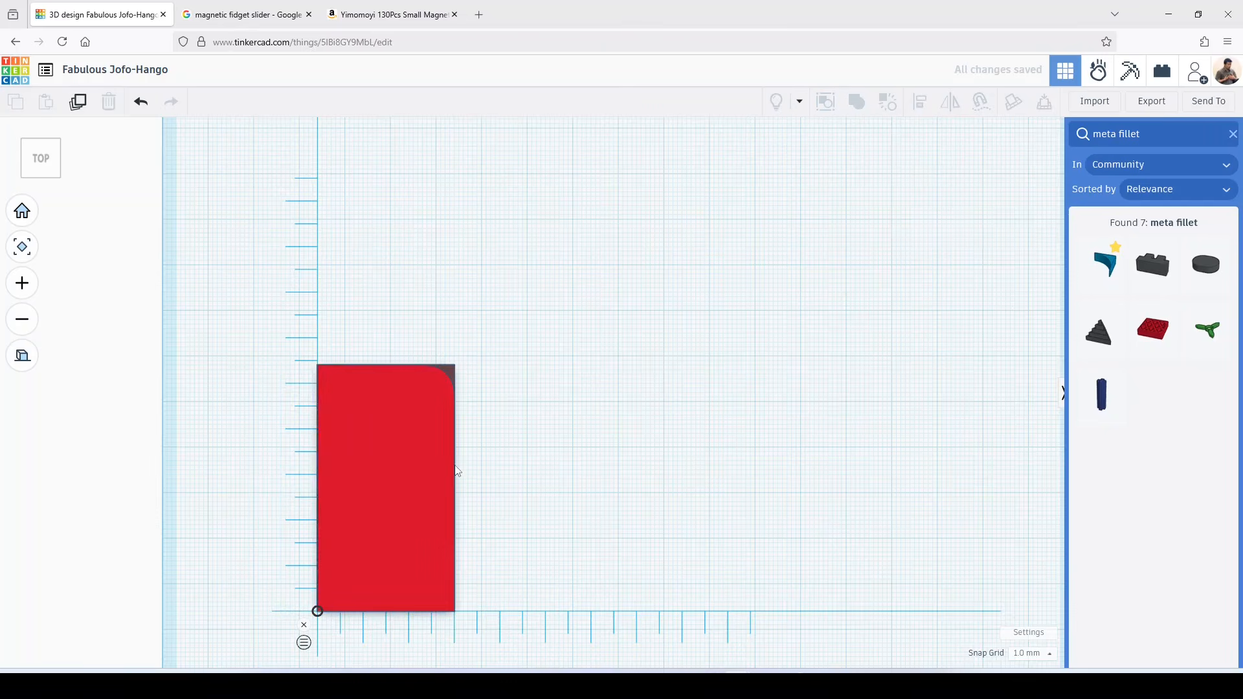
- Select the corner fillet hole and inspect its height against the box from the side, ending in the top view
left_click(450, 376)
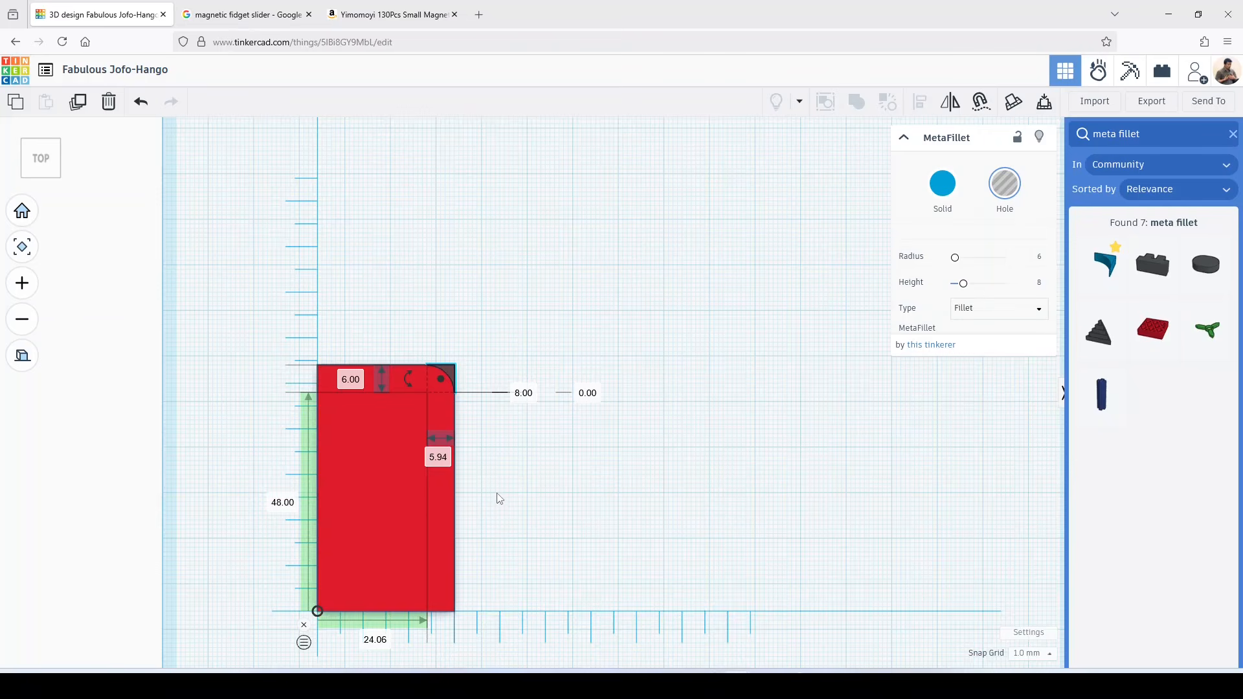
right_click_drag(499, 494, 457, 355)
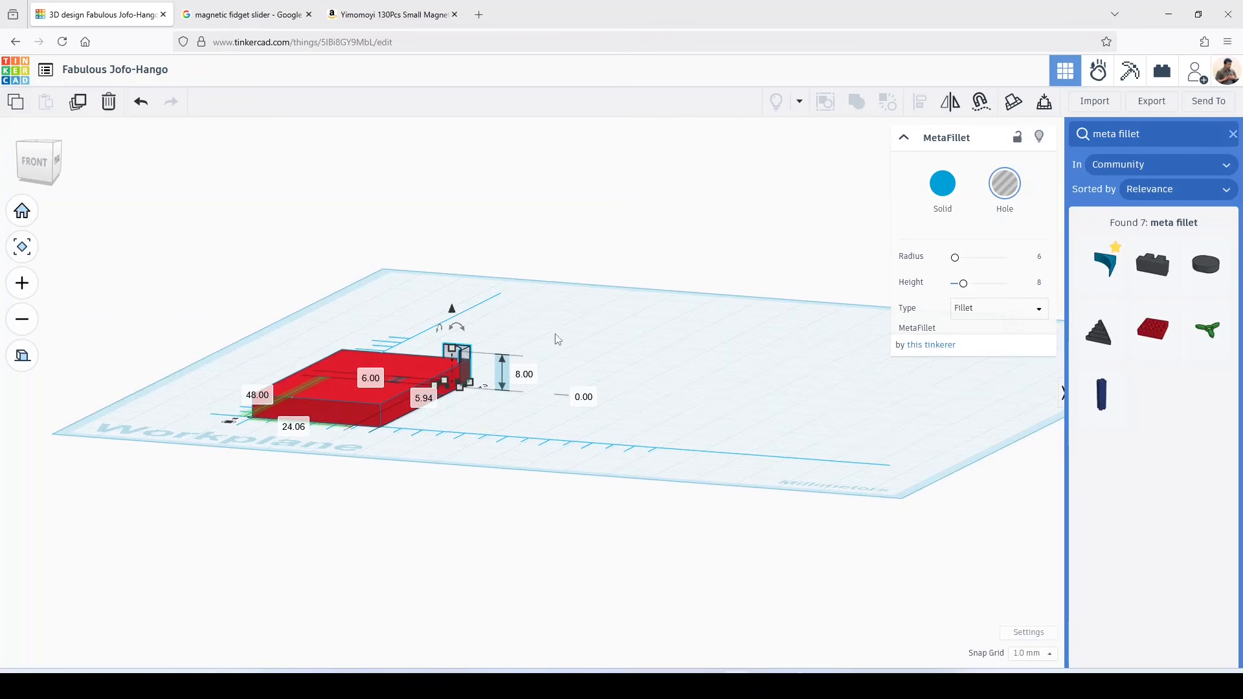
right_click_drag(530, 333, 594, 453)
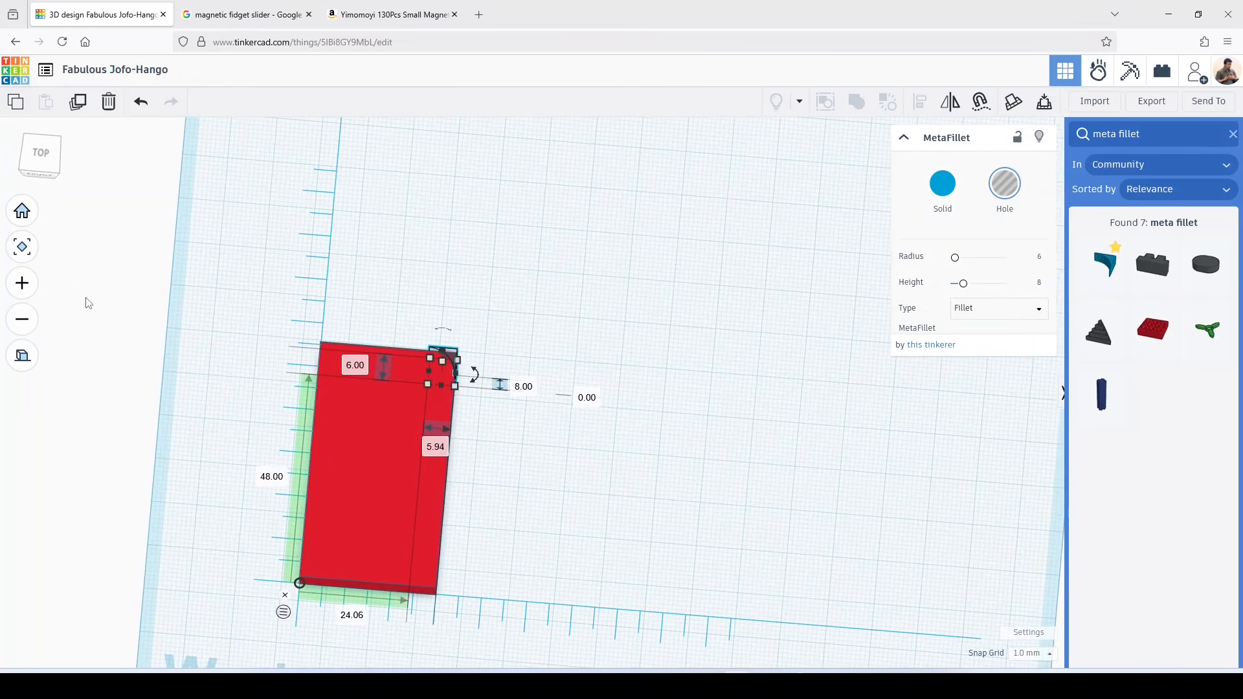
left_click(41, 154)
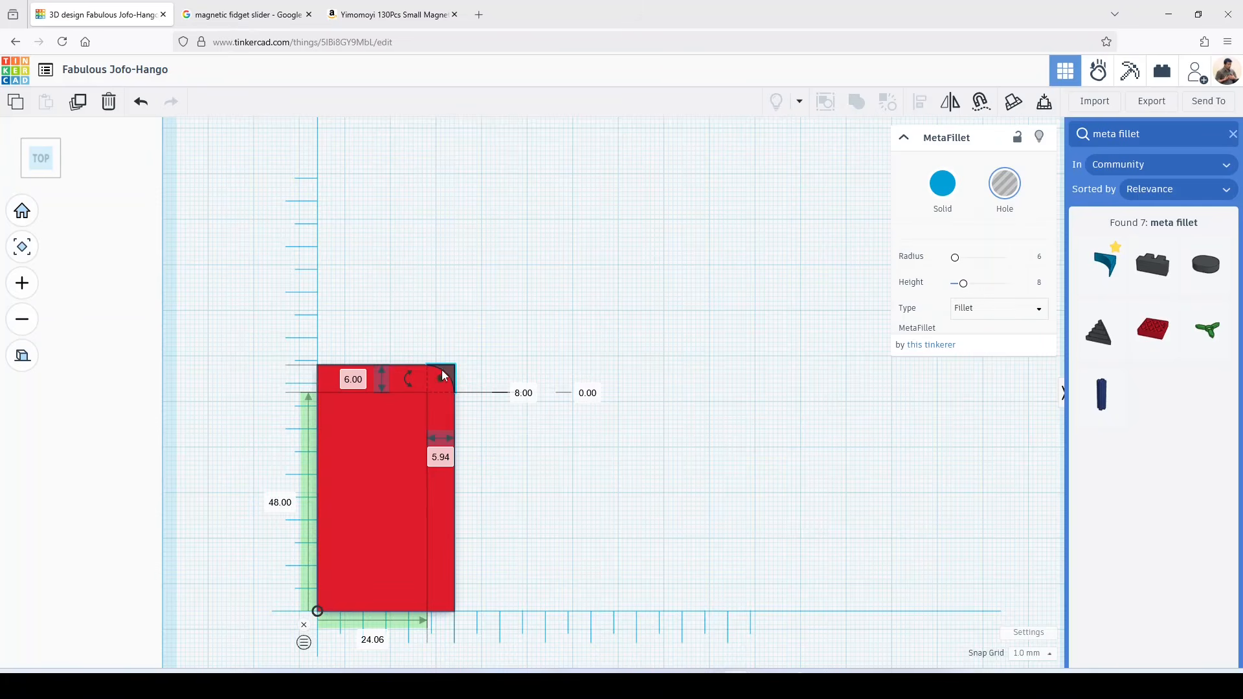
- Duplicate the corner fillet hole and box together, and mirror the copies across the width to cover the back-left corner
left_click(495, 356)
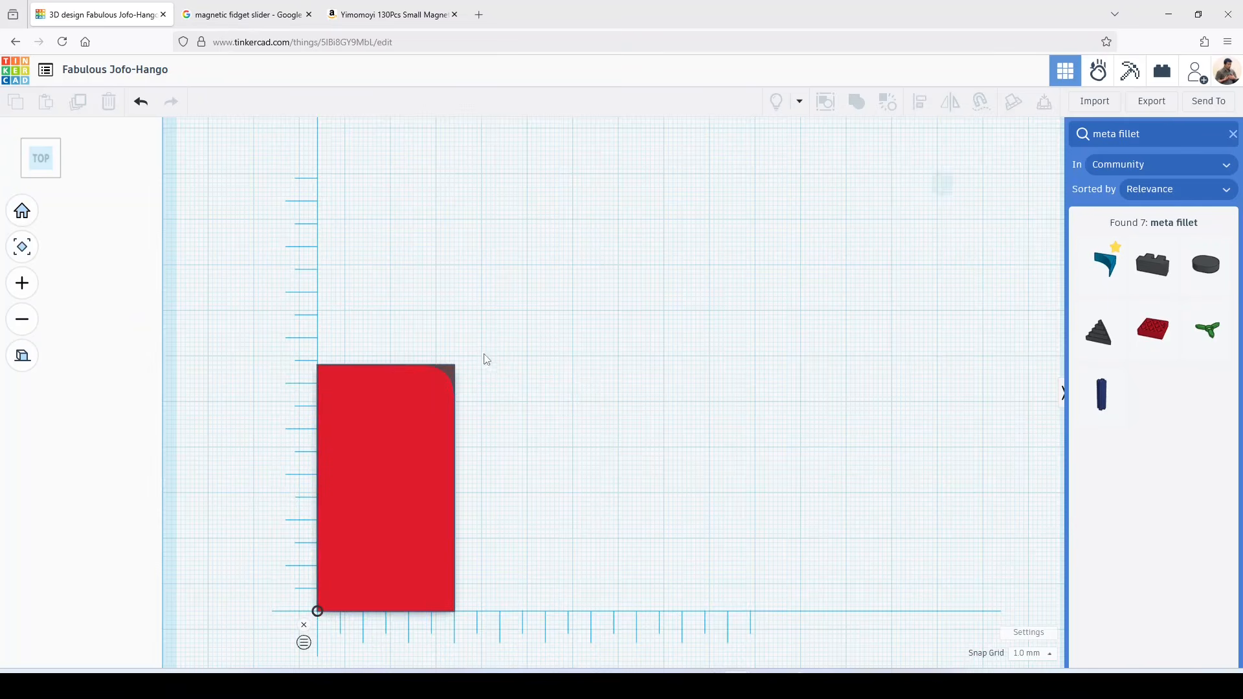
left_click(451, 373)
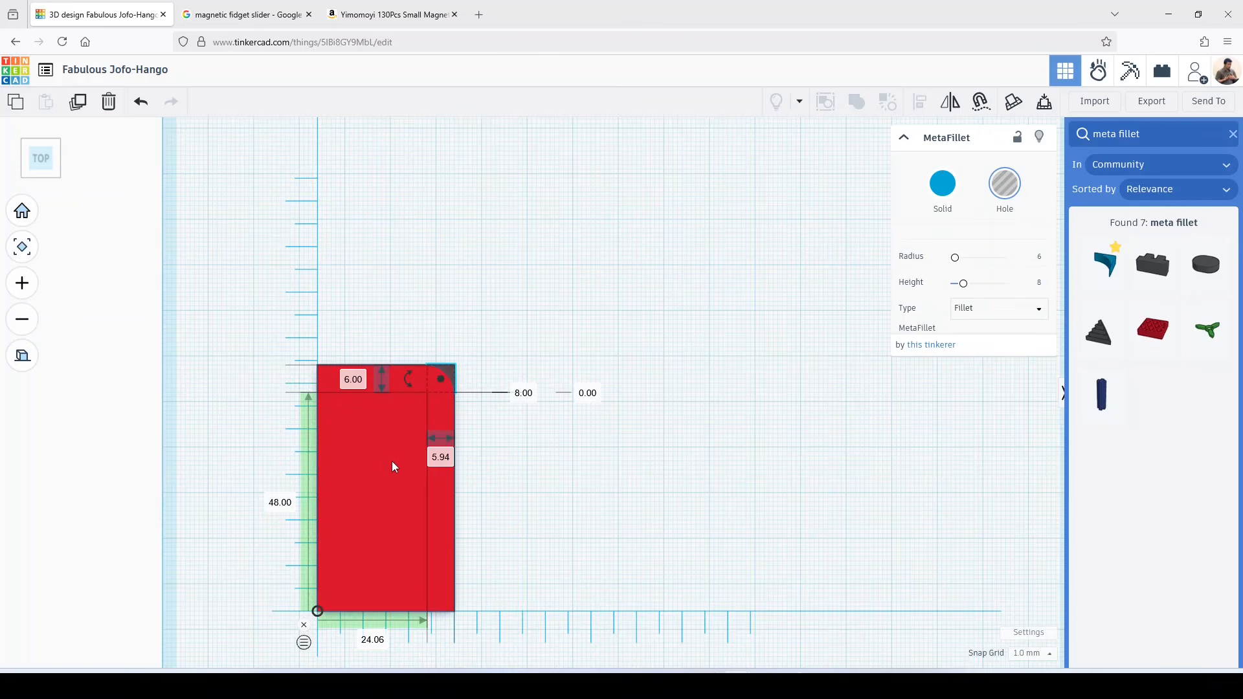
left_click(379, 502, "shift")
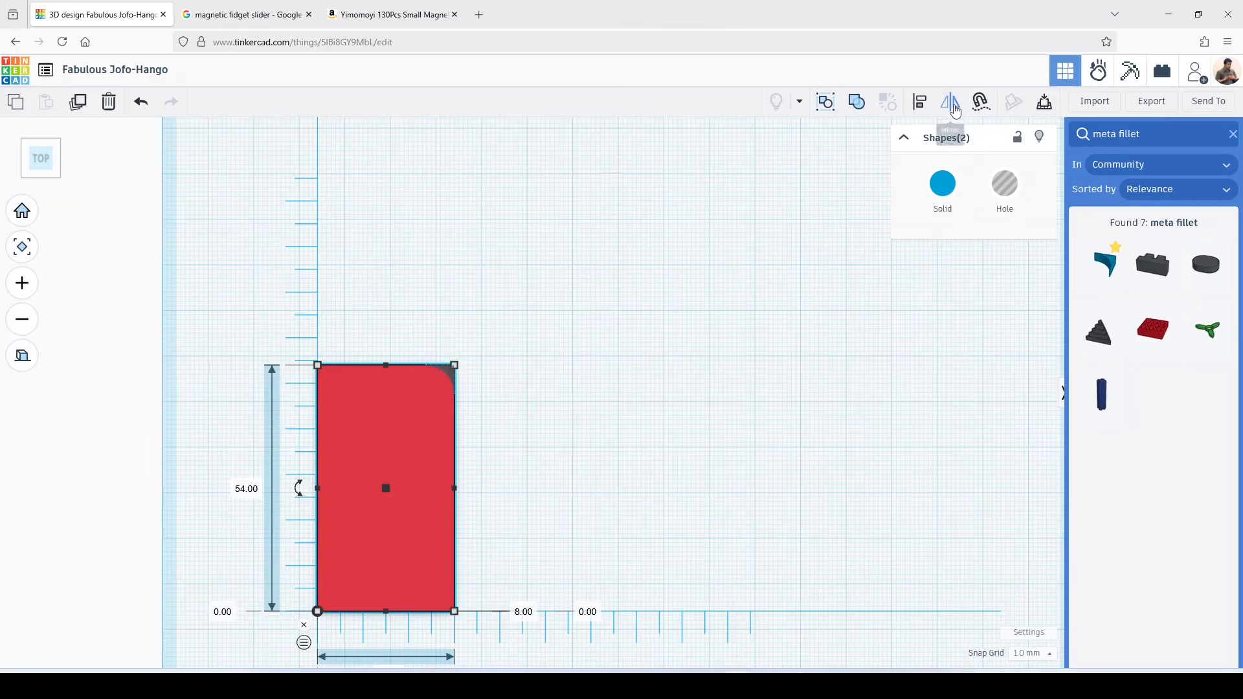
left_click(955, 112)
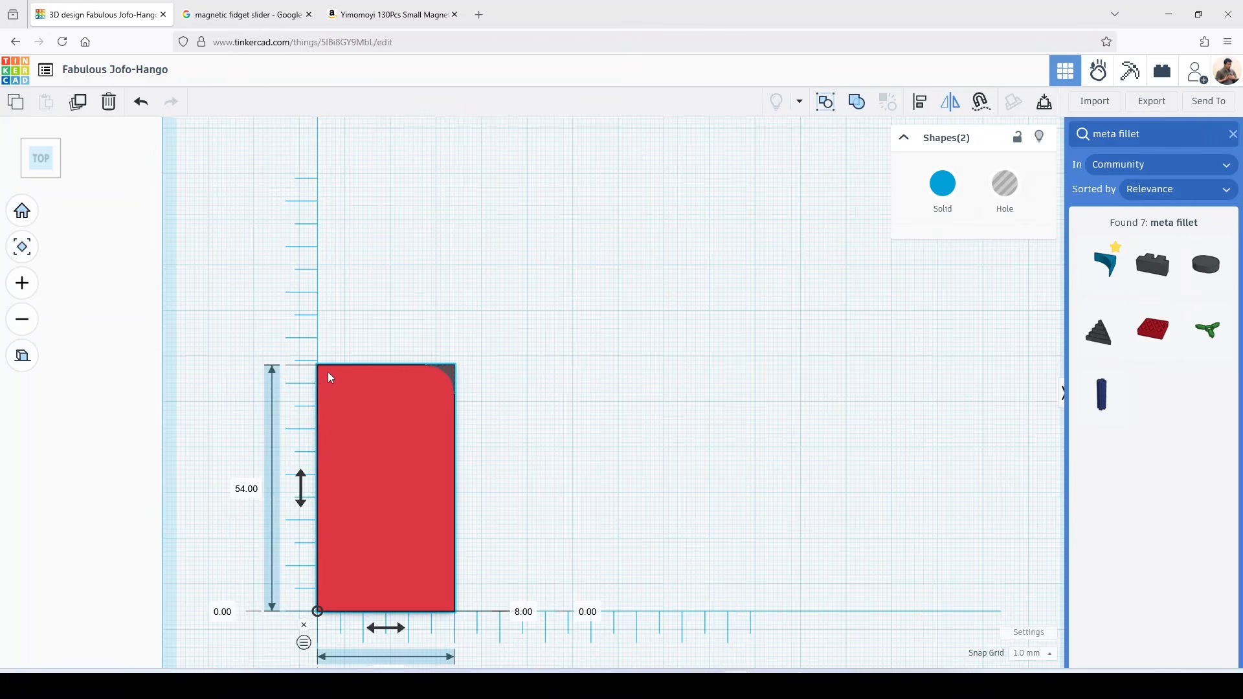
left_click(385, 631)
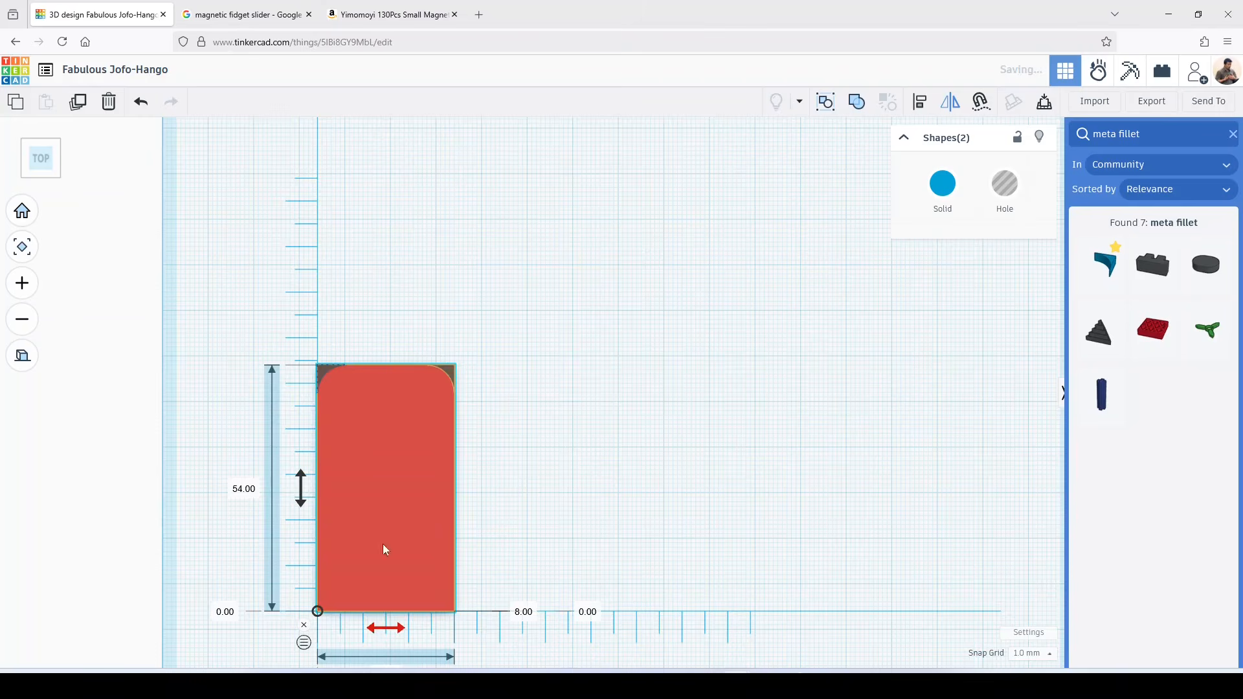
left_click(528, 353)
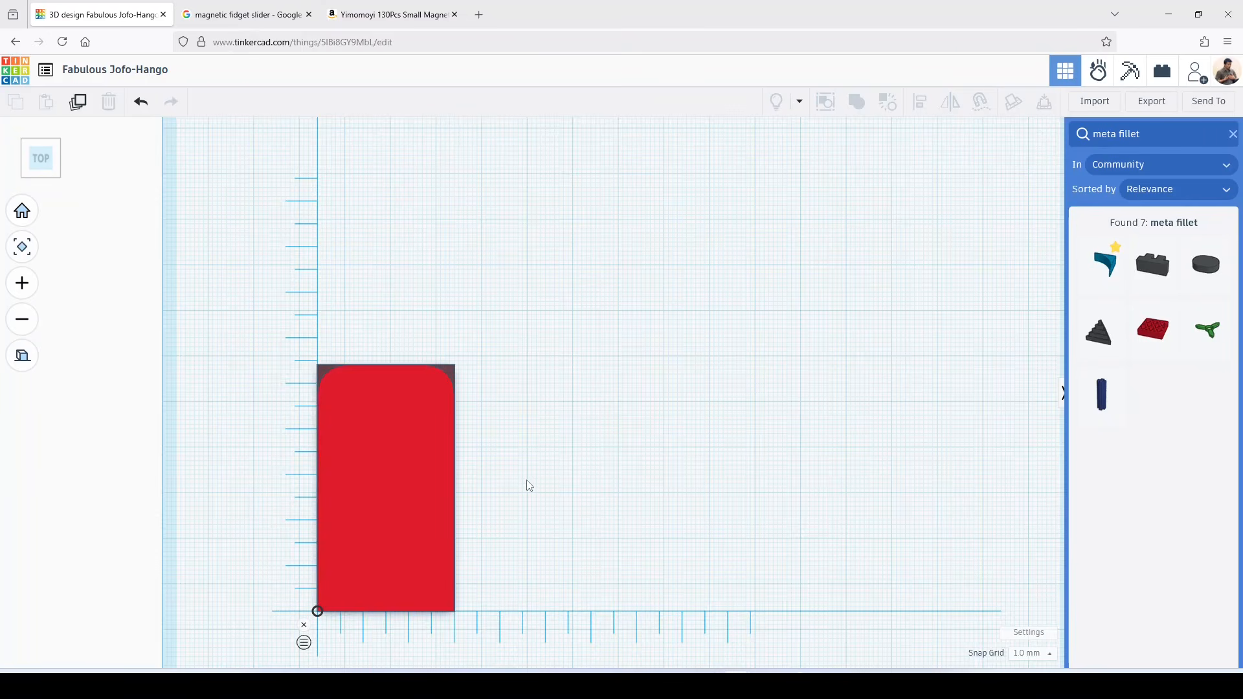
right_click_drag(527, 484, 321, 236)
left_click(43, 144)
- Duplicate both back fillet holes with the box, and mirror the copies front to back to cover the front corners
left_click(450, 374)
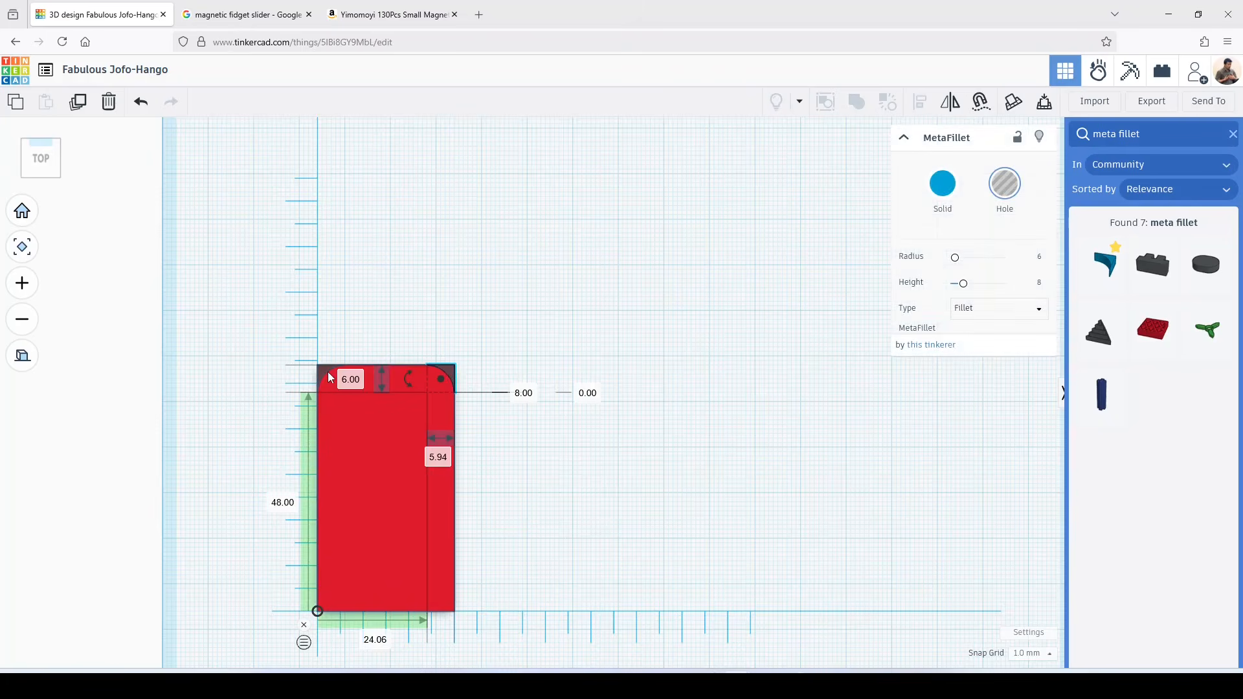
left_click(497, 364)
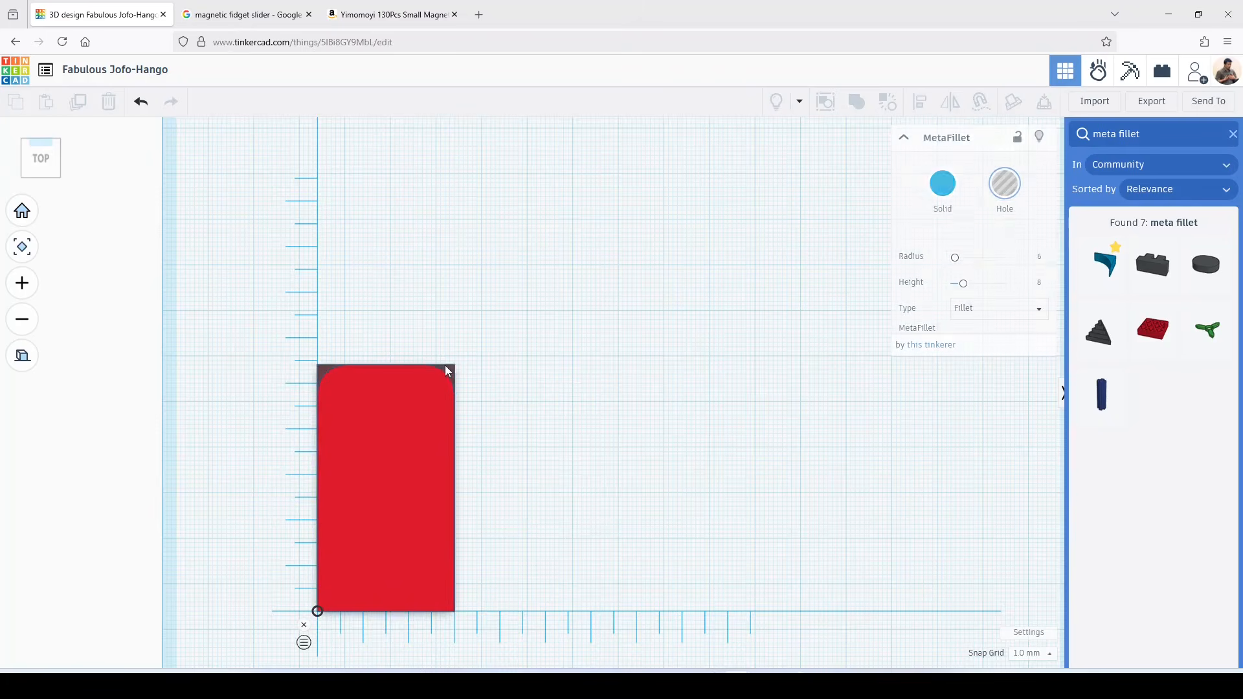
left_click(451, 374)
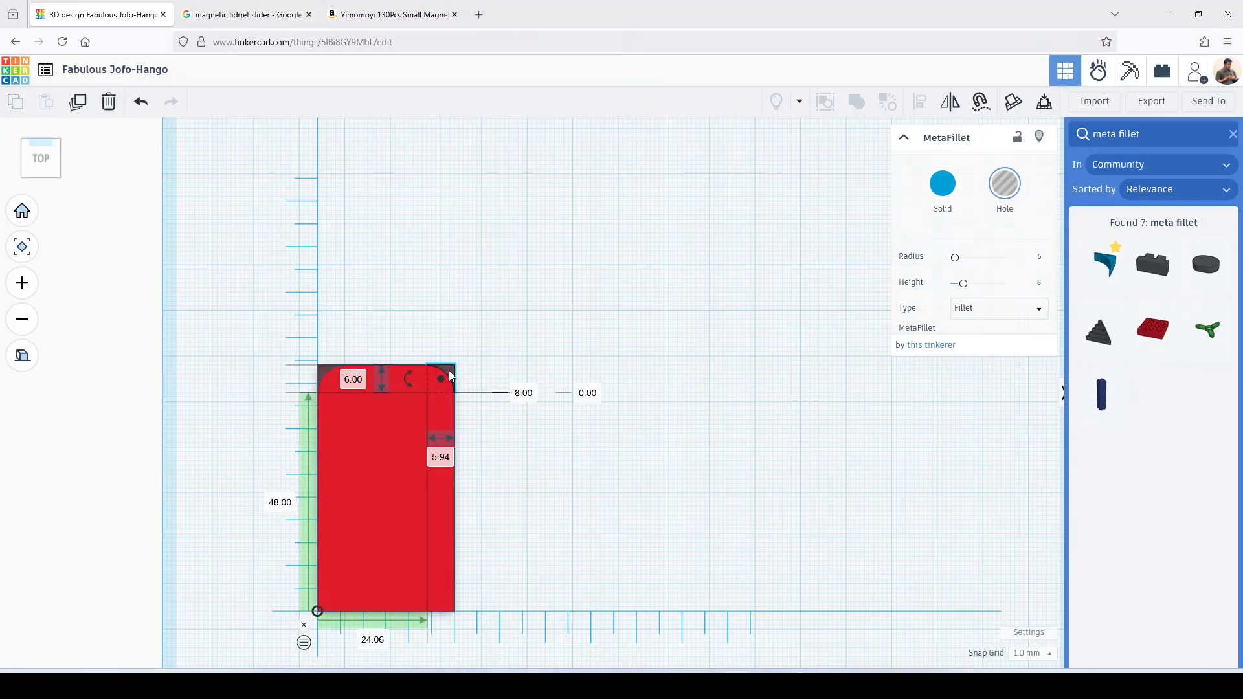
left_click(321, 372, "shift")
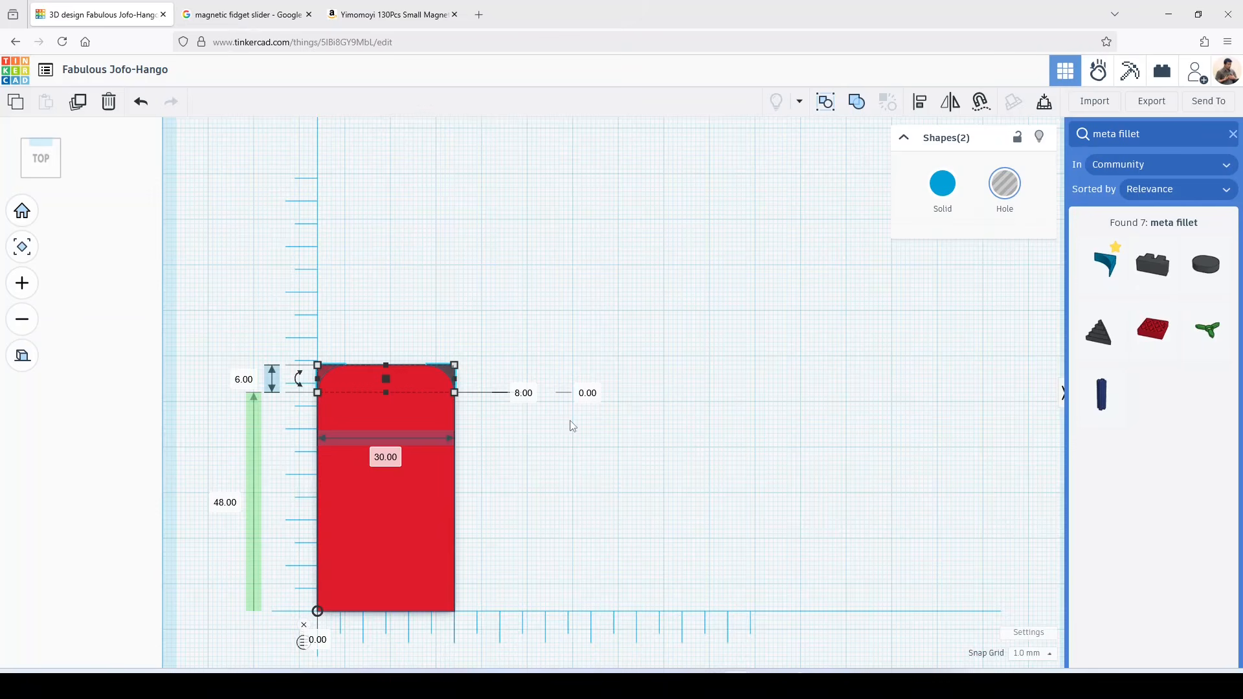
left_click(399, 530, "shift")
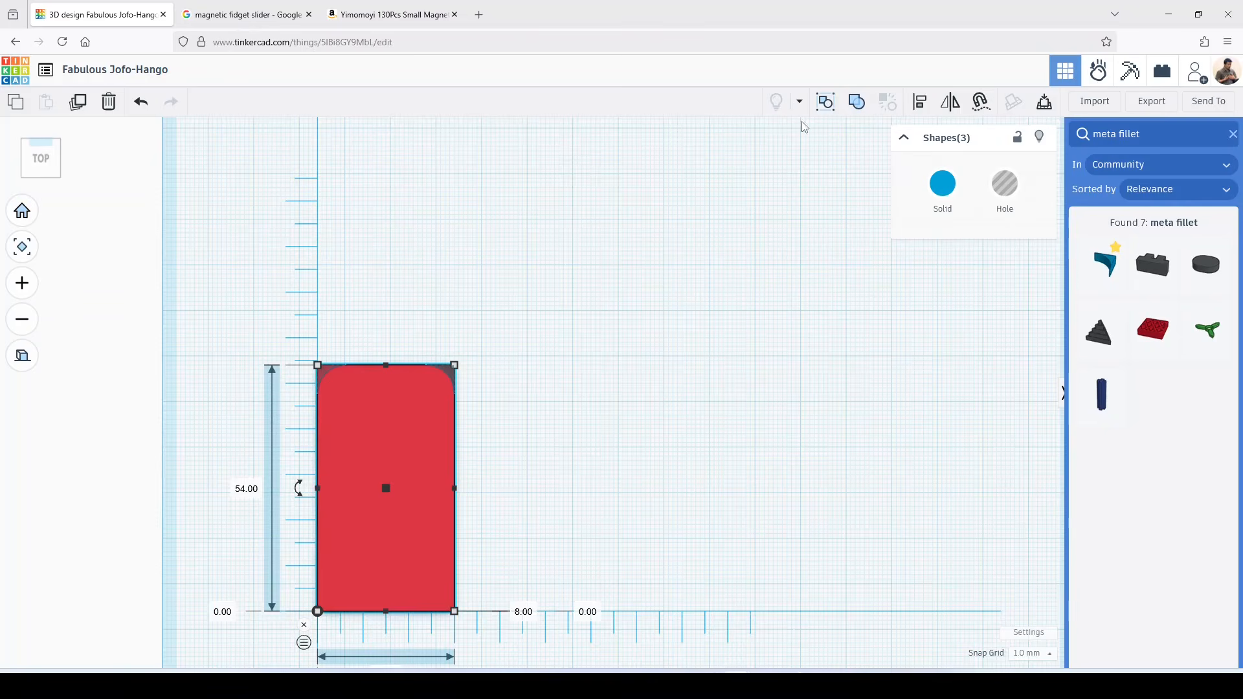
left_click(952, 103)
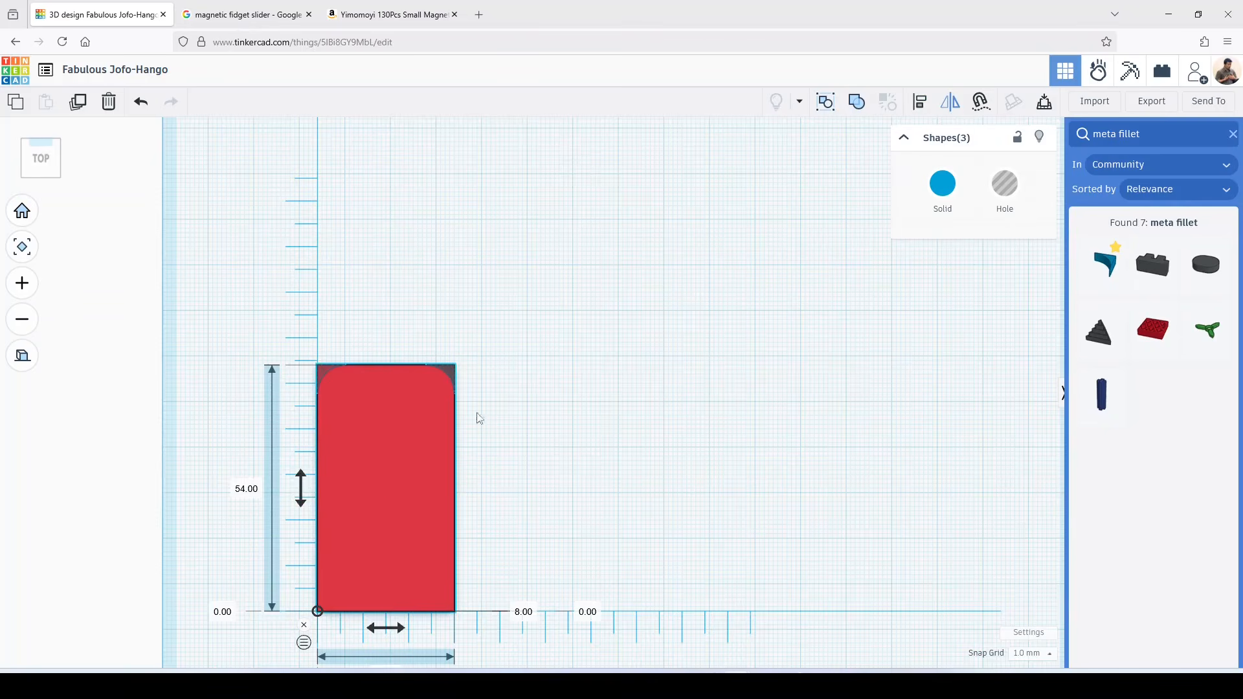
left_click(302, 493)
left_click(303, 496)
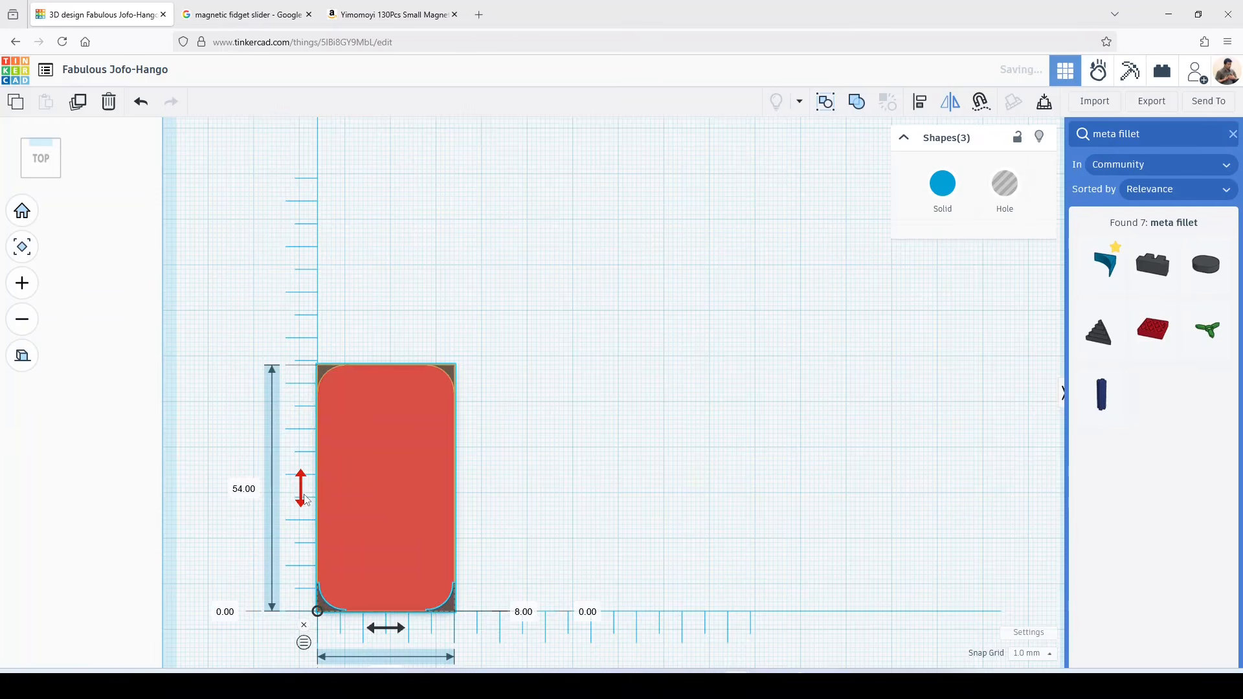
left_click(516, 501)
mouse_move(522, 528)
right_mouse_down()
mouse_move(516, 400)
mouse_move(515, 527)
right_mouse_up()
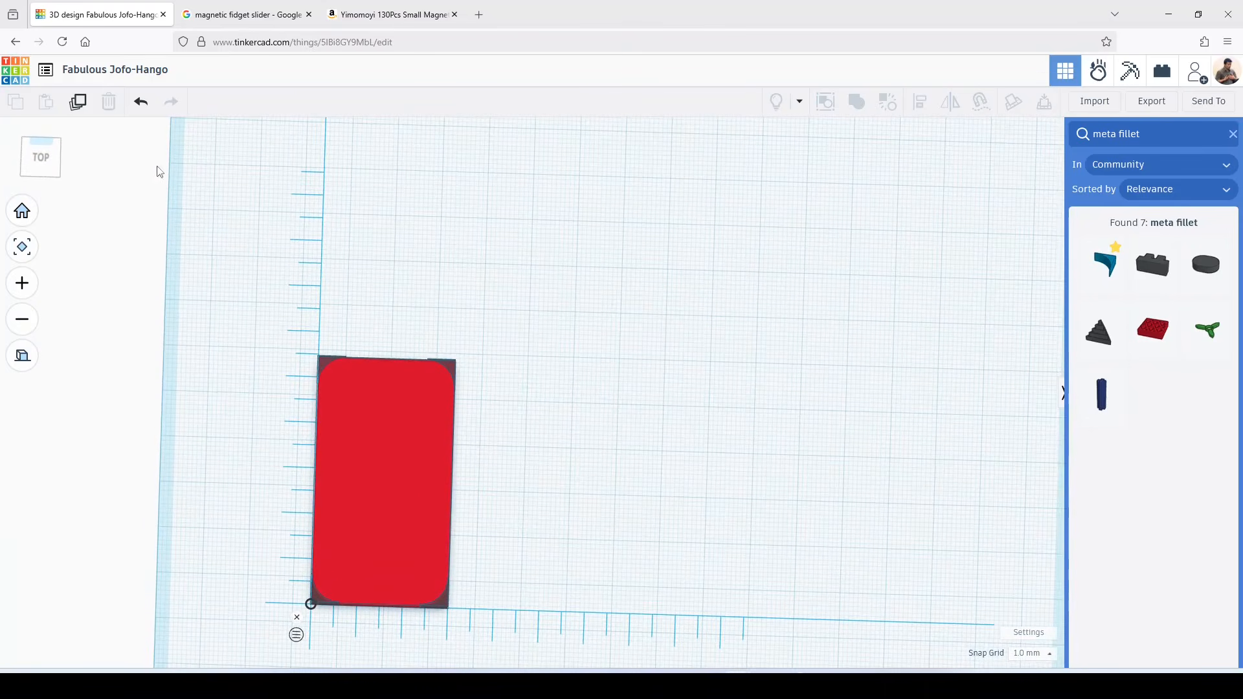
left_click(40, 157)
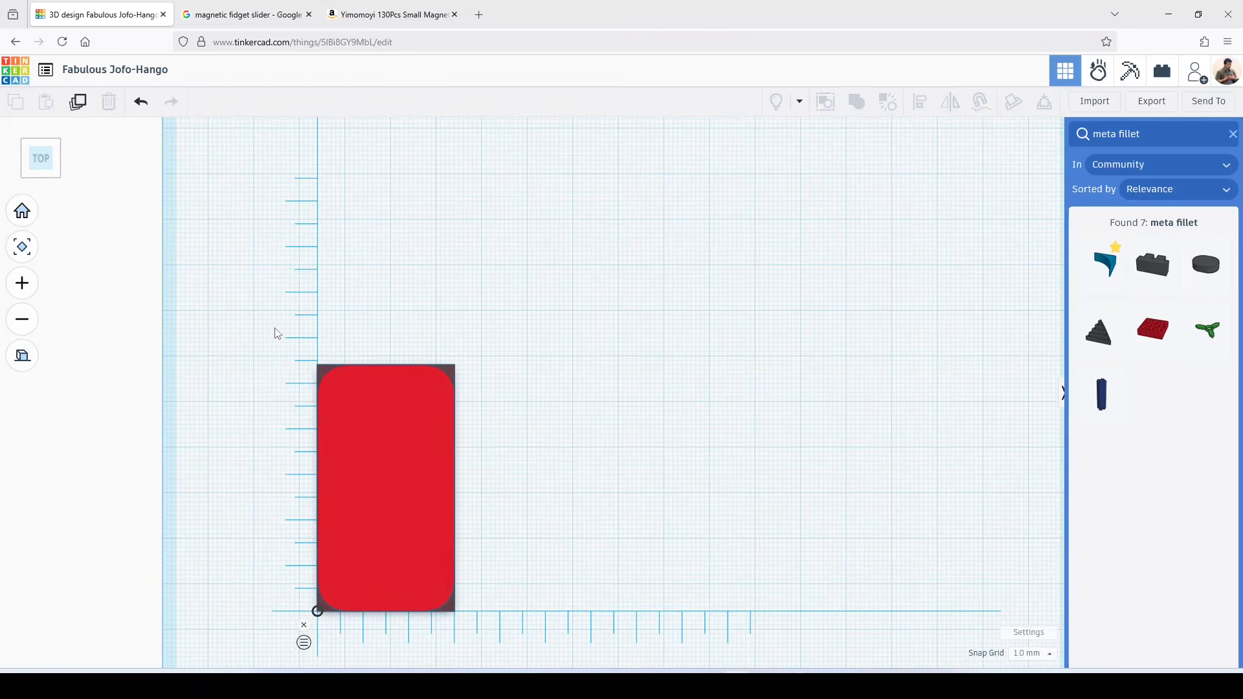
- Combine the box and the four corner fillet holes into a union group to round the corners
left_click_drag(277, 321, 481, 626)
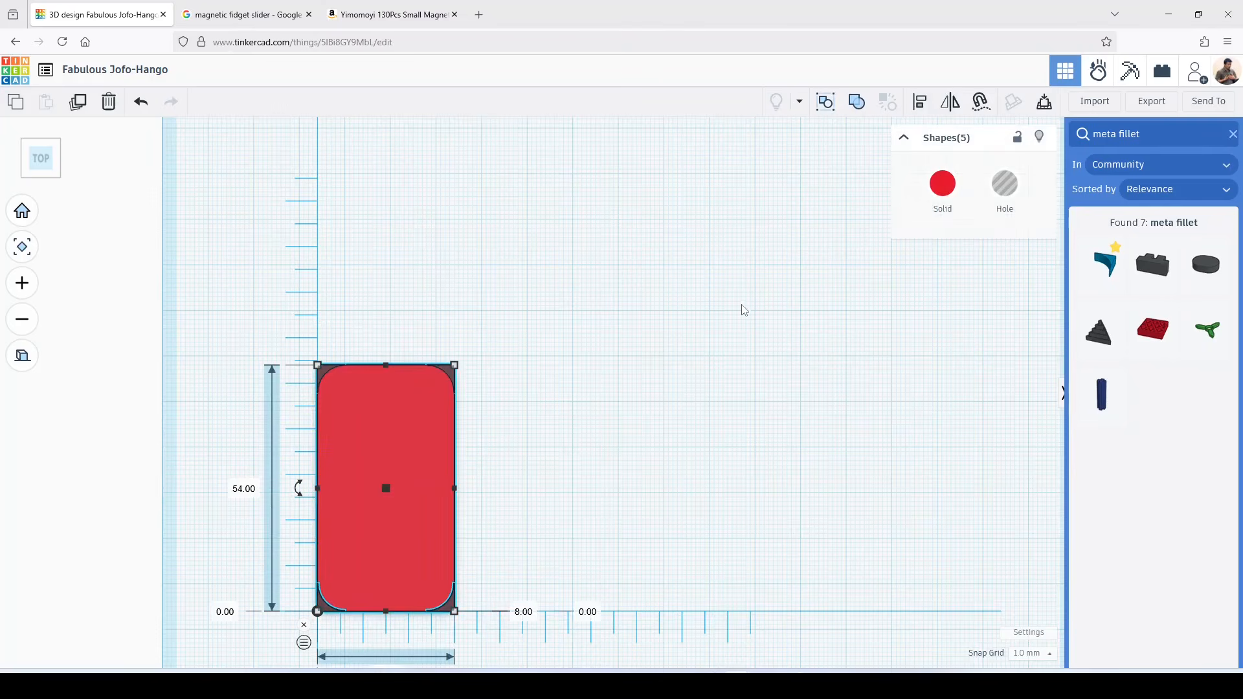
left_click(858, 105)
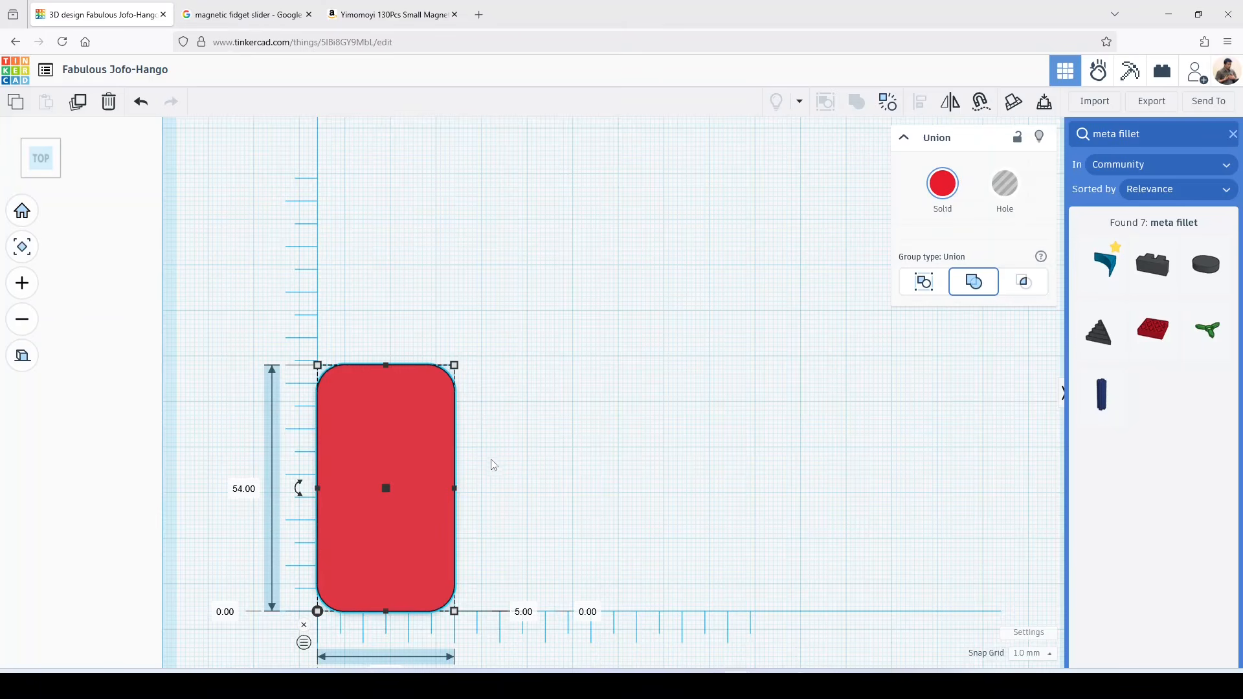
left_click(499, 502)
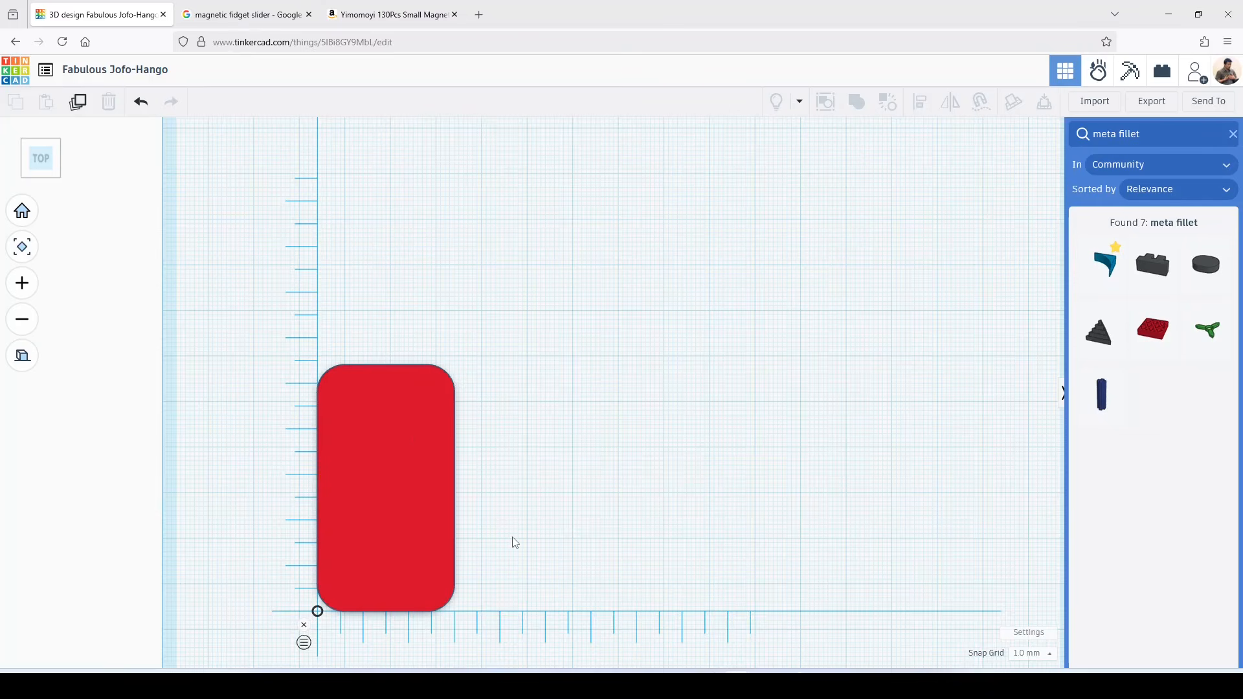
left_click_drag(411, 503, 467, 399)
key("ctrl+z")
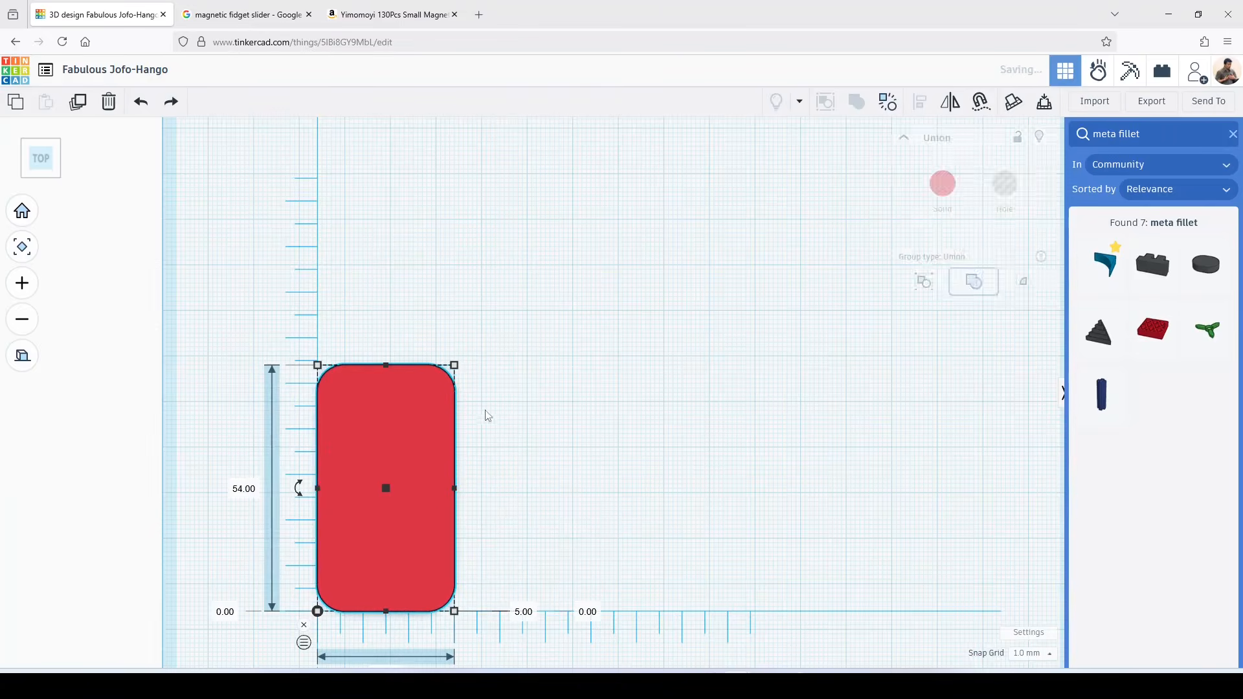
right_click_drag(524, 461, 516, 341)
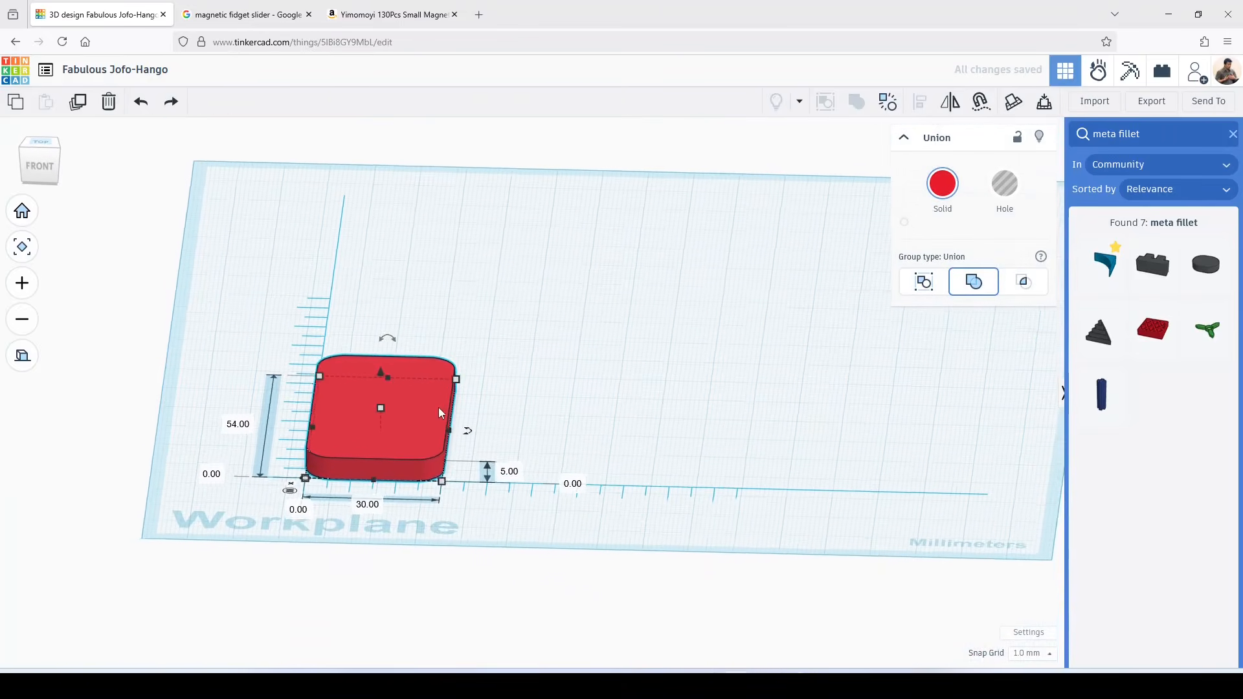
right_click_drag(500, 402, 490, 452)
left_click(40, 145)
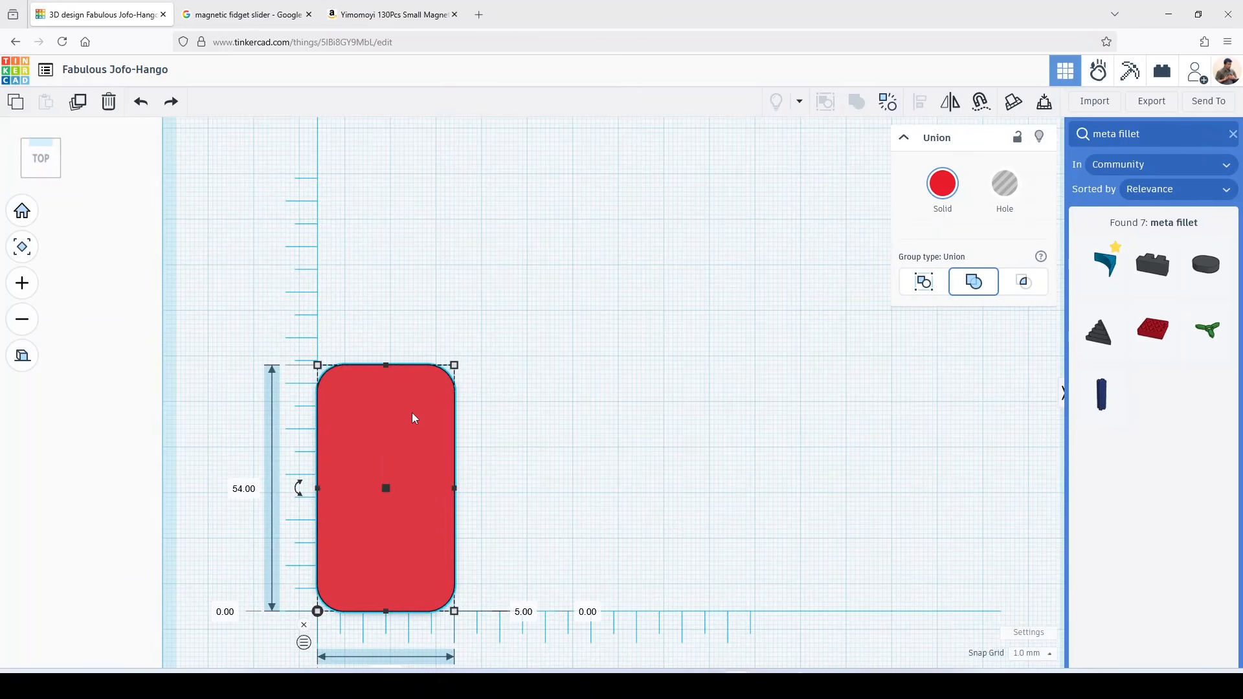
left_click(554, 447)
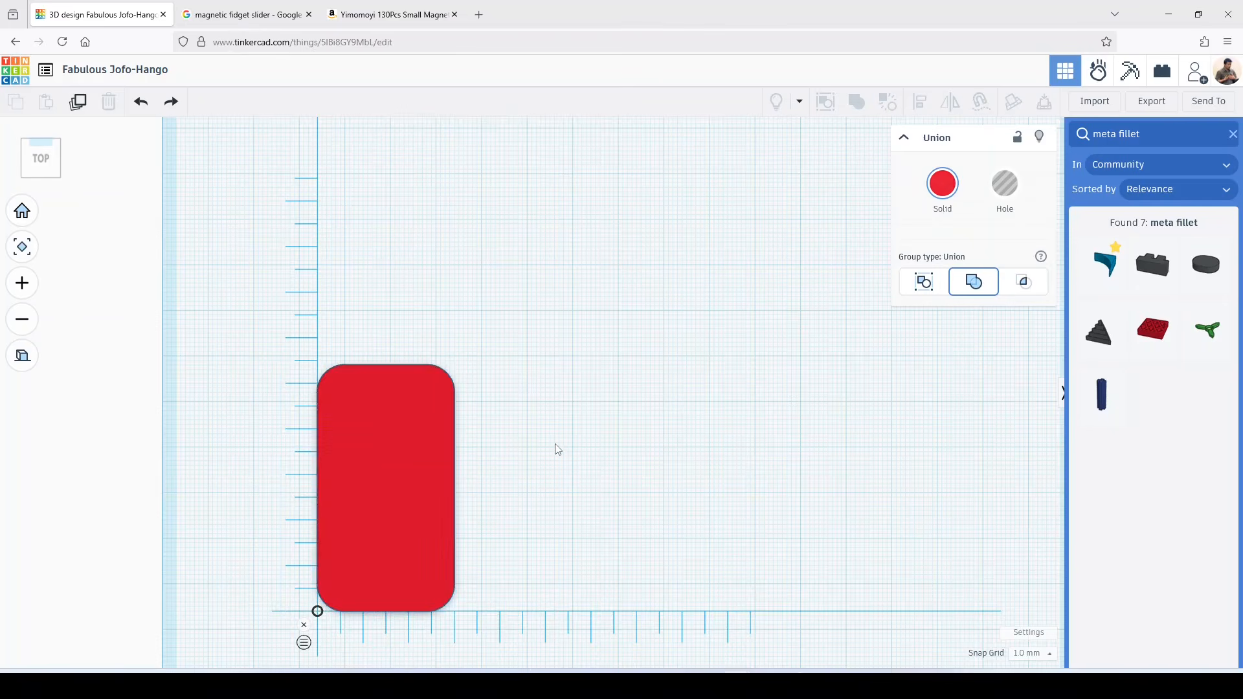
- Duplicate the rounded base and place the copy to its right, 40 mm from the ruler origin
left_click(422, 461)
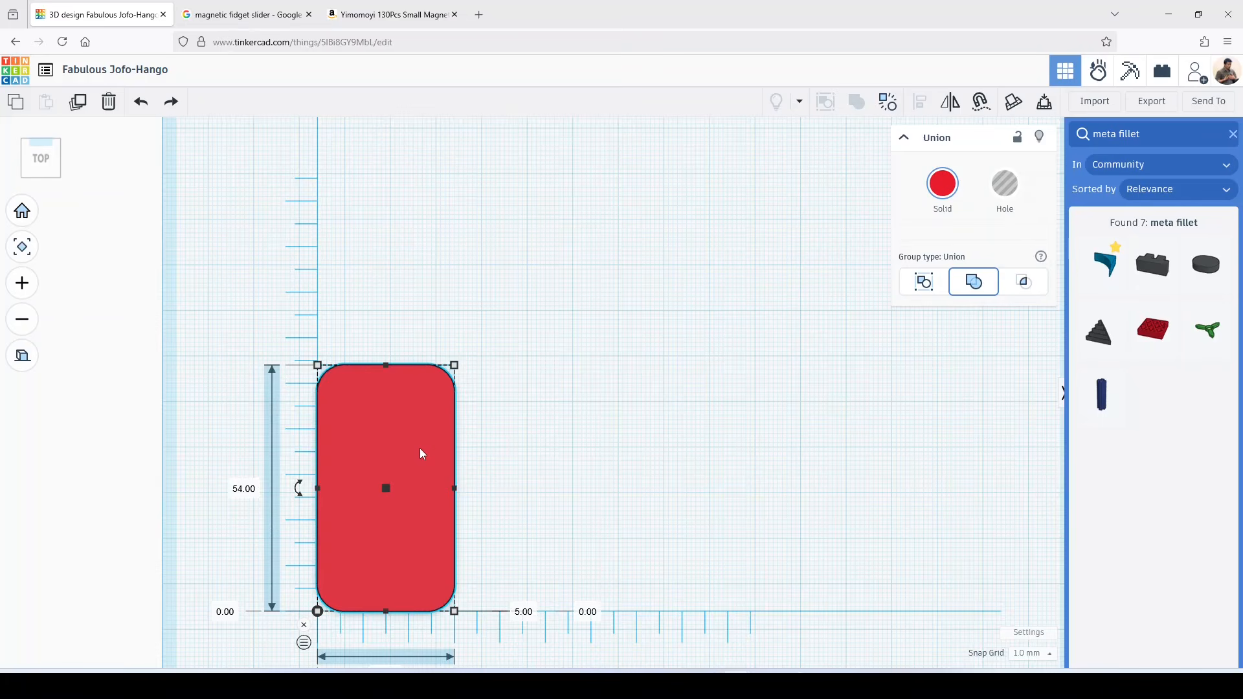
key("ctrl+d")
left_click_drag(424, 482, 603, 480)
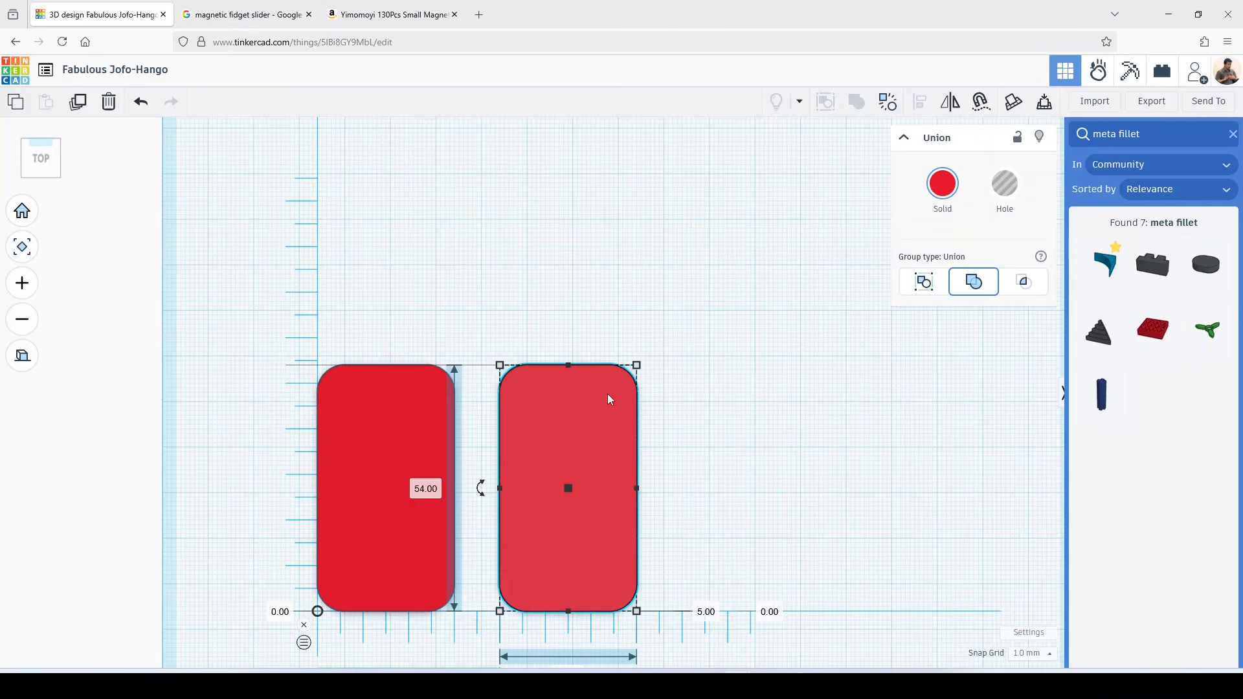
- Set the copied slab's length to 52 mm and its width to 28 mm
left_click(424, 495)
type("52")
key("Return")
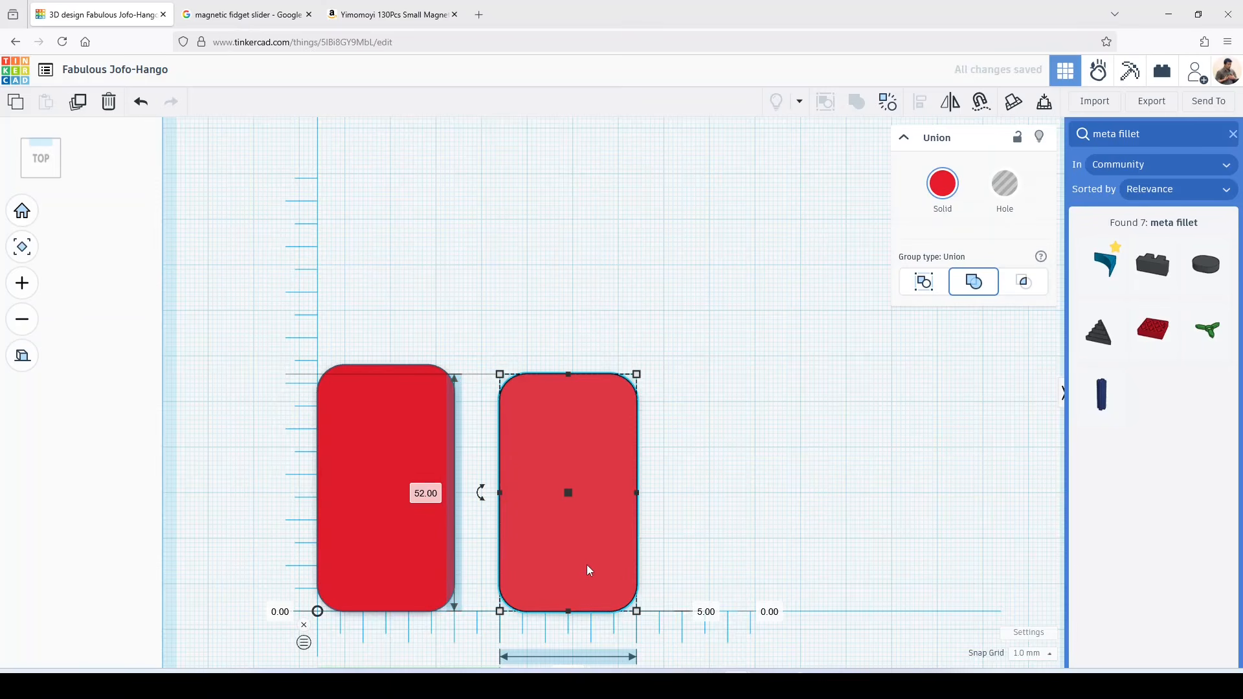
scroll(587, 558, "down", 2)
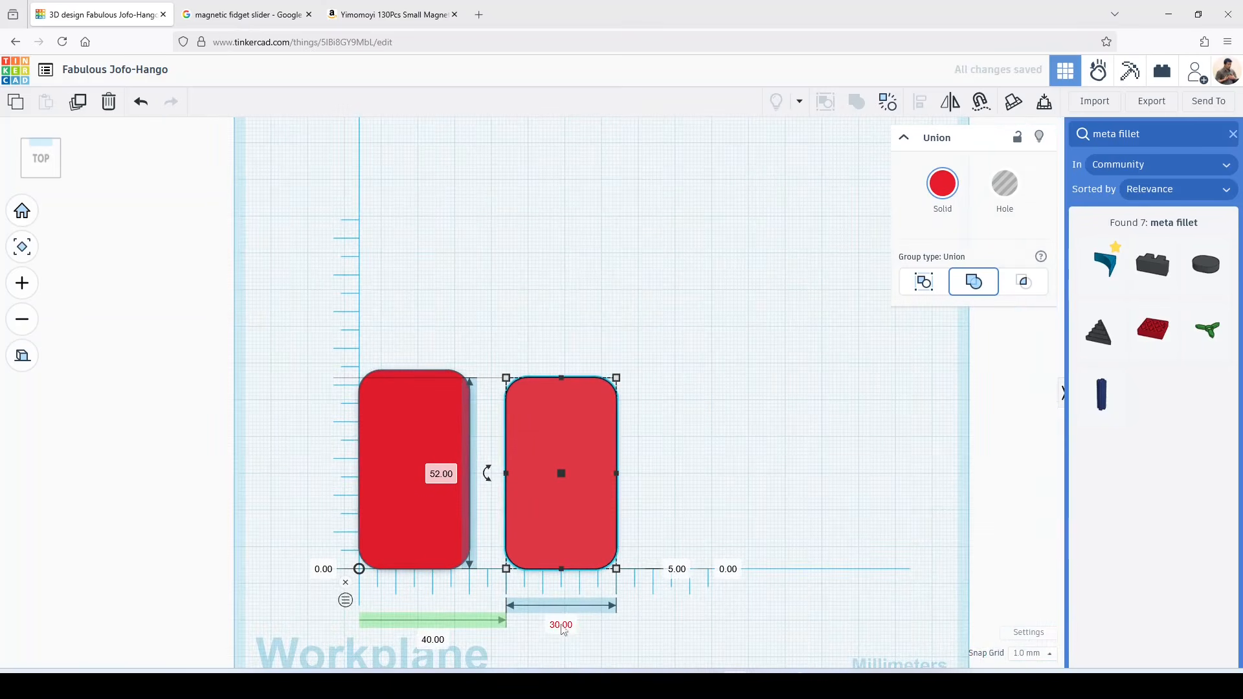
left_click(561, 627)
type("28")
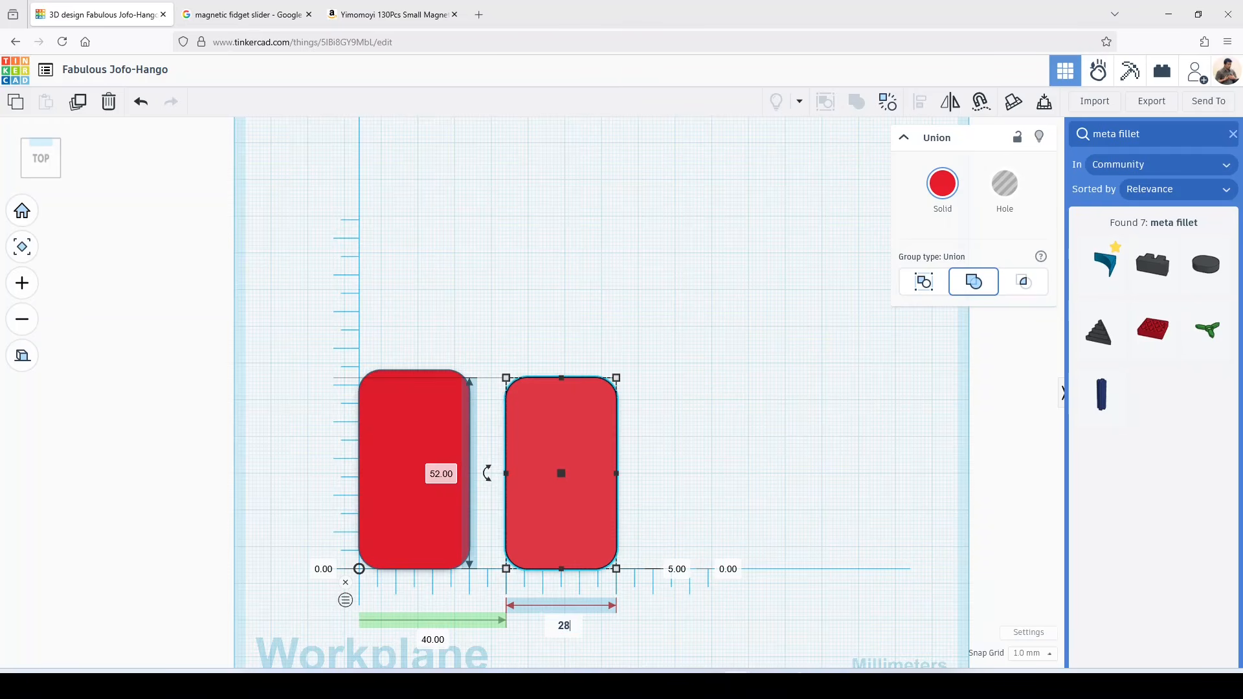
key("Return")
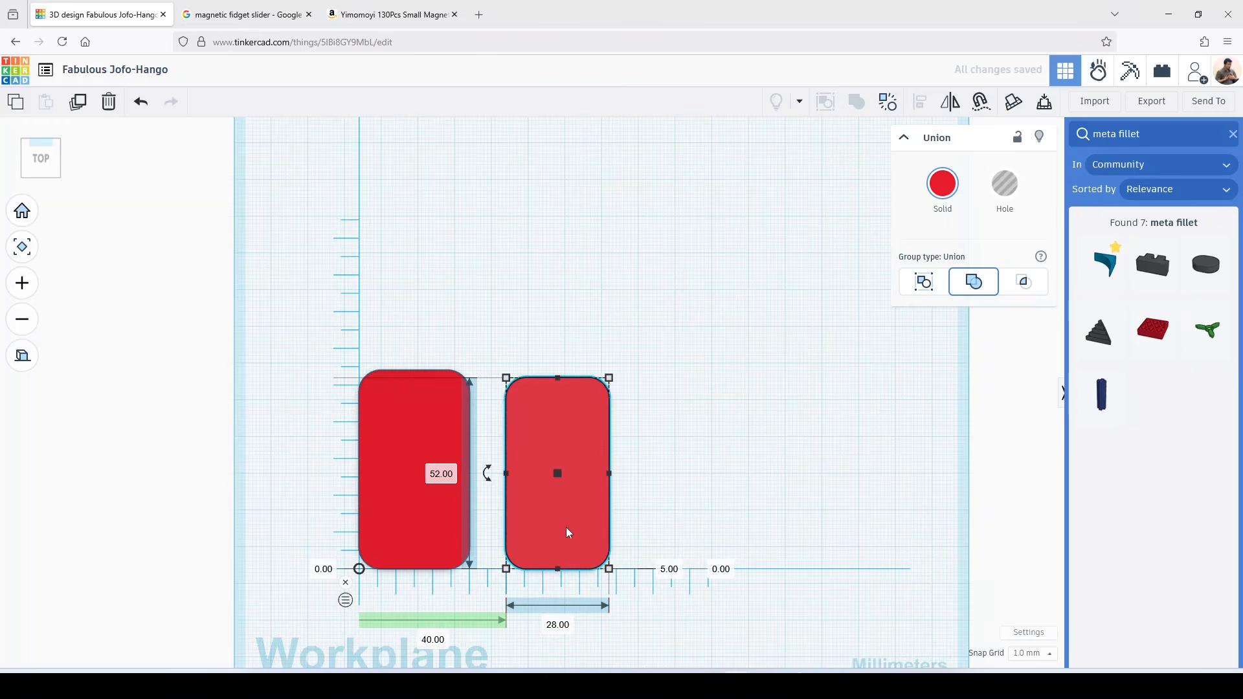
- Move the smaller slab to 52 mm across and 41 mm back from the ruler origin, and colour it blue
left_click_drag(562, 522, 609, 372)
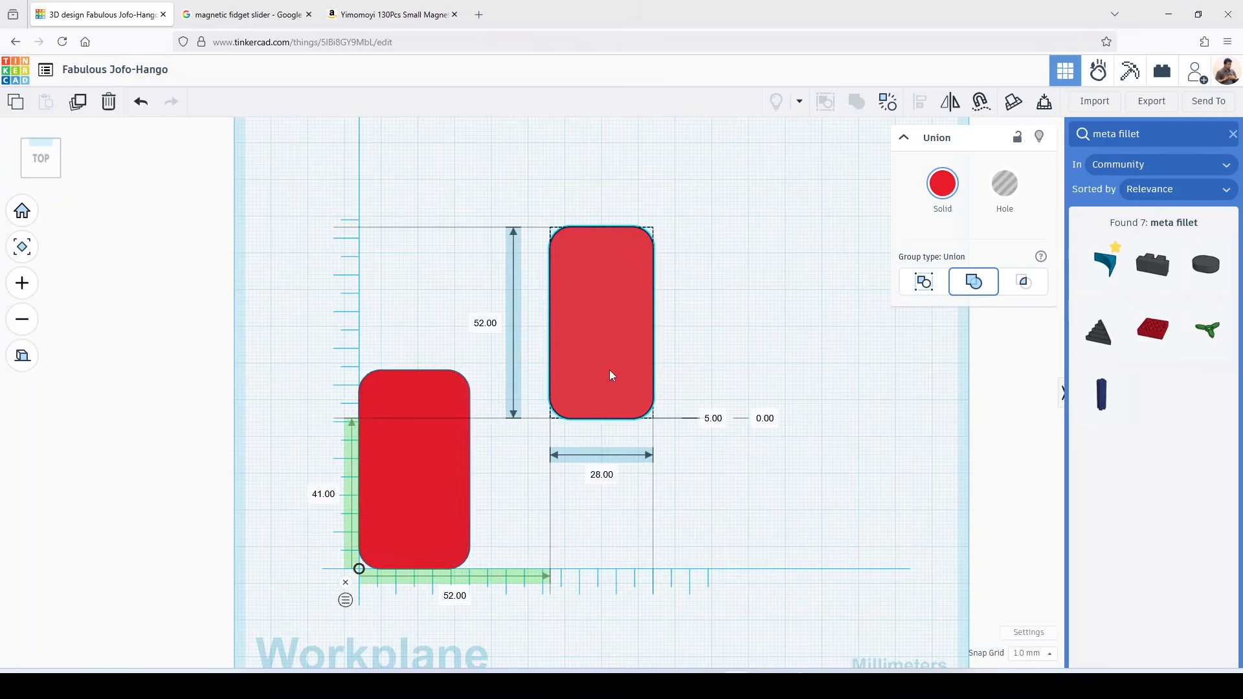
left_click(942, 194)
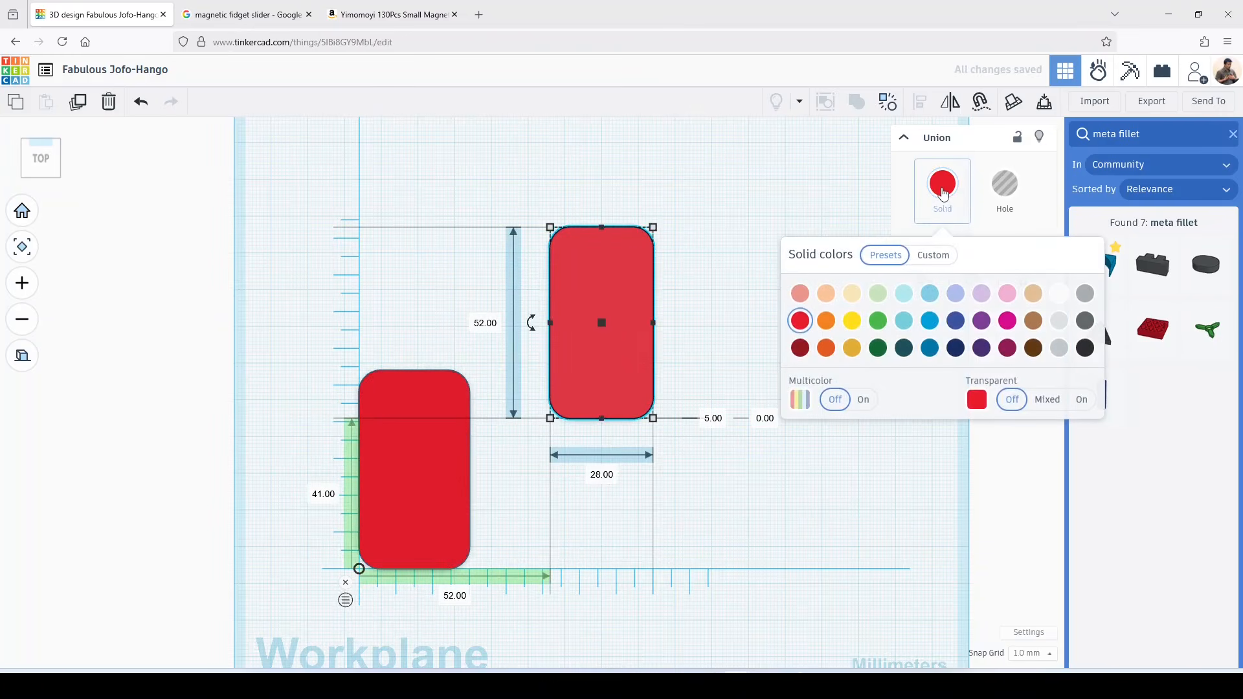
left_click(930, 322)
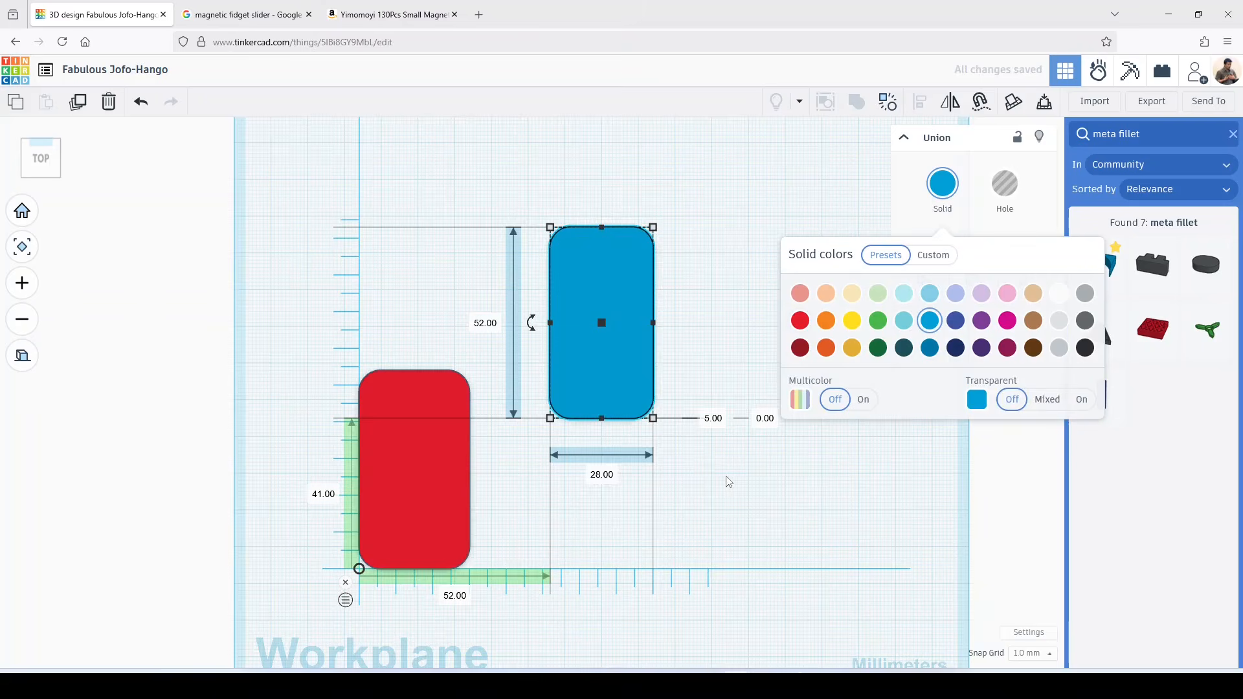
left_click(666, 416)
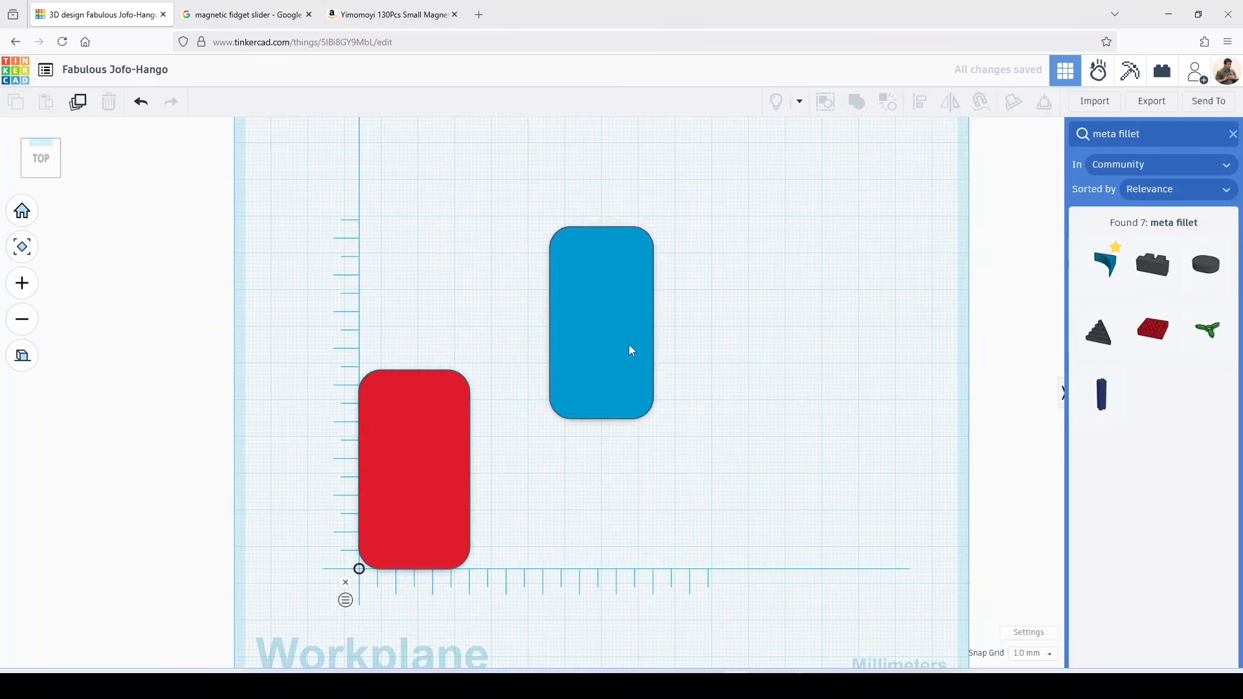
- Move the blue slab to 44 mm across and 64 mm back, and place a duplicate of it to its right
left_click_drag(631, 349, 602, 267)
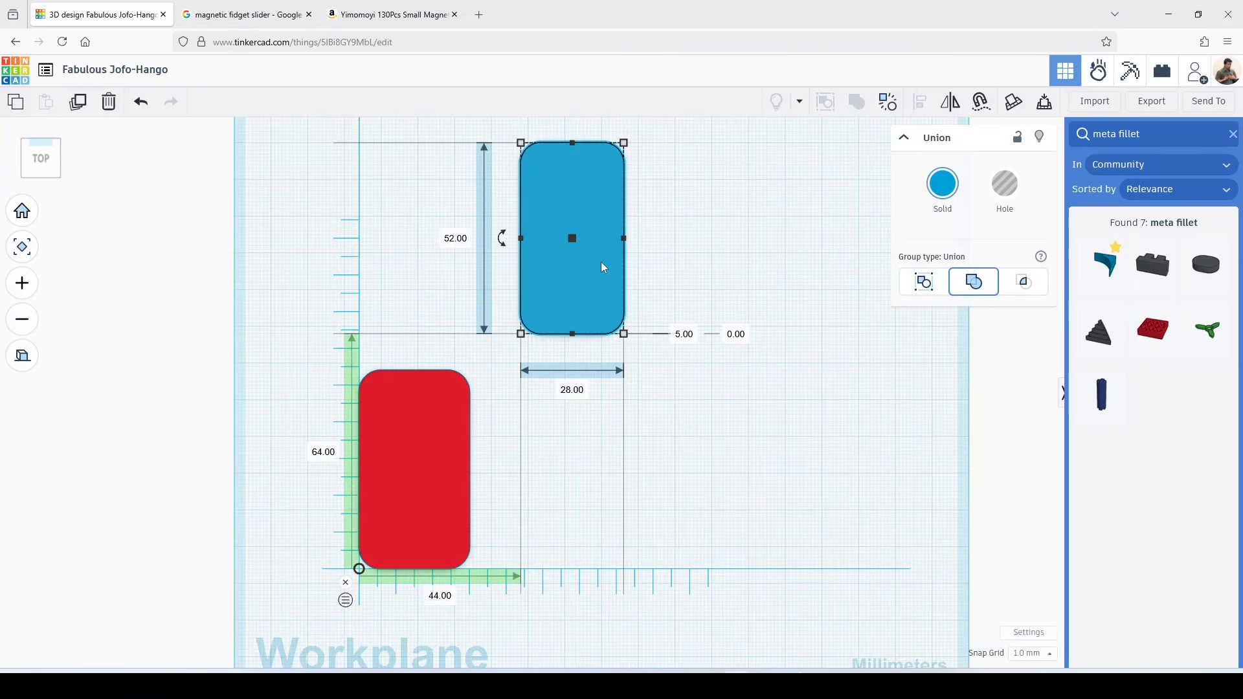
key("ctrl+d")
left_click_drag(593, 274, 732, 272)
left_click(713, 440)
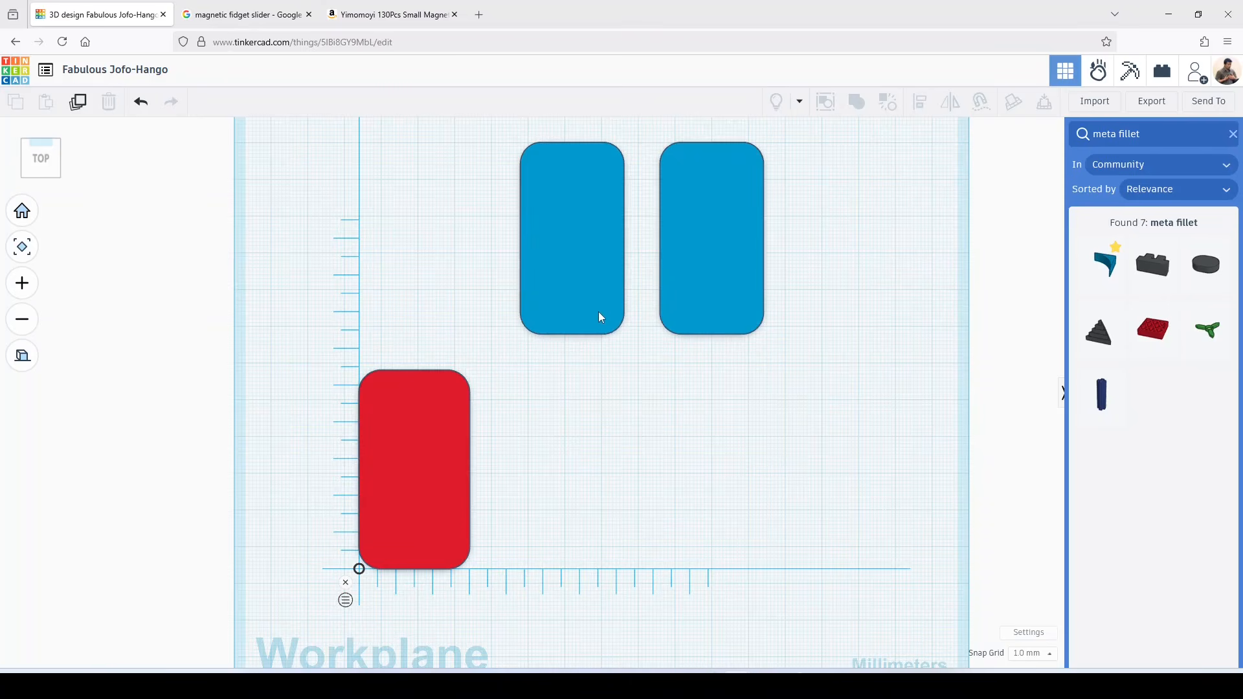
- Open the note on the workplane to read the magnet size and layer thicknesses
left_click(442, 479)
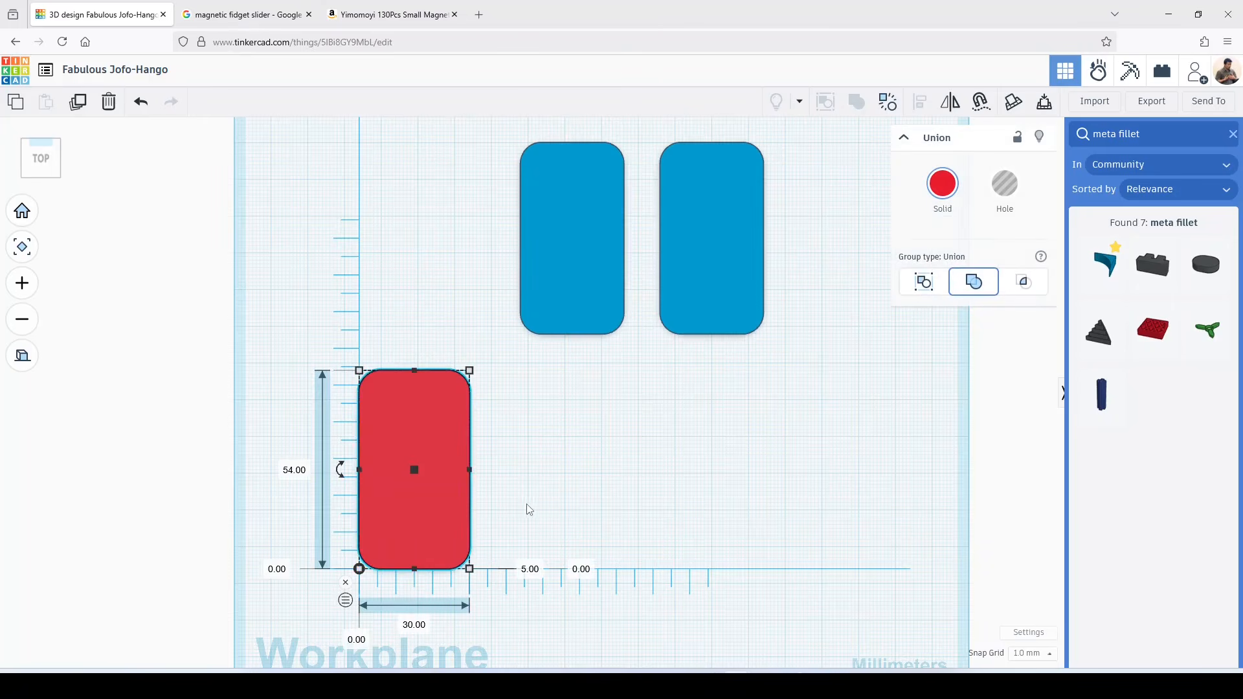
right_click_drag(529, 503, 527, 389)
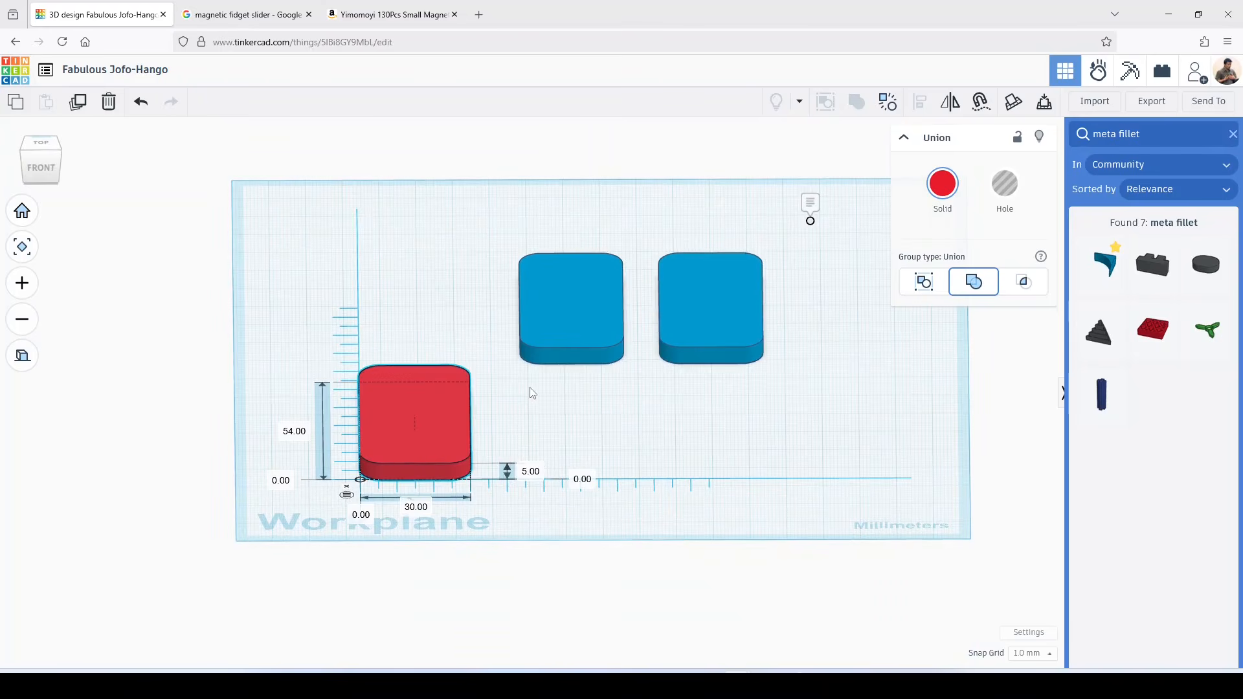
left_click(805, 203)
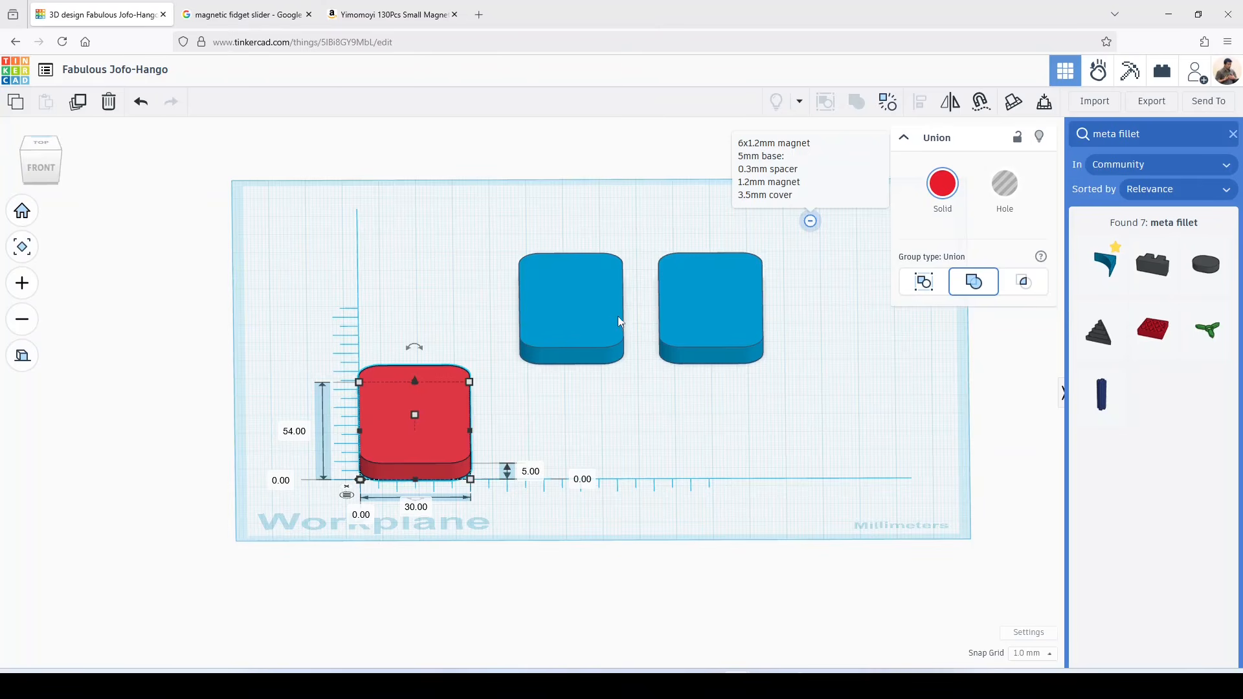
left_click(704, 422)
- Set the height of the left blue slab to 3.5 mm
left_click(591, 339)
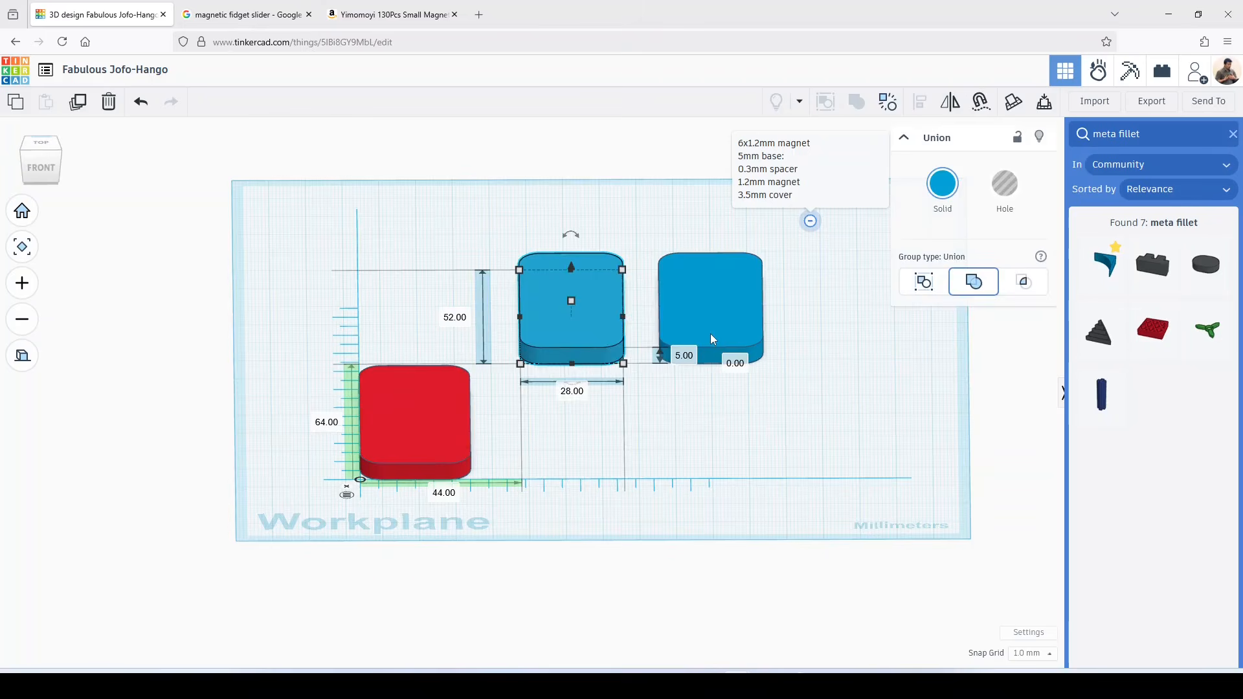
left_click(710, 333)
left_click(562, 328)
left_click(715, 317)
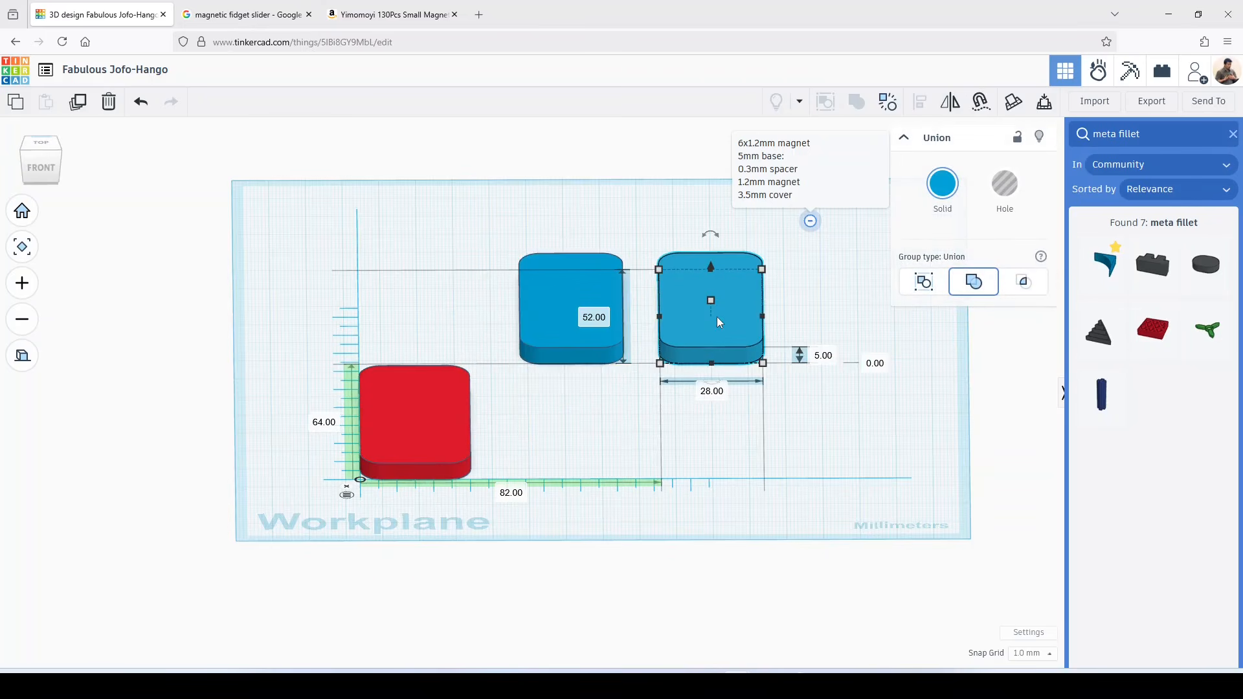
left_click(585, 338)
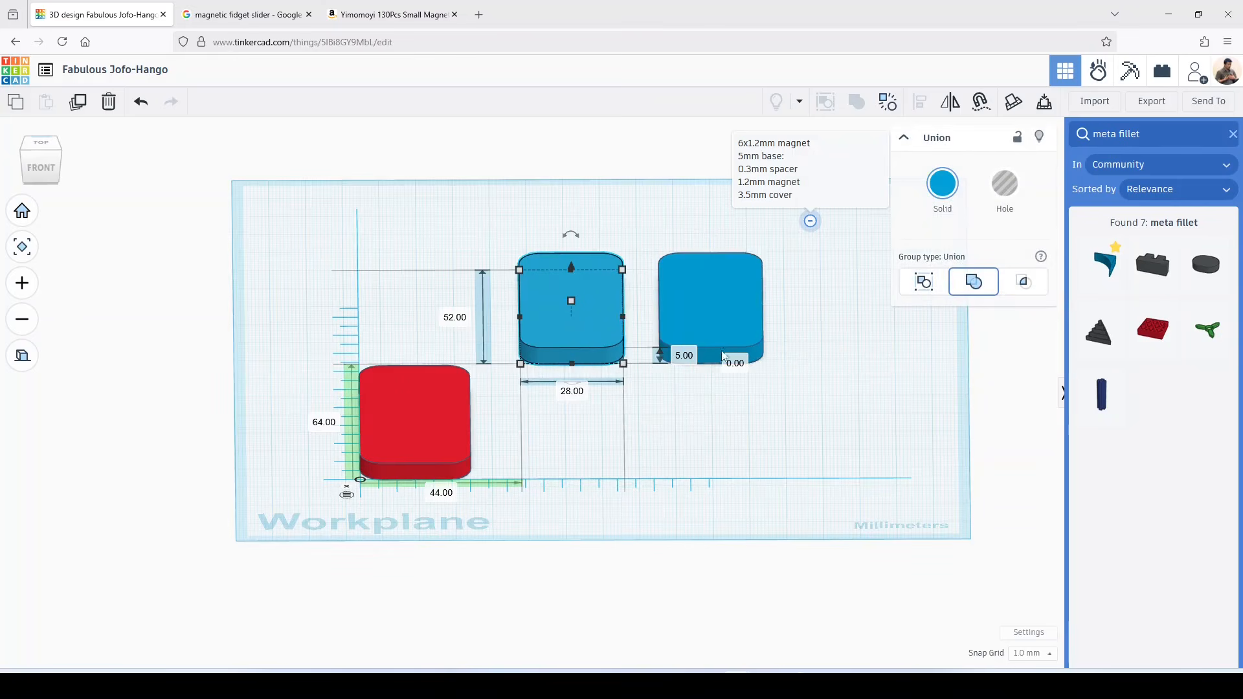
left_click(686, 356)
type("3.5")
key("Return")
- Set the right blue slab's height to 3.5 mm to match the left one
left_click(737, 304)
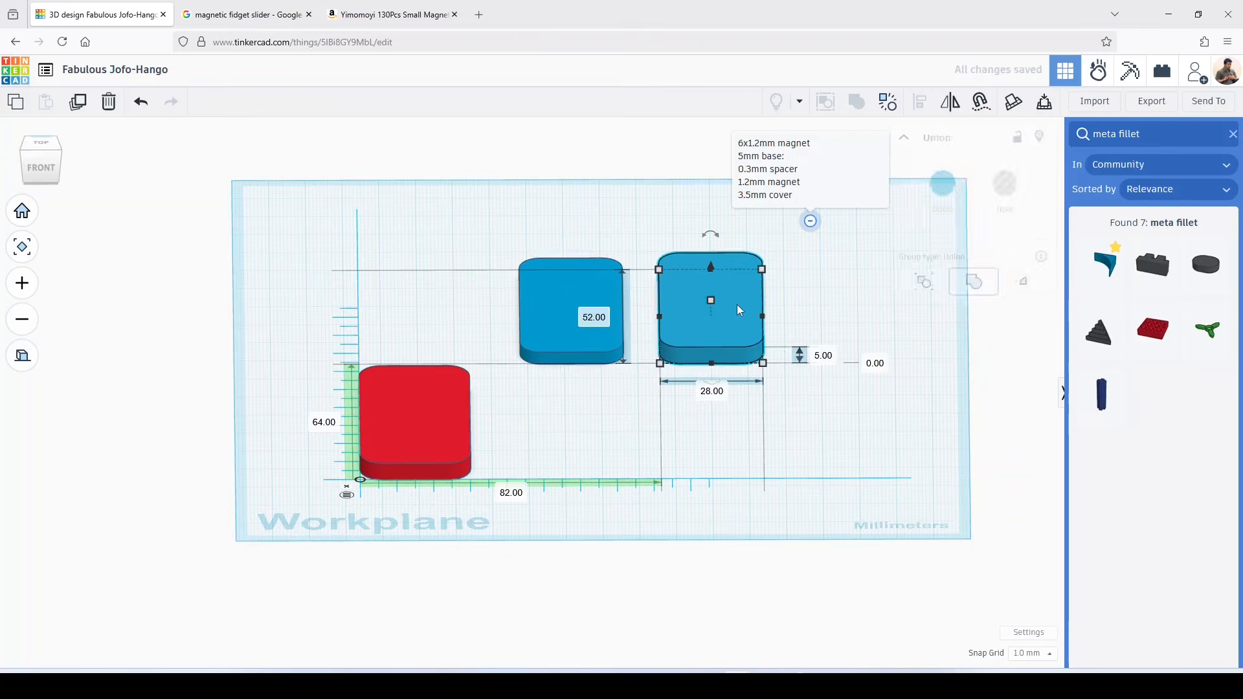
left_click(829, 357)
type("3.5")
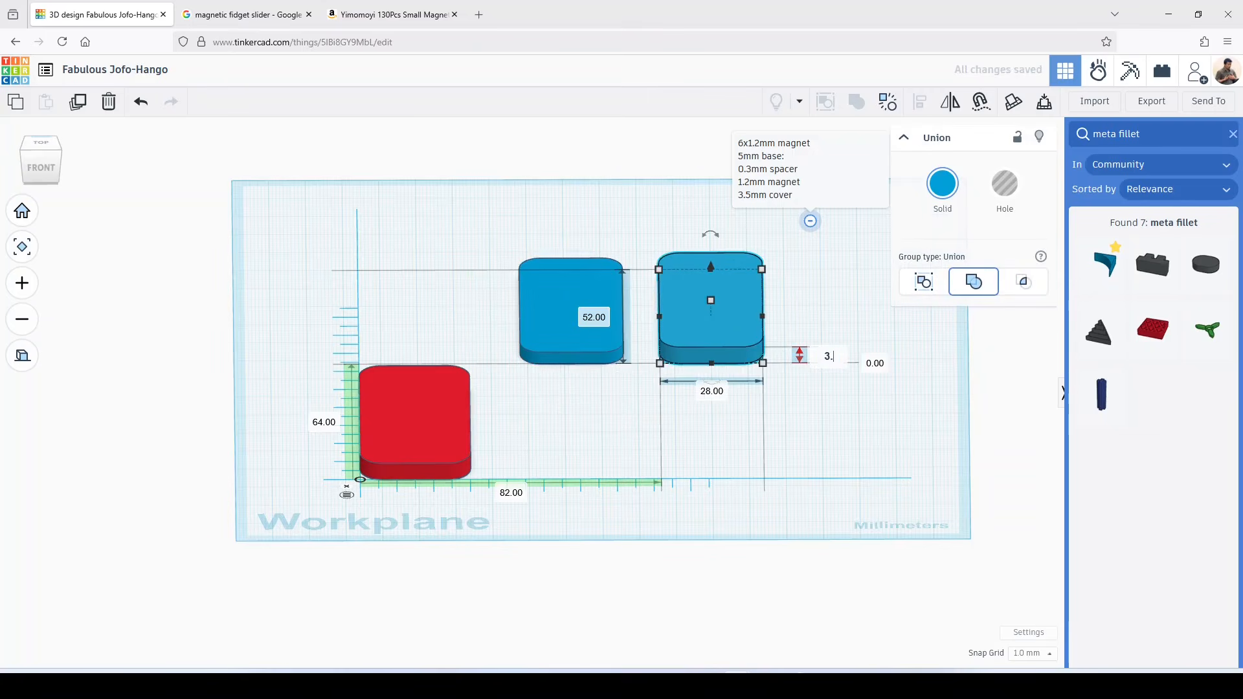
key("Return")
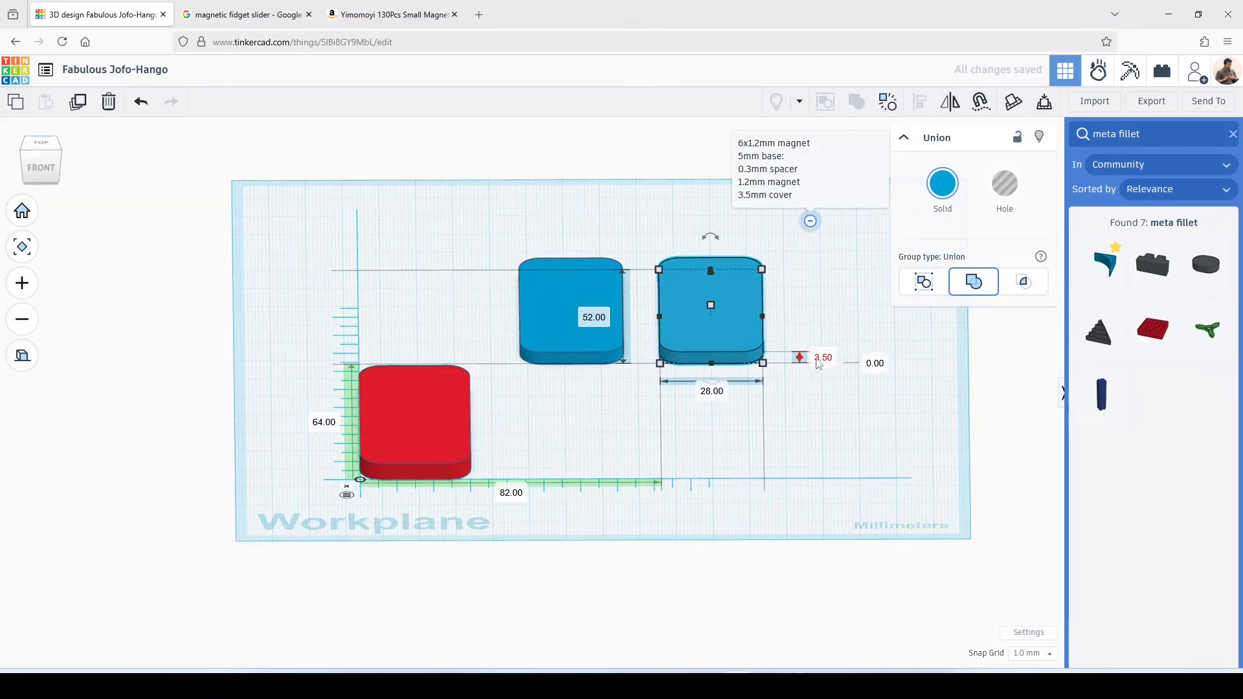
left_click(806, 424)
left_click(579, 316)
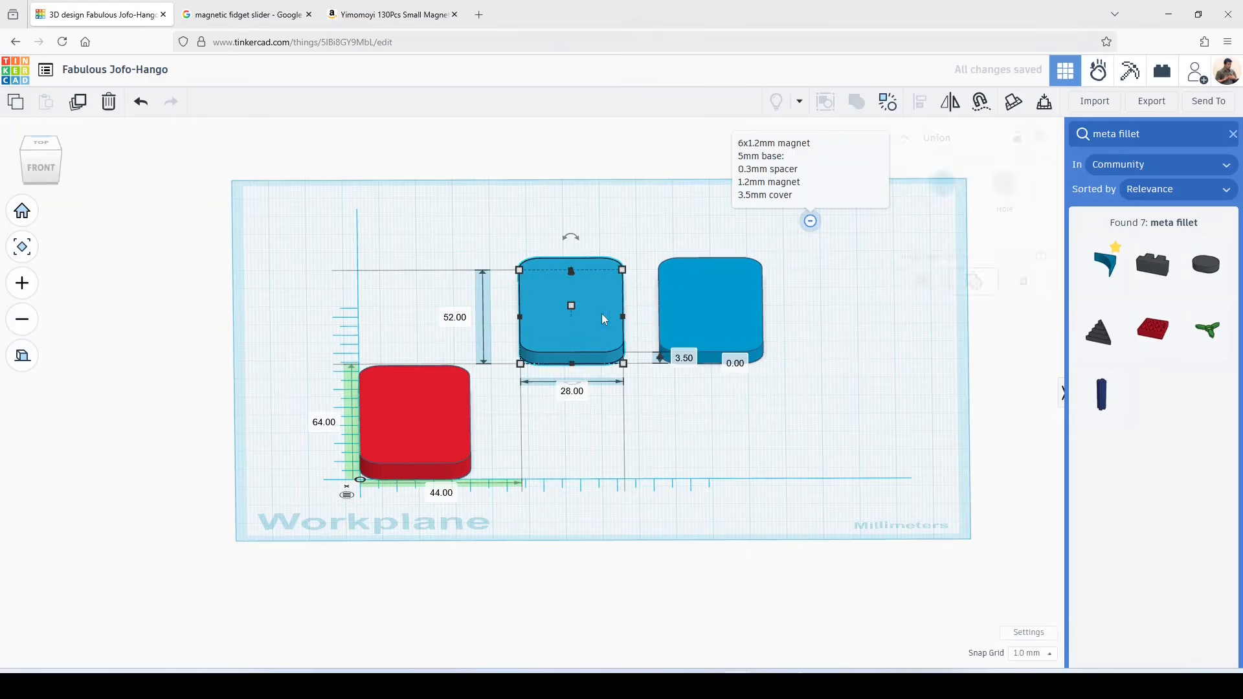
left_click(691, 314)
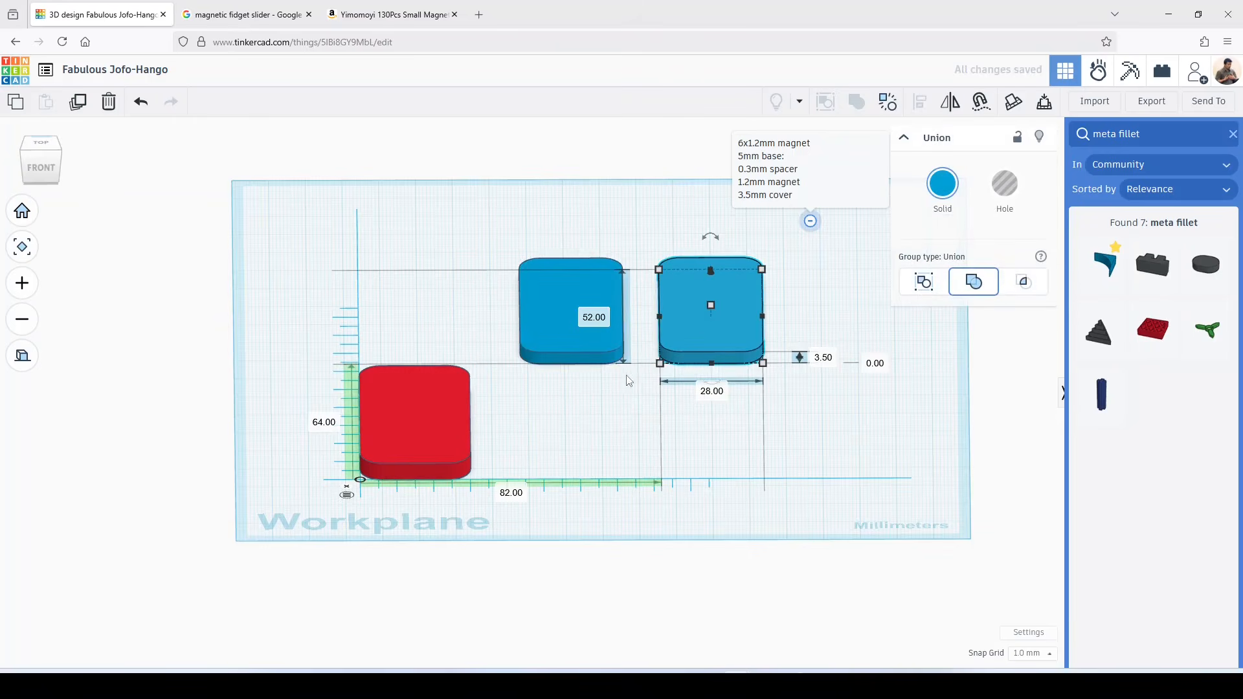
left_click(835, 438)
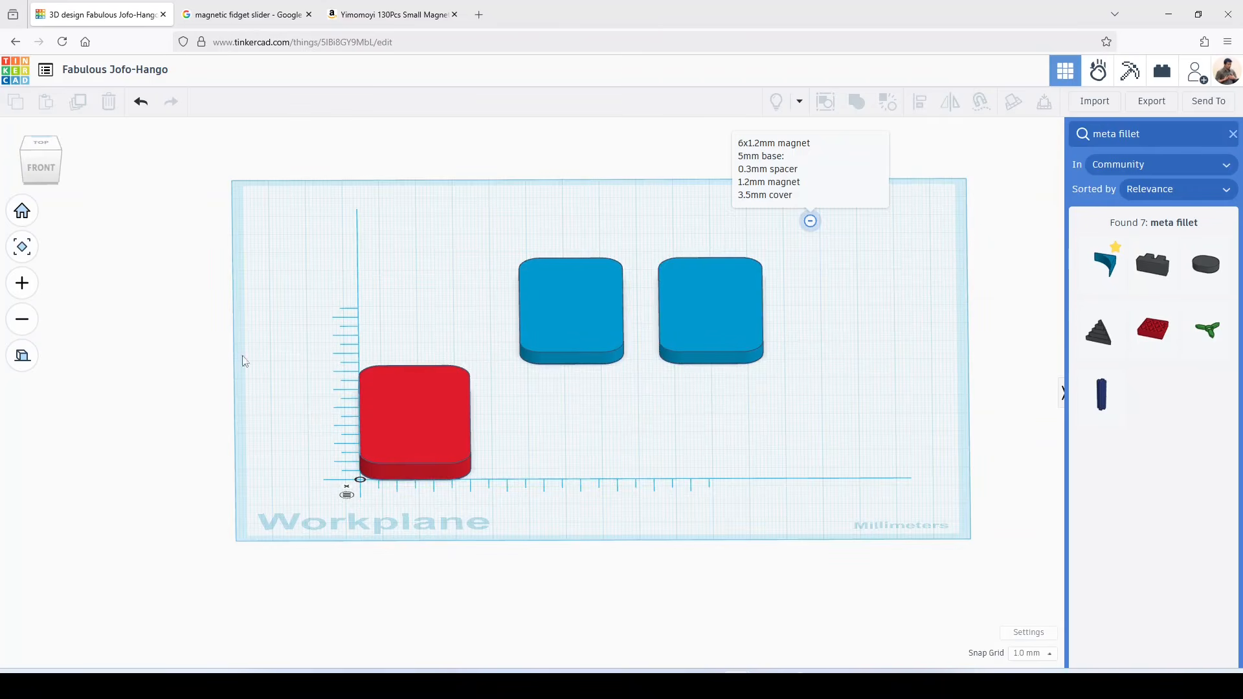
- Move the left blue slab over the red base and raise it 9 mm above the workplane
left_click(44, 146)
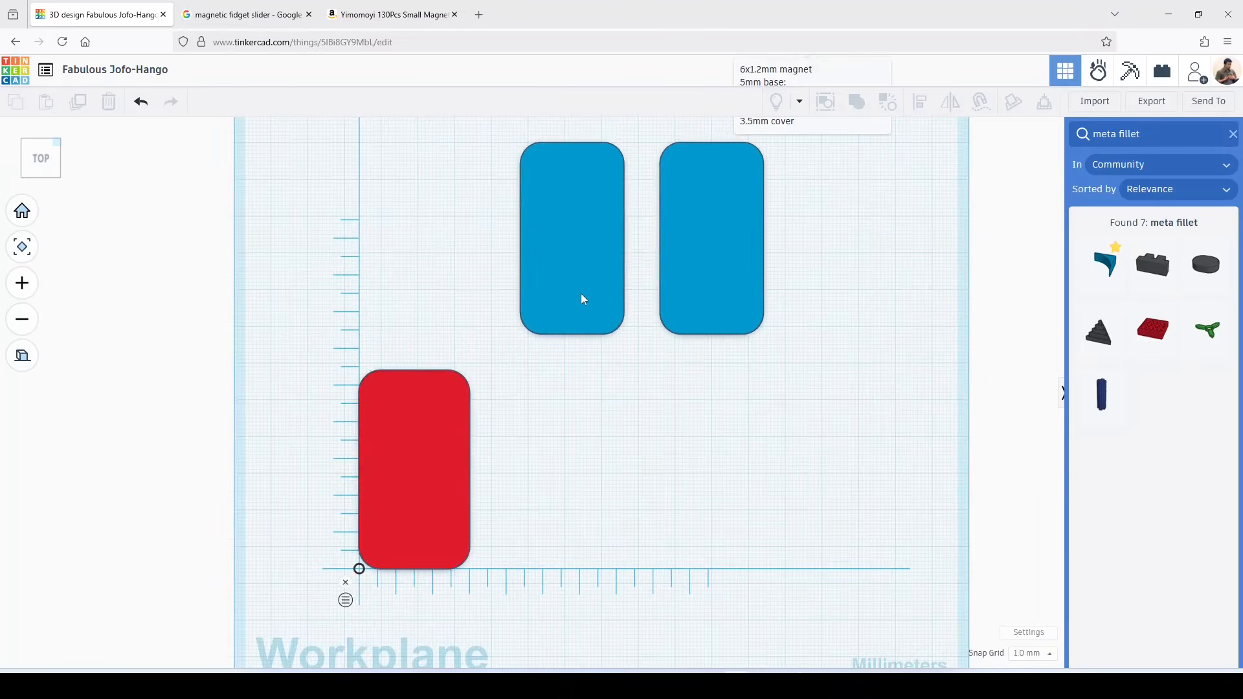
left_click_drag(581, 293, 429, 493)
right_click_drag(575, 467, 485, 354)
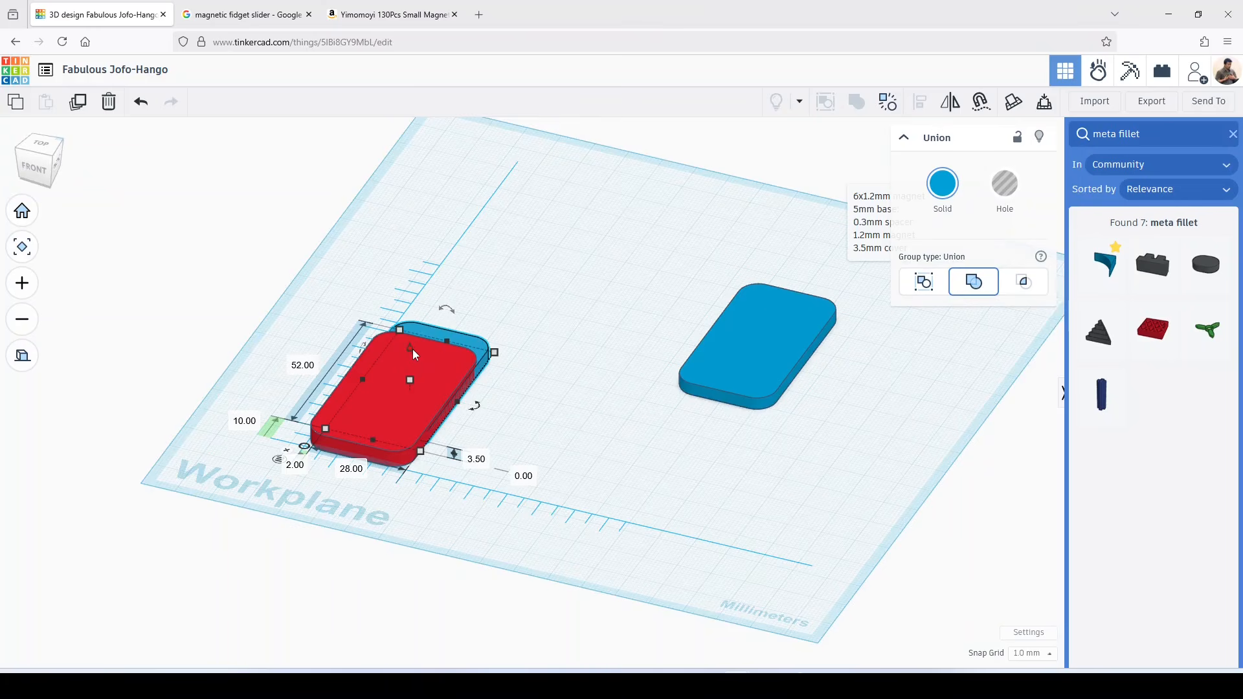
left_click_drag(415, 354, 413, 316)
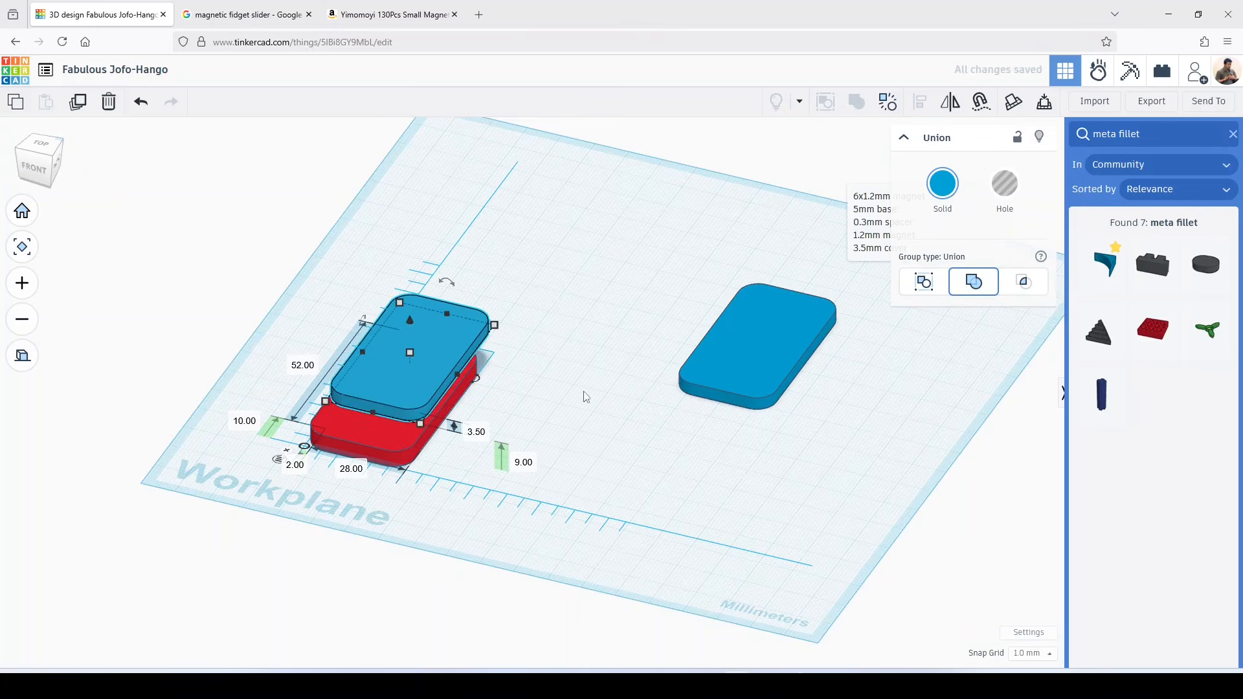
right_click_drag(579, 369, 650, 391)
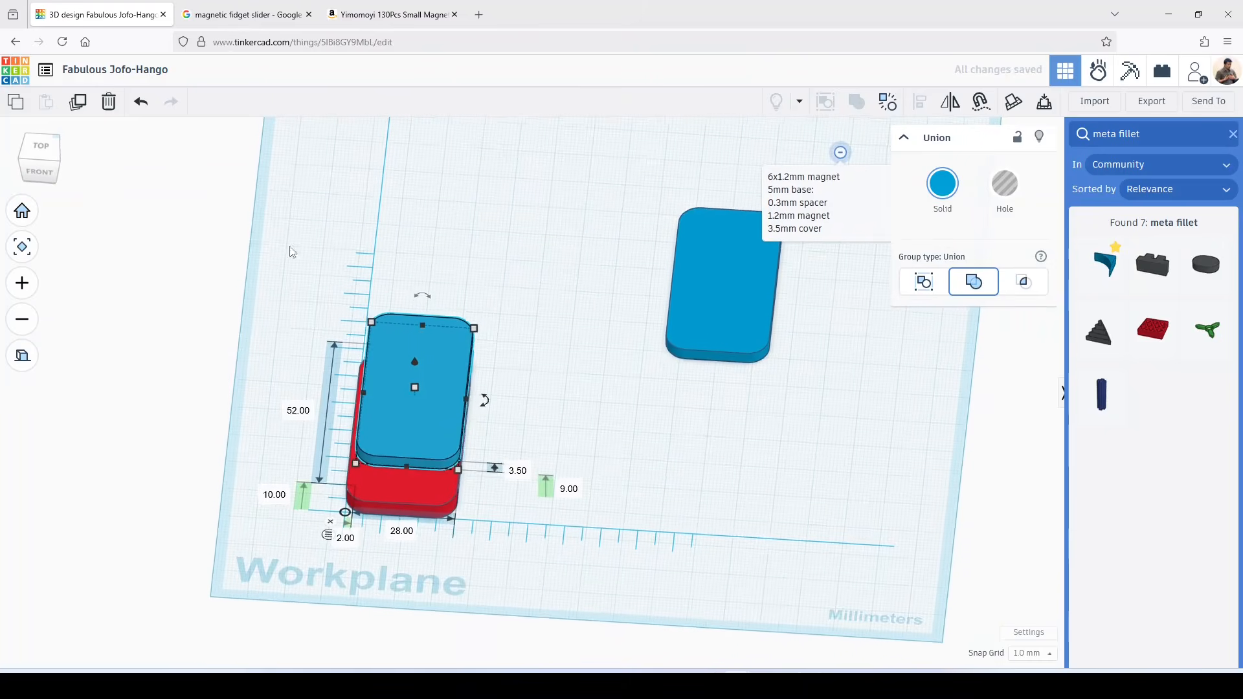
- Centre the raised blue slab over the red base, 1 mm across and 1 mm back from the ruler origin
left_click(41, 148)
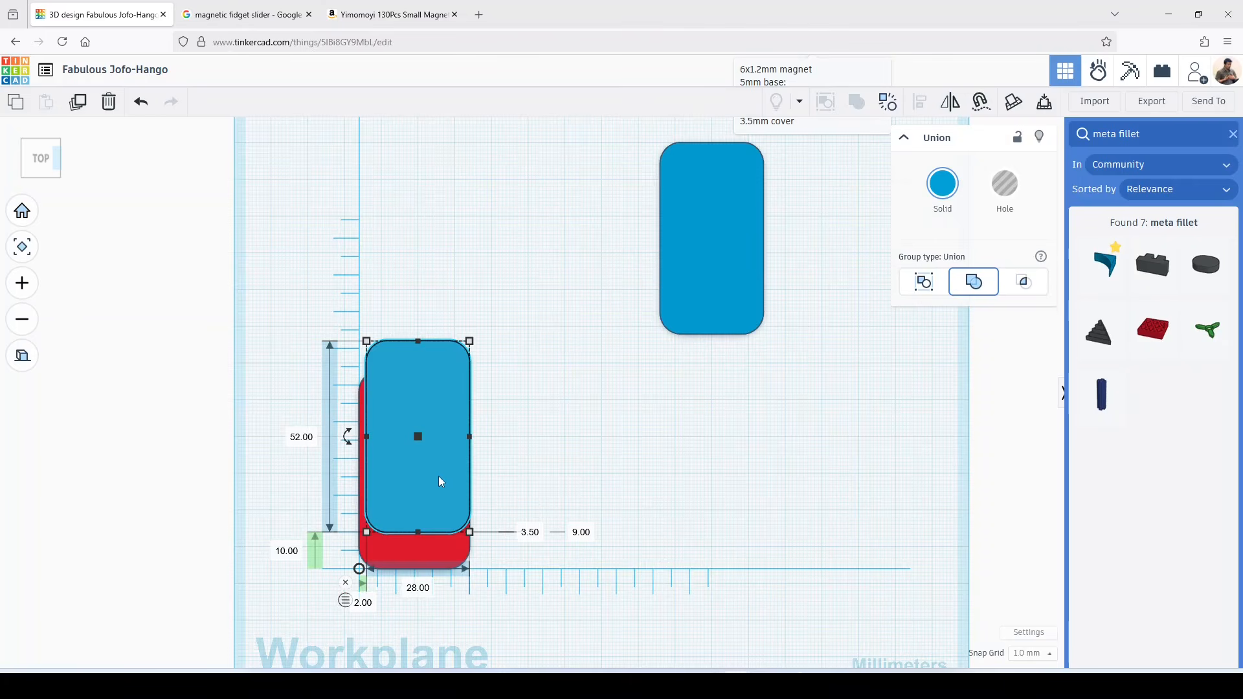
left_click_drag(439, 482, 425, 514)
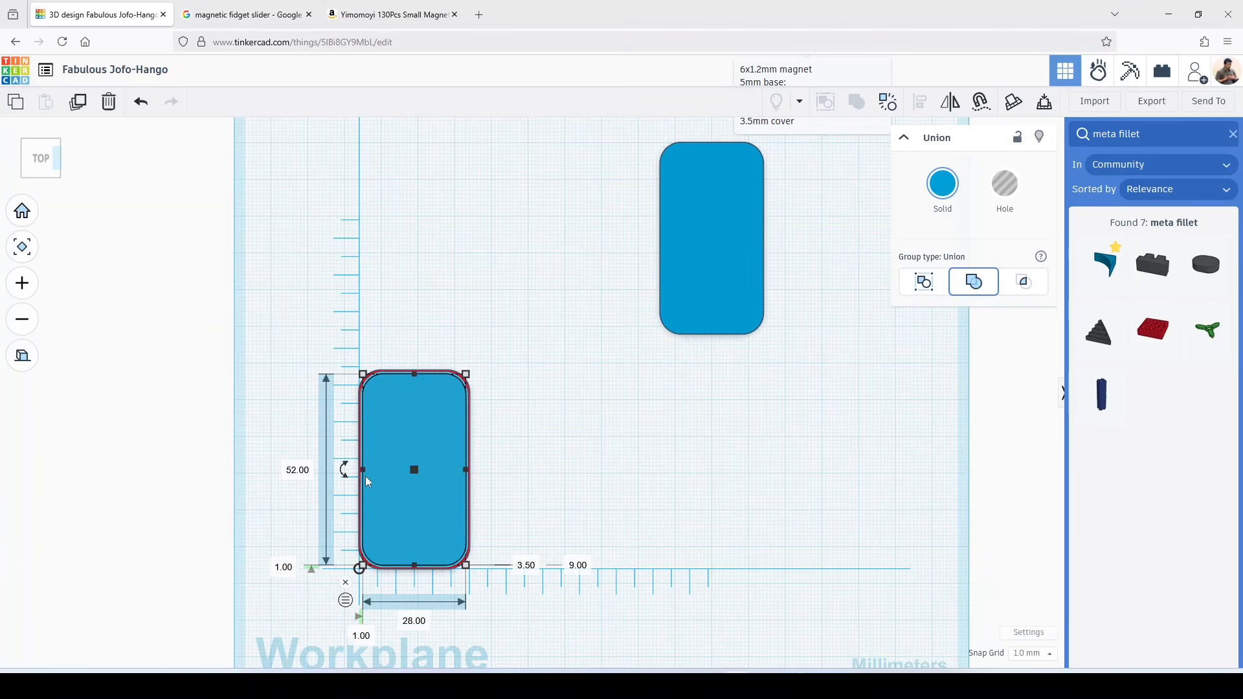
left_click(523, 469)
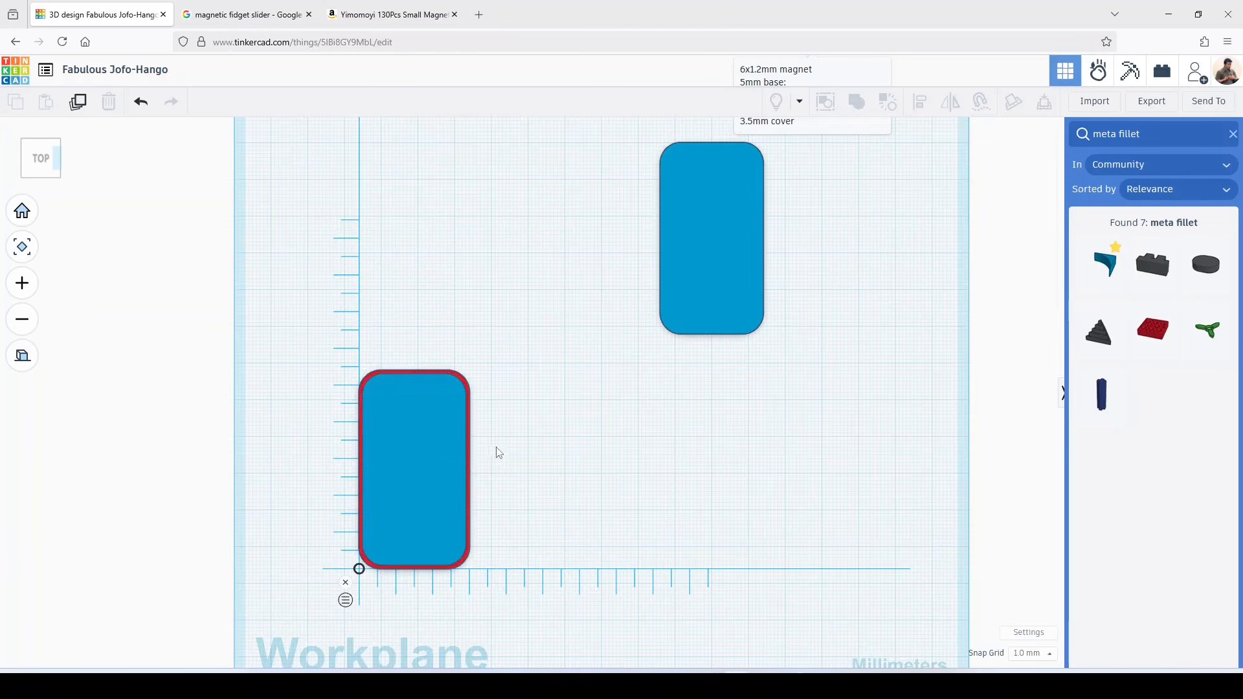
- Turn the raised slab into a hole and set its elevation to 1.5 mm so it sinks into the red base
right_click_drag(530, 499, 550, 355)
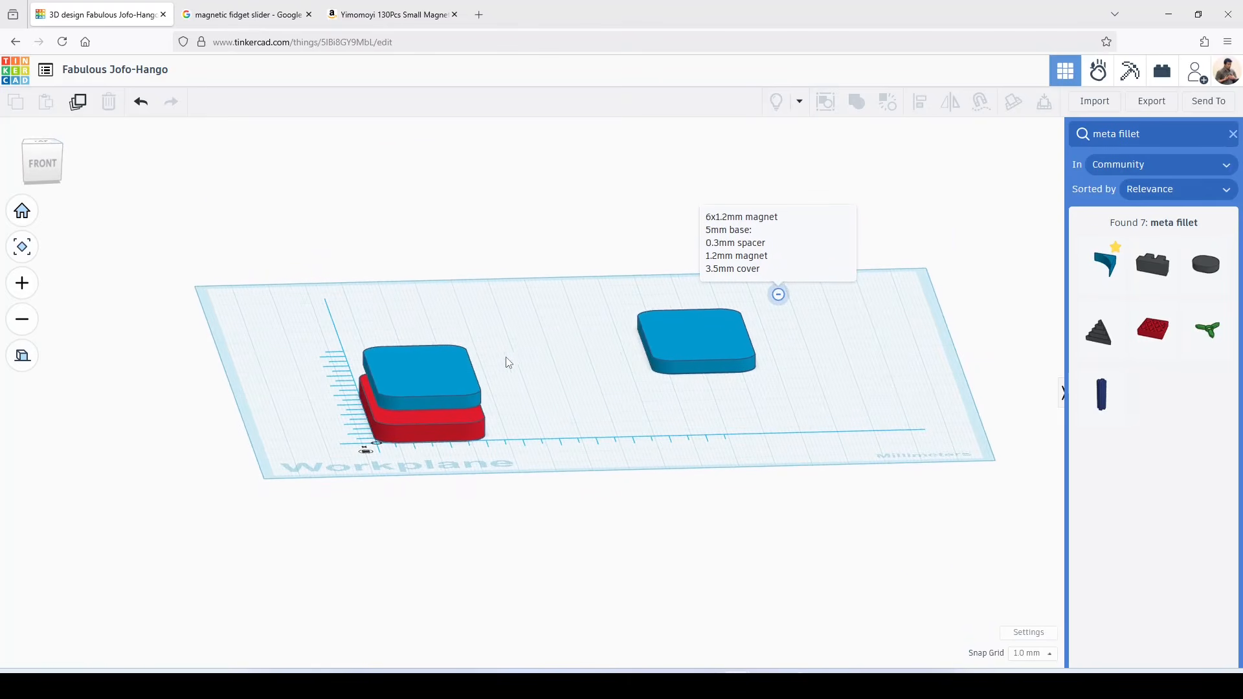
left_click(444, 382)
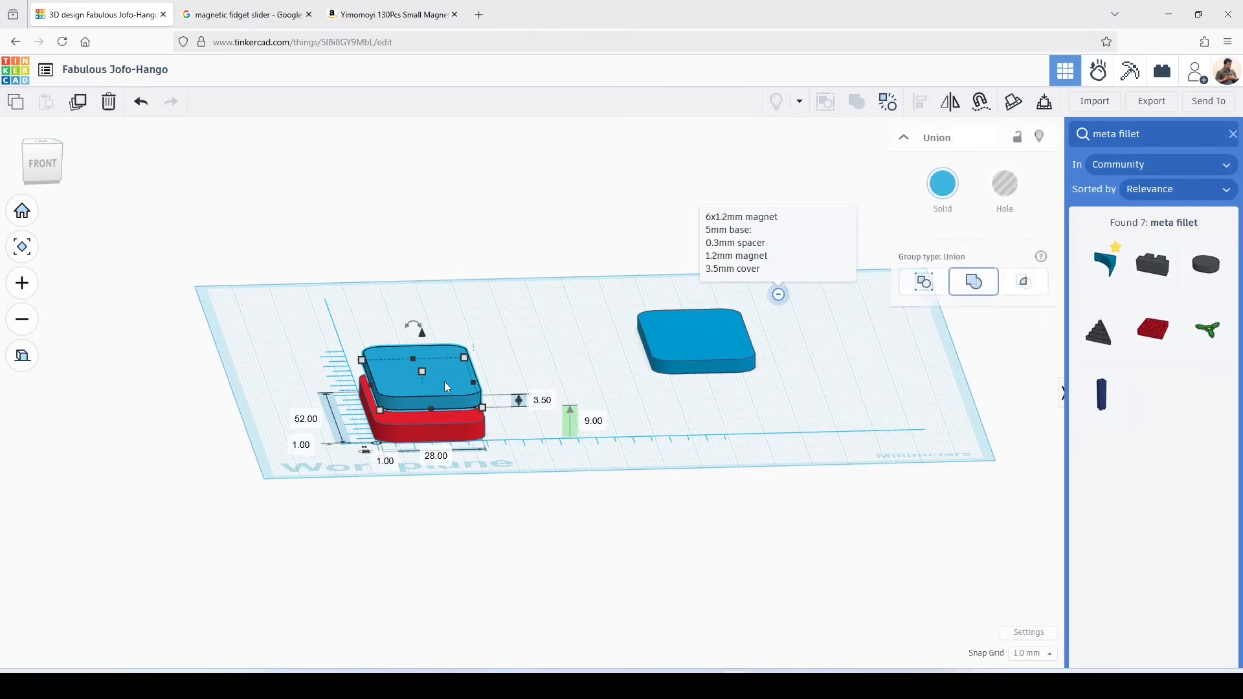
left_click(1004, 183)
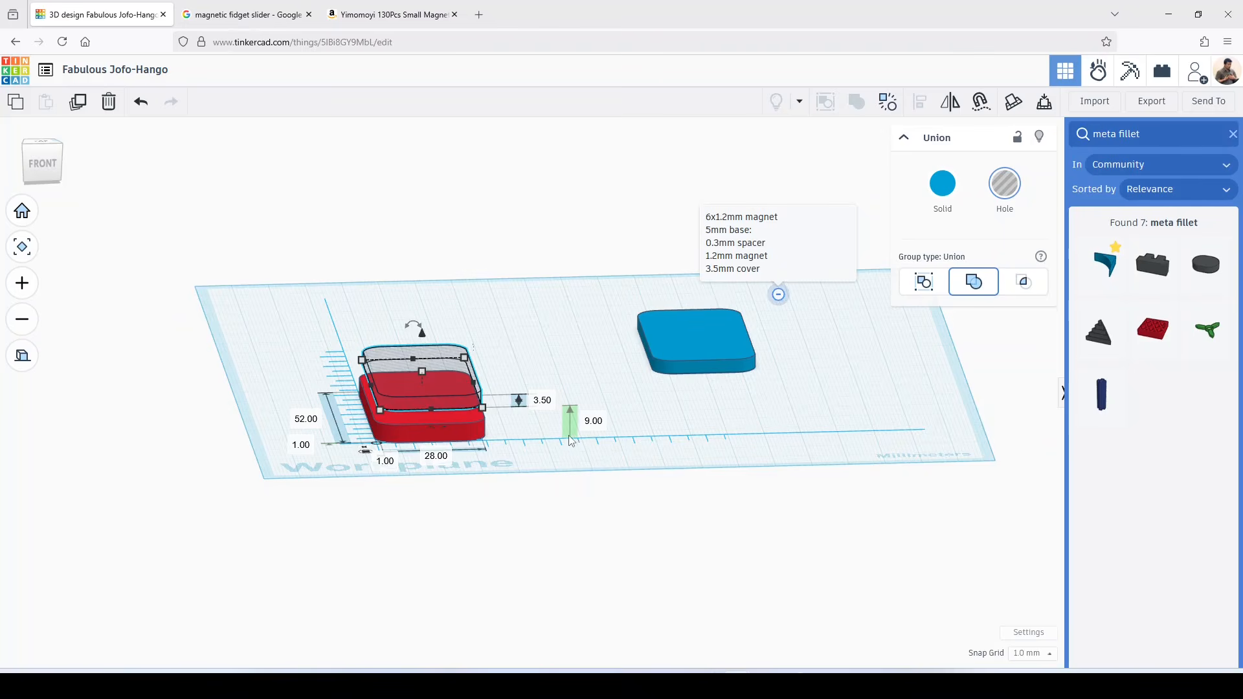
left_click(593, 422)
type("1.5")
key("Return")
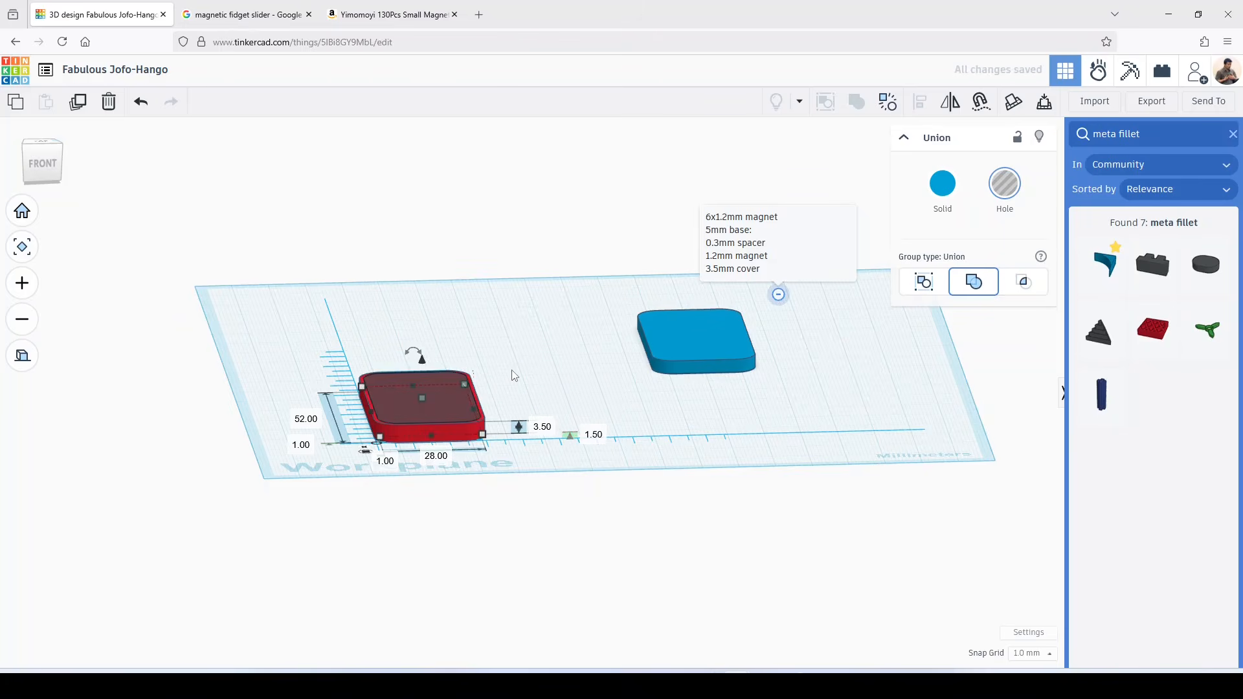
- Union the slab-shaped hole with the red base to cut the recess, and check the resulting tray
right_click_drag(513, 367, 495, 471)
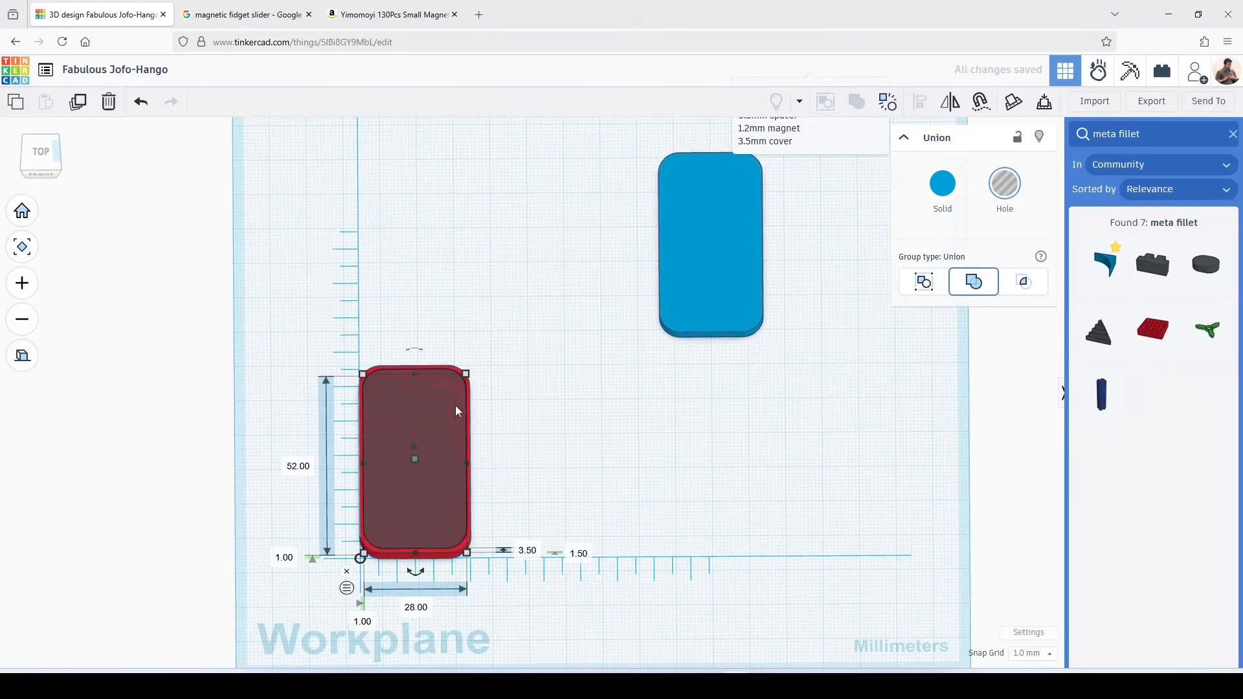
scroll(446, 397, "up", 4)
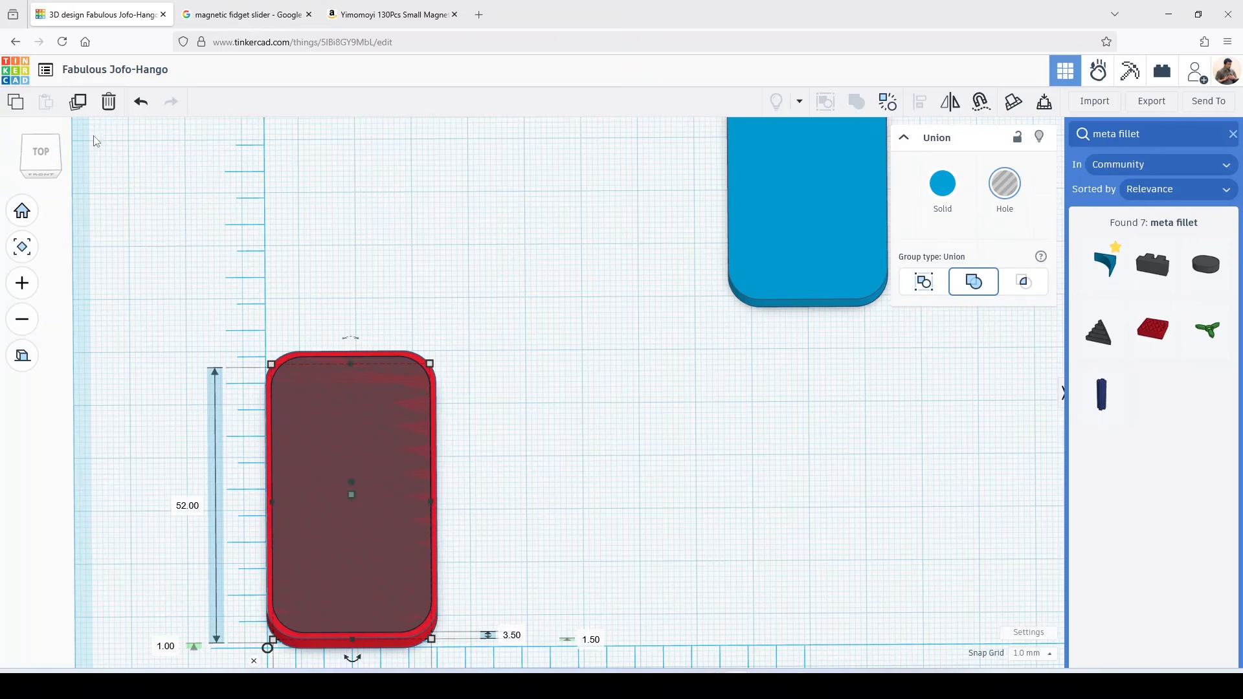
left_click(41, 153)
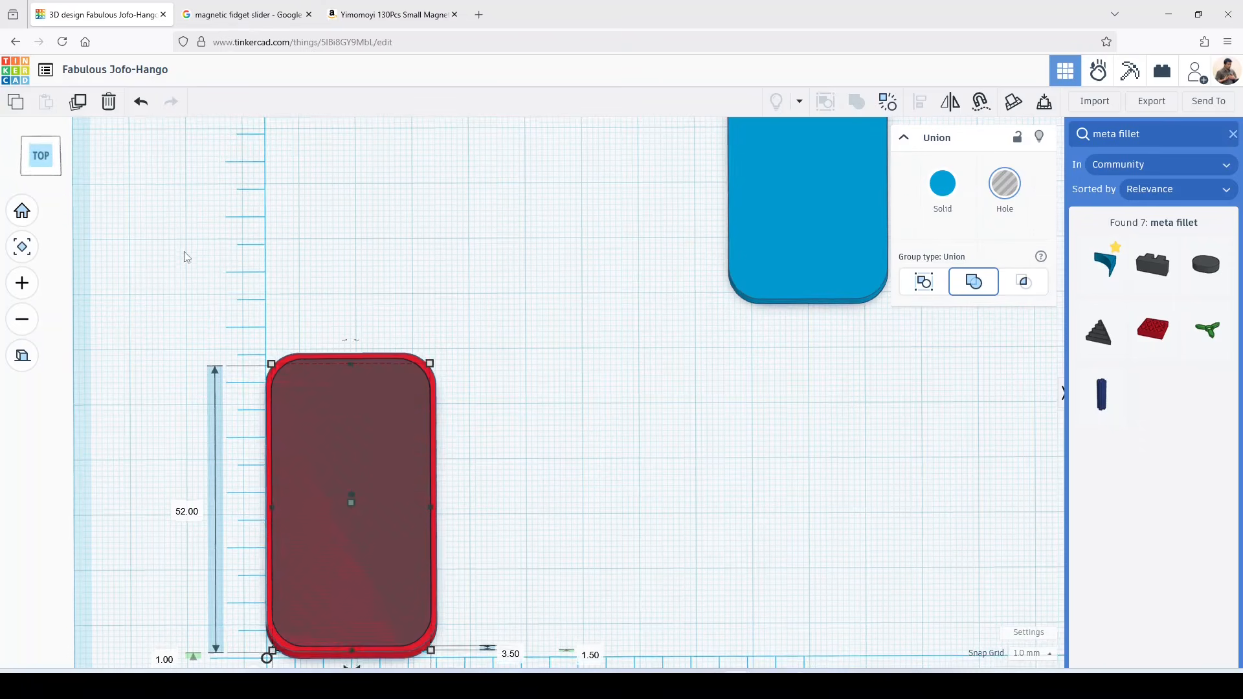
left_click(221, 337)
left_click_drag(224, 327, 445, 670)
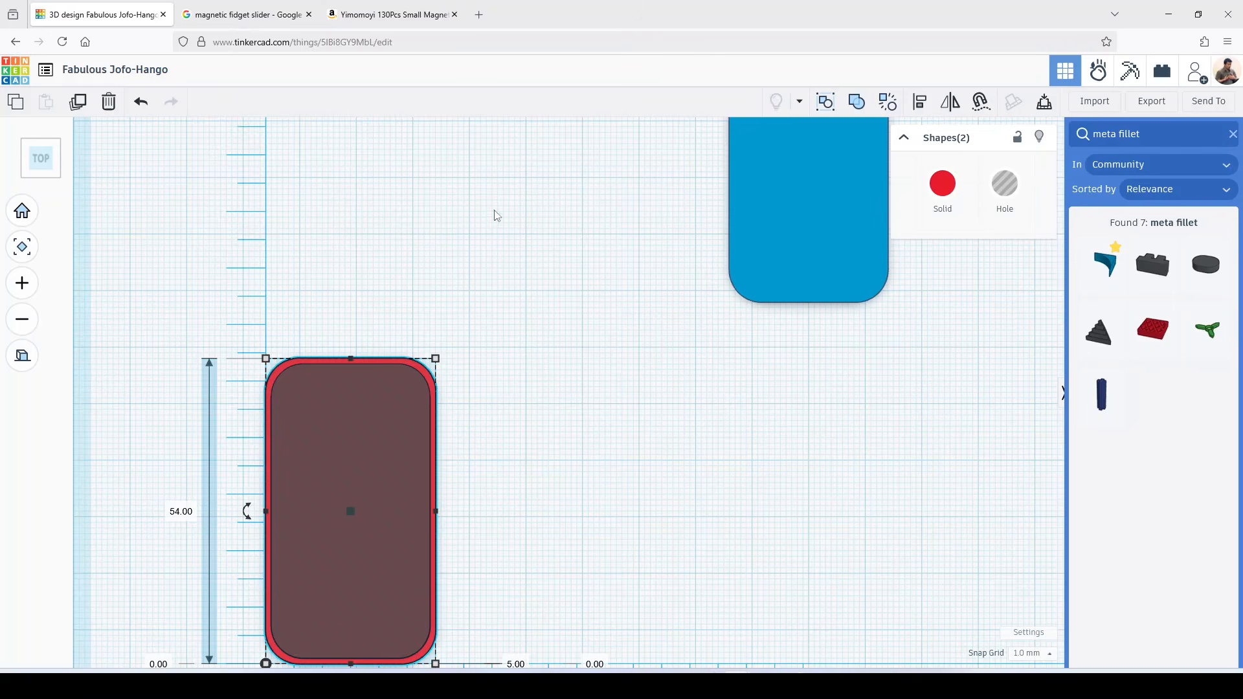
left_click(858, 104)
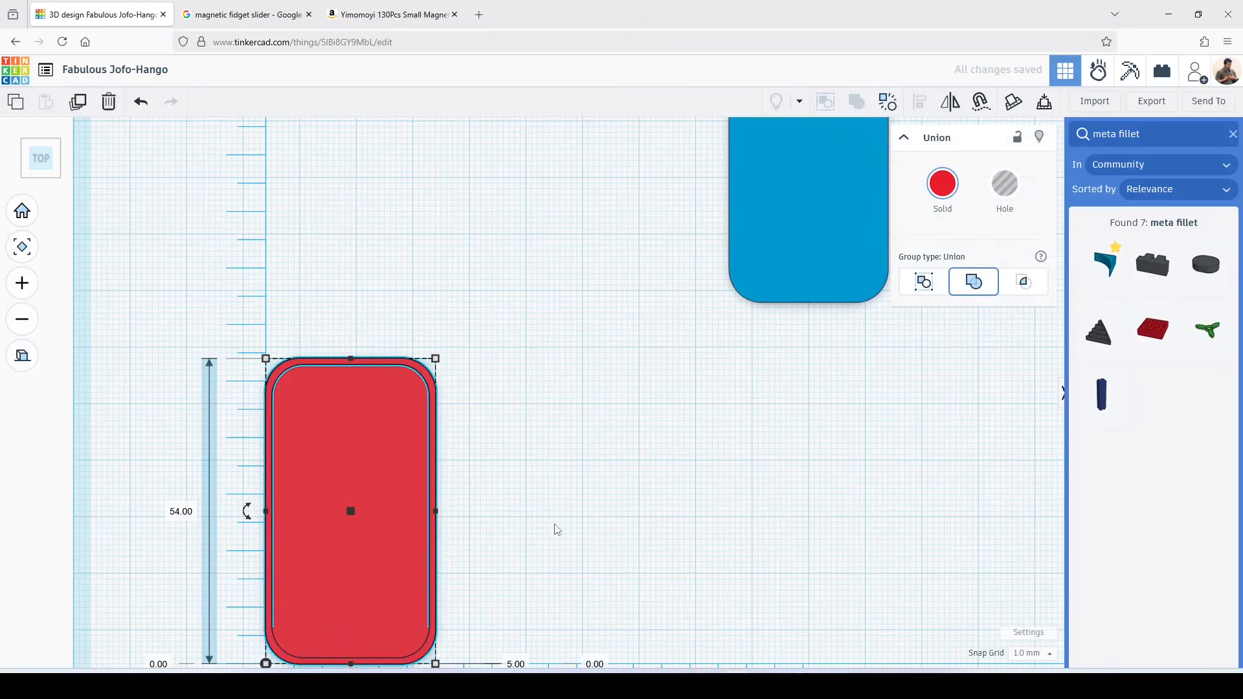
left_click(562, 464)
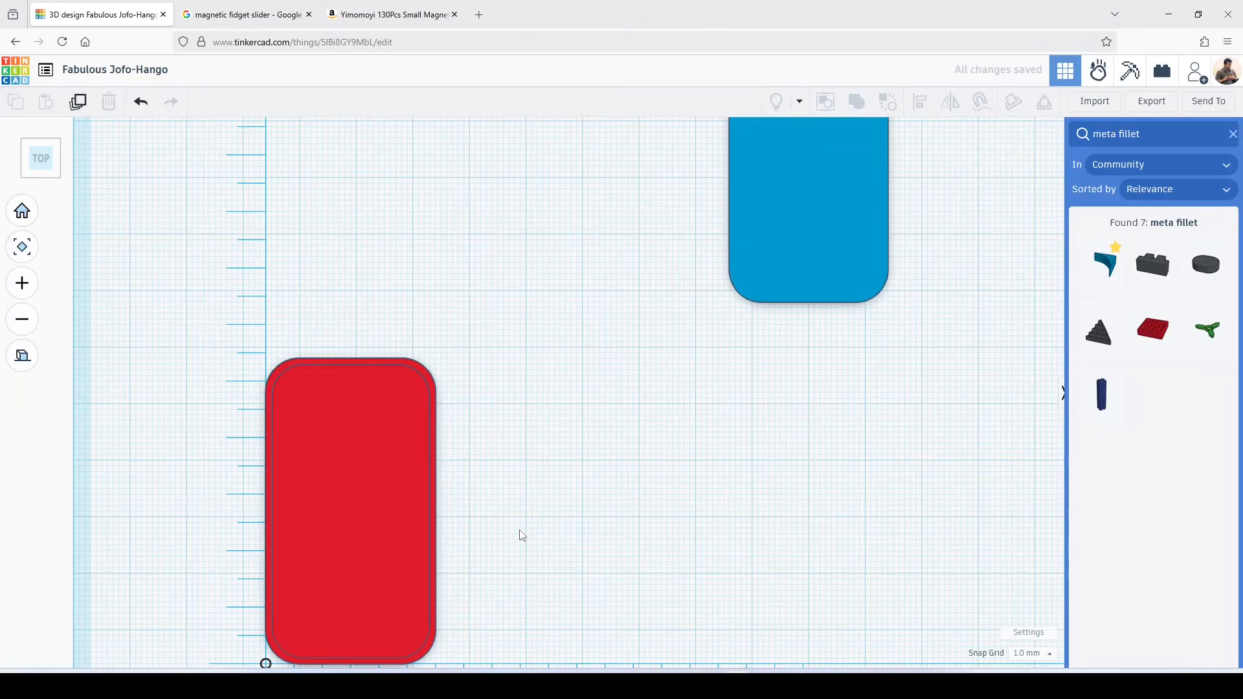
right_click_drag(519, 539, 559, 408)
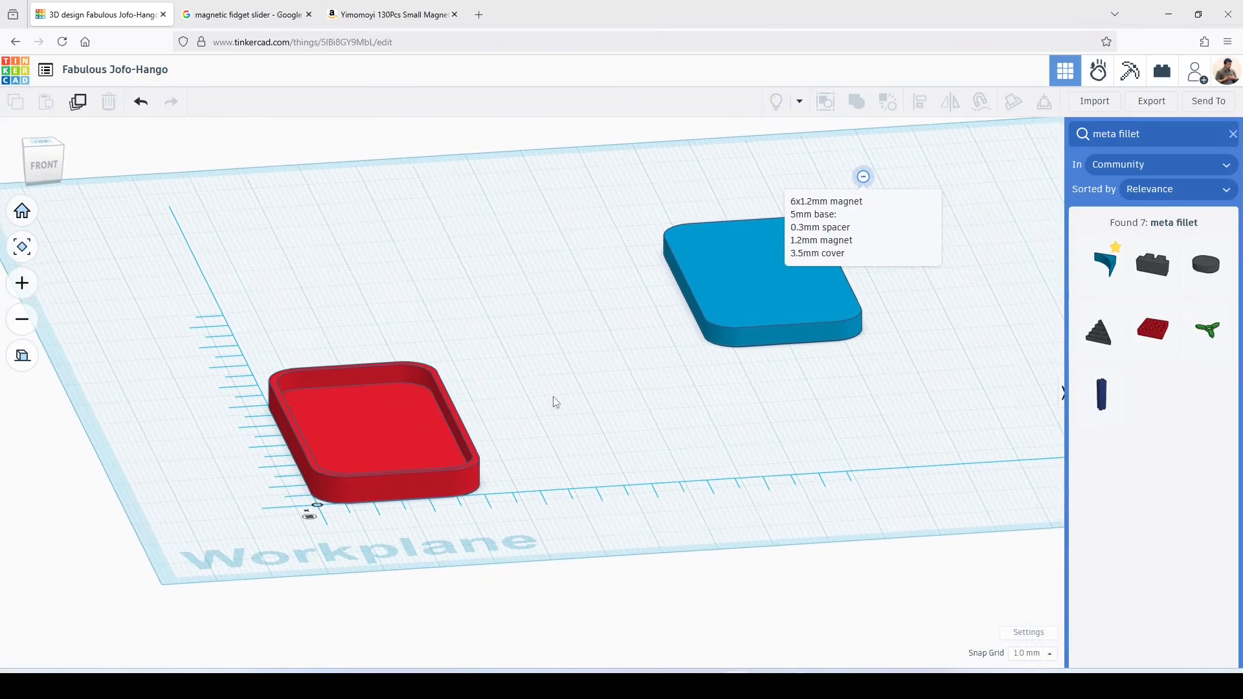
right_click_drag(534, 458, 498, 531)
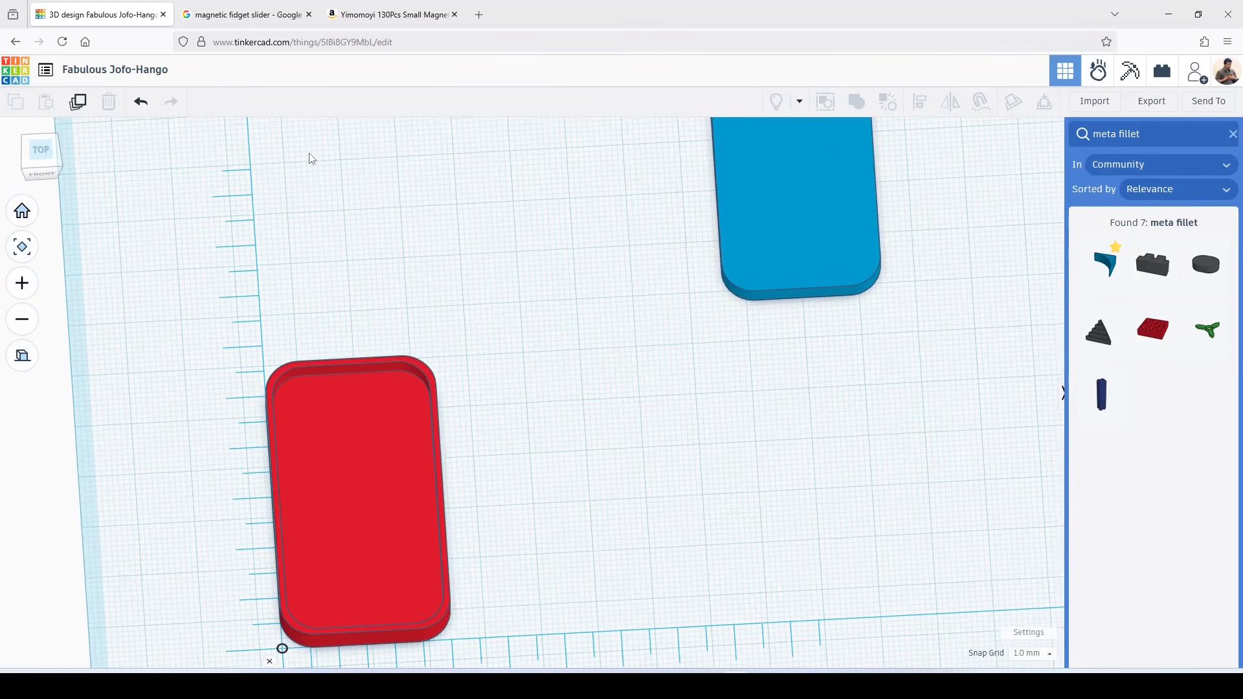
- Add a solid cylinder from the Basic Shapes beside the red tray, about 42 mm back from the ruler origin
left_click(50, 154)
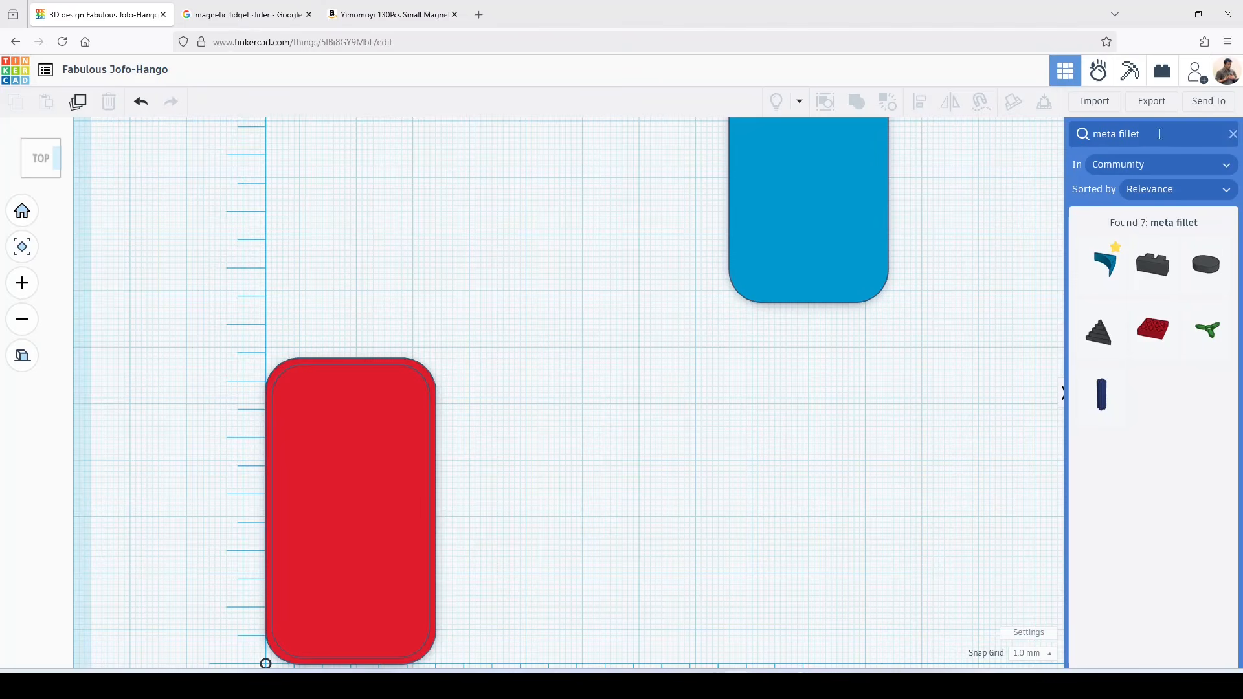
left_click(1232, 134)
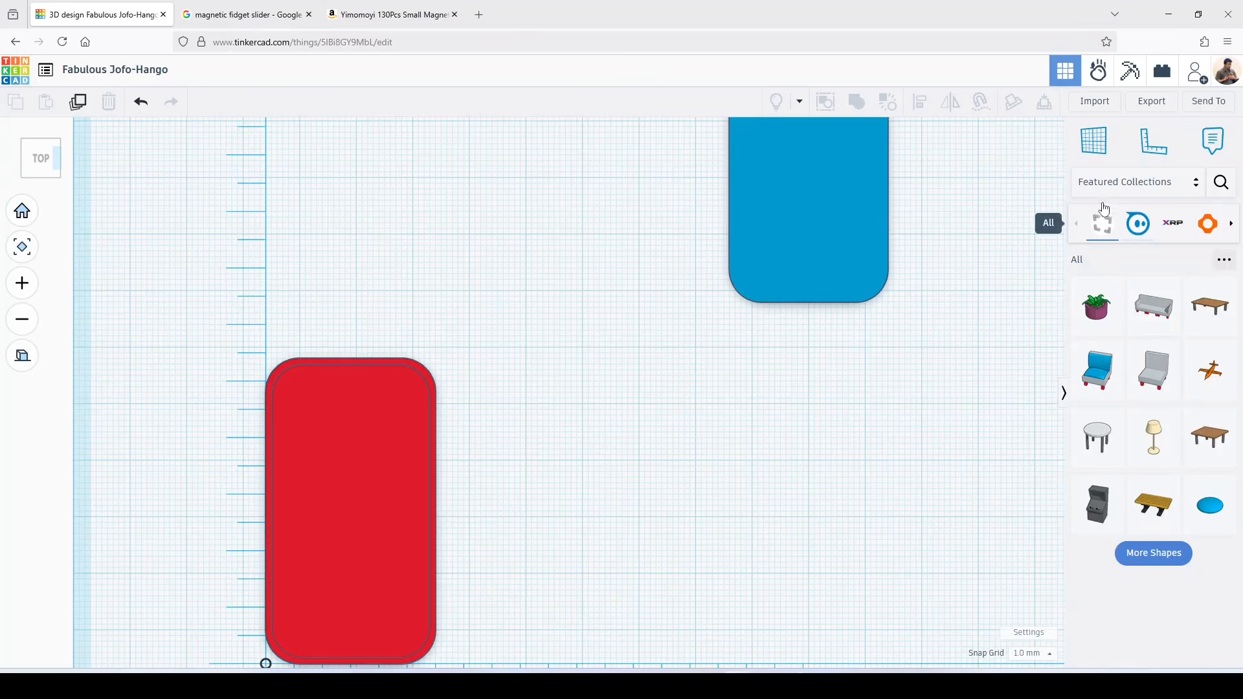
left_click(1188, 184)
left_click(1138, 243)
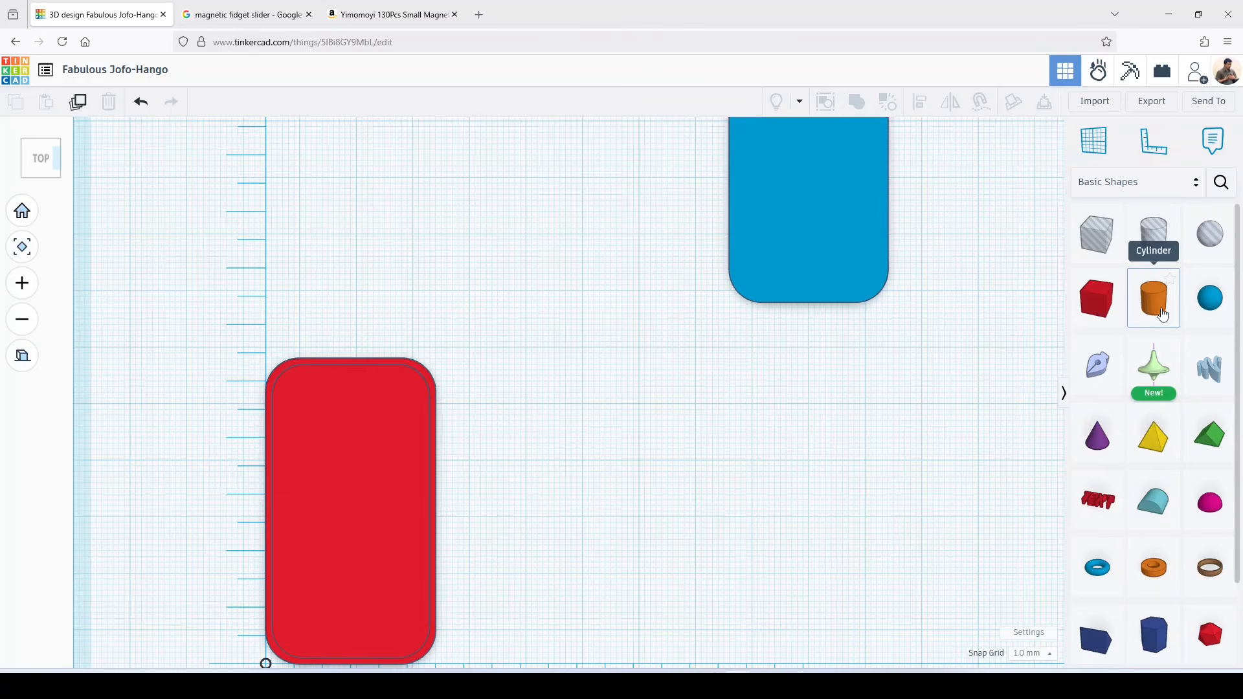
left_click_drag(1163, 315, 584, 371)
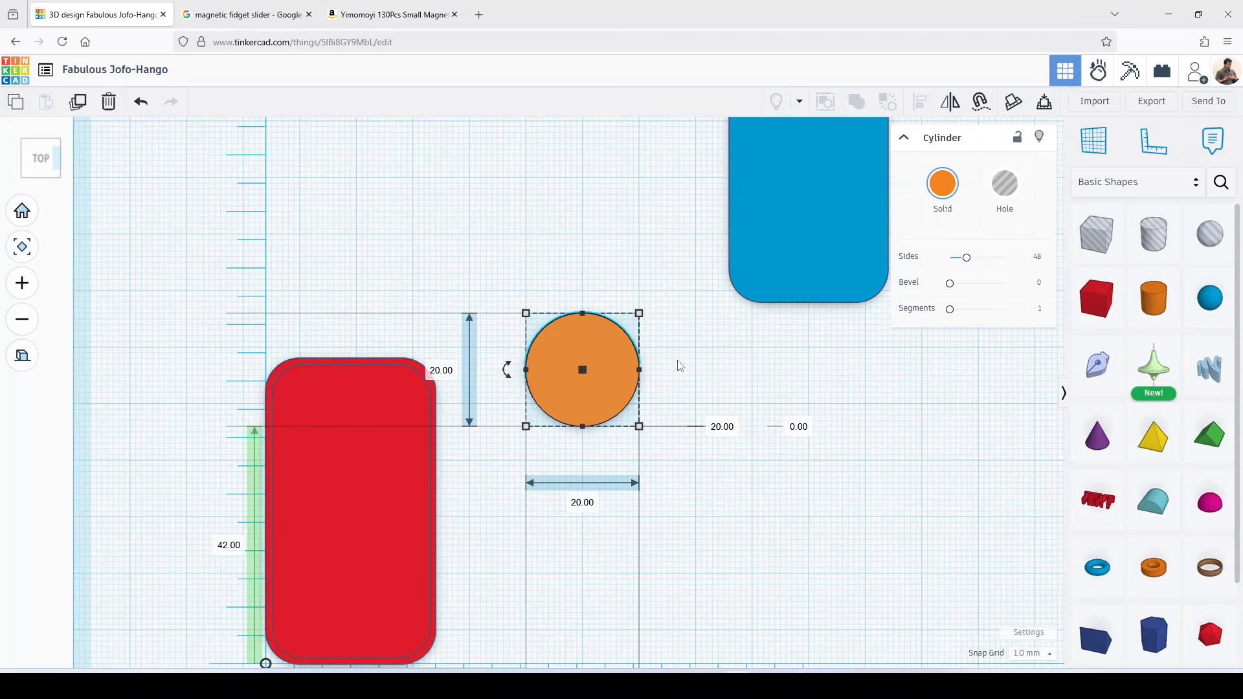
- Resize the orange cylinder to the magnet's size, 6 mm wide, 6 mm deep and 1.2 mm high
left_click(580, 506)
type("6")
key("Tab")
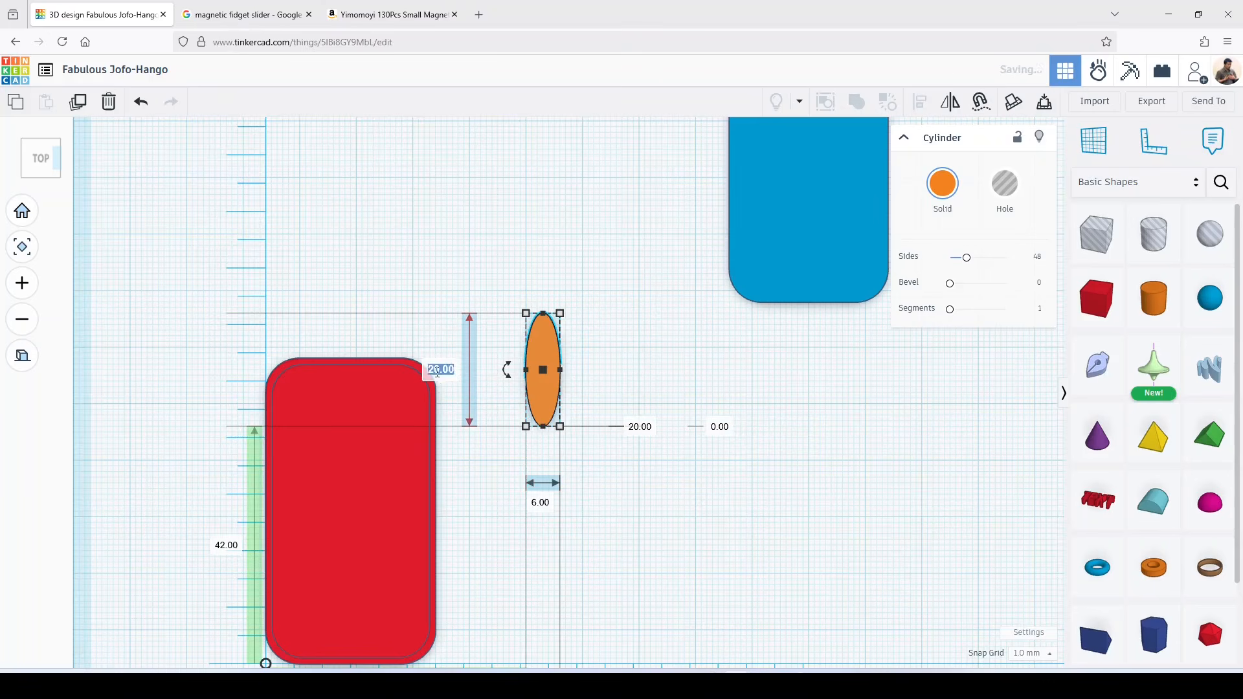
type("6")
key("Return")
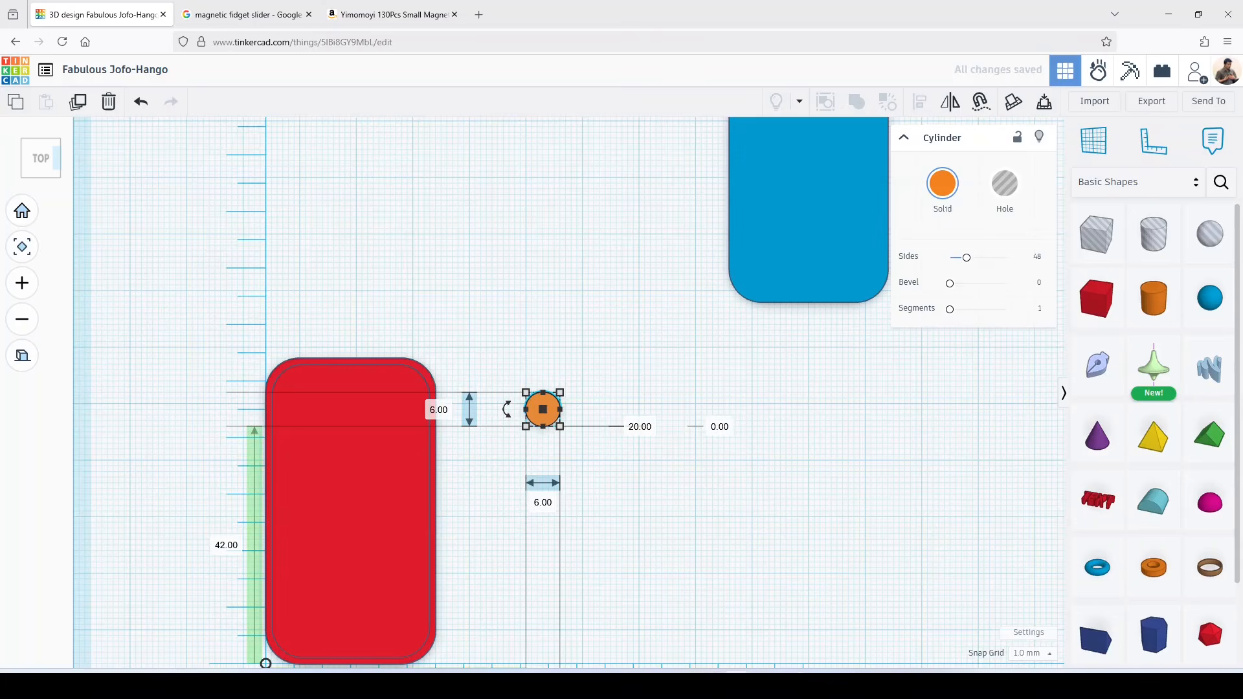
left_click(636, 426)
type("1.2")
key("Return")
right_click_drag(619, 460, 607, 431)
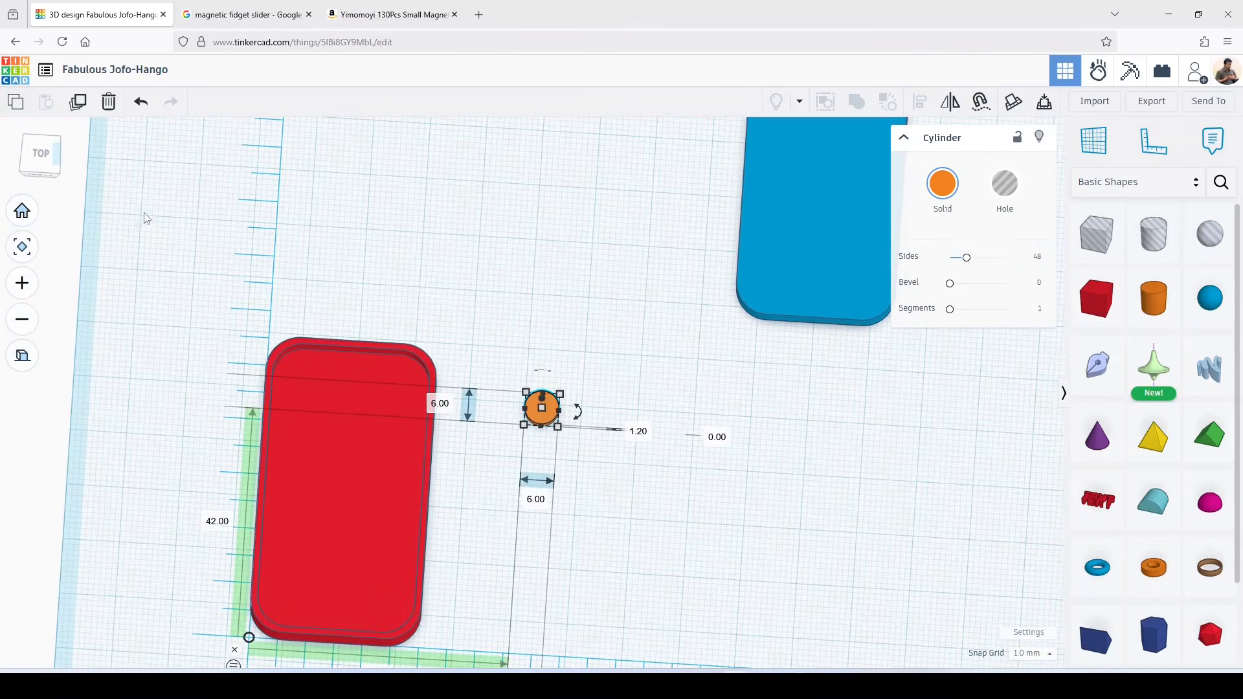
left_click(41, 157)
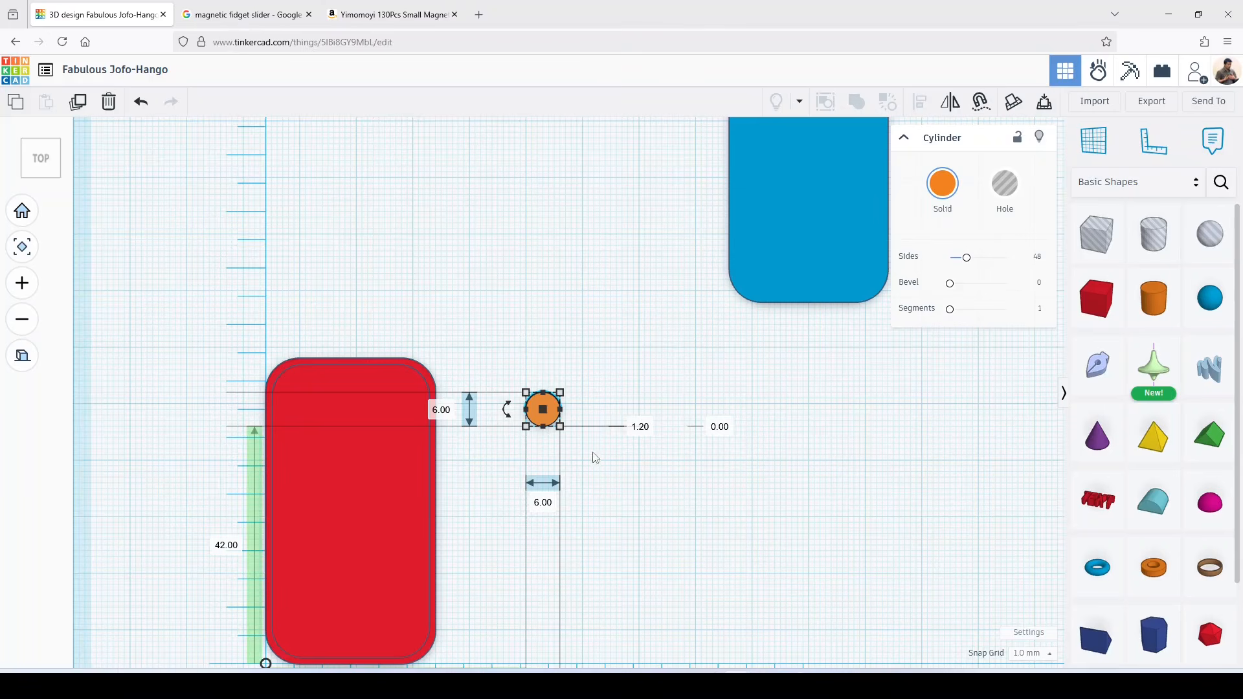
- Move the magnet cylinder to 50 mm across and 50 mm back from the ruler origin
scroll(613, 466, "down", 2)
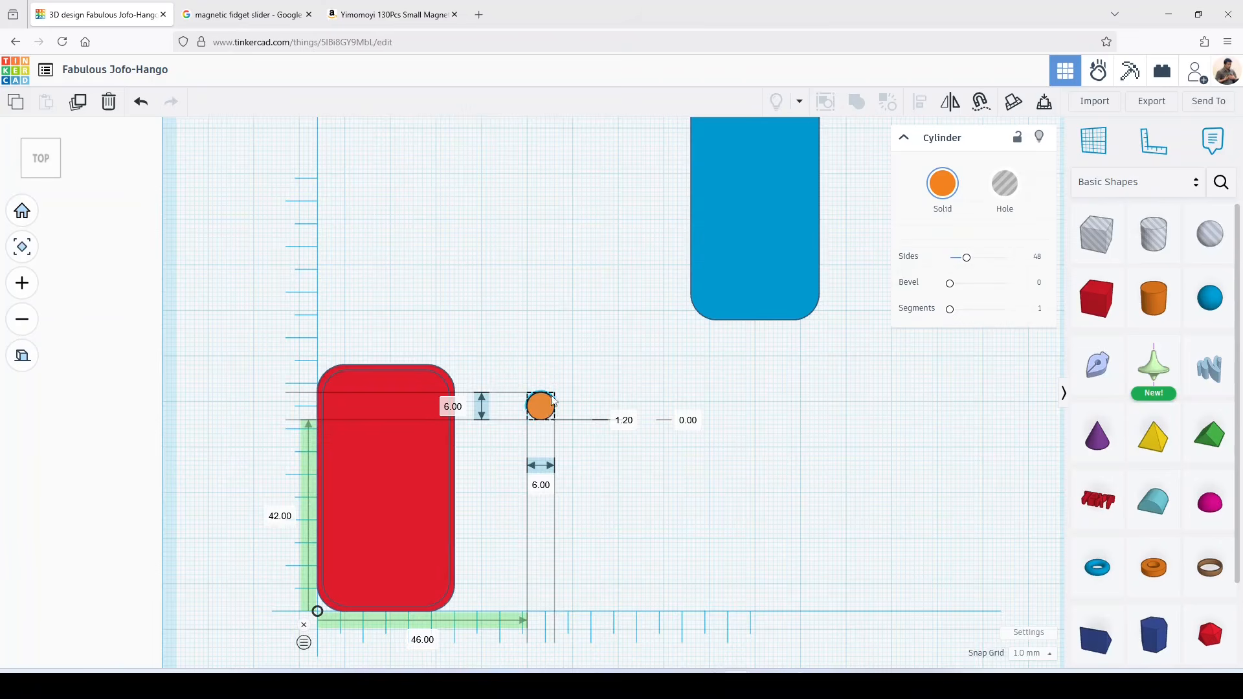
left_click_drag(549, 419, 568, 401)
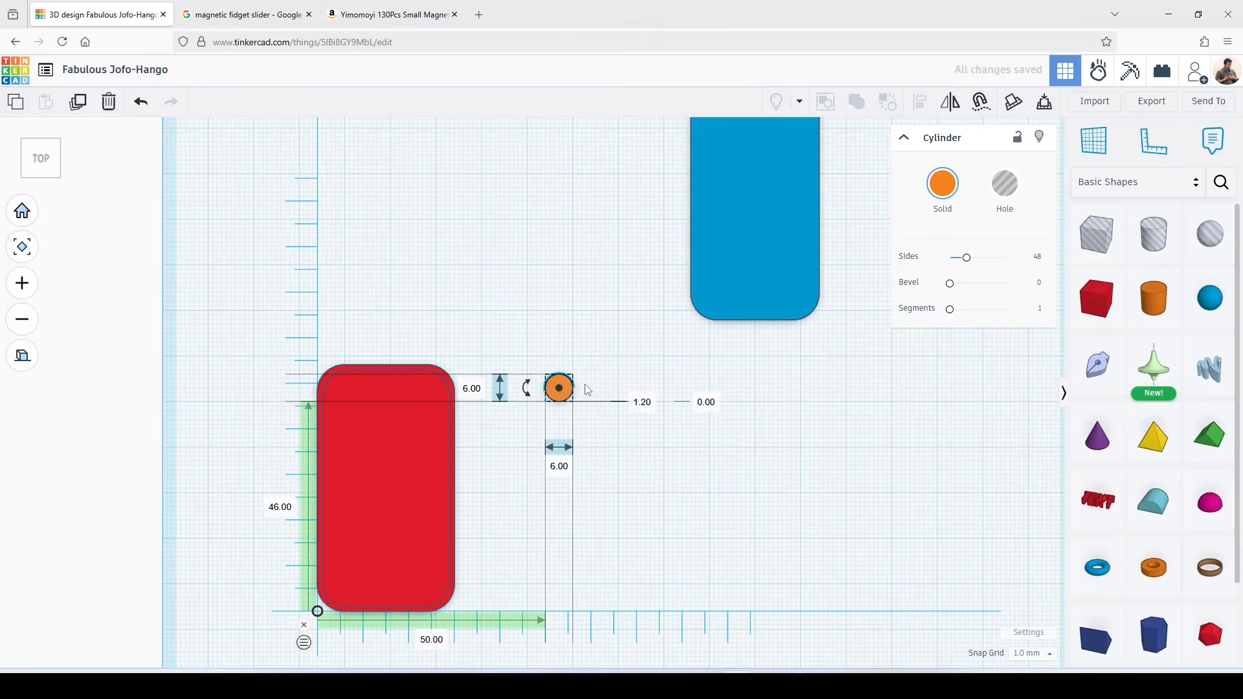
left_click_drag(569, 400, 571, 381)
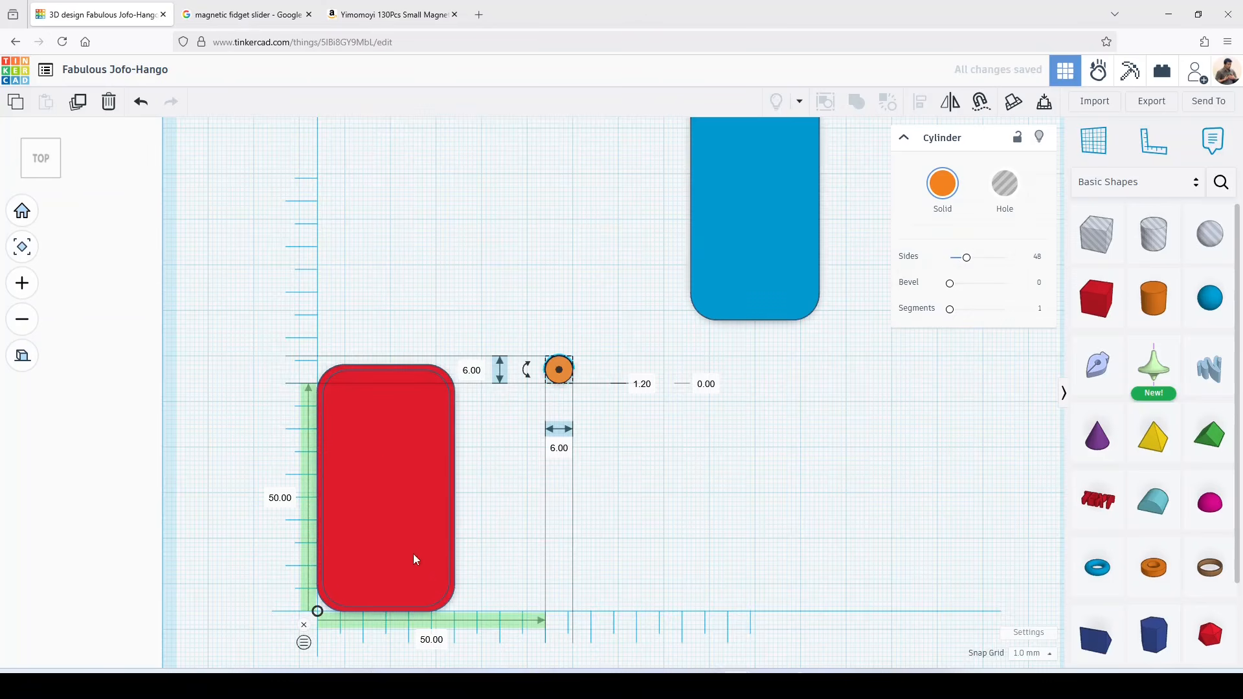
left_click(627, 421)
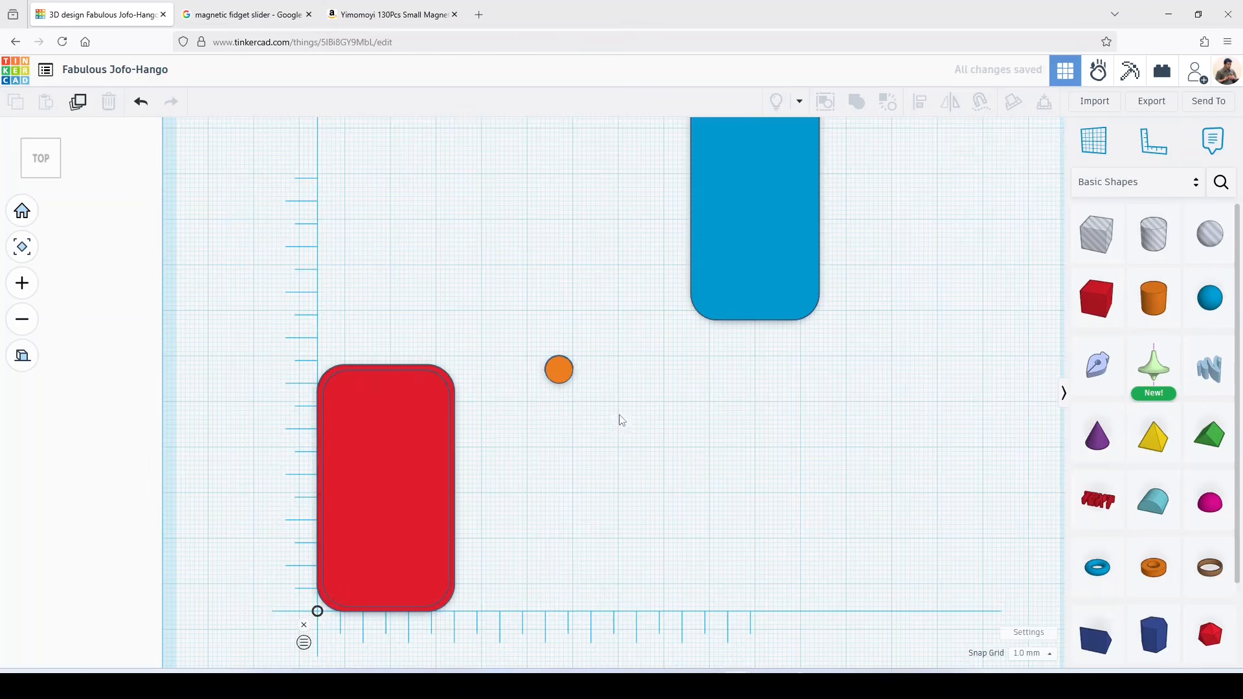
- Duplicate the magnet cylinder and place the copy in the same row, 62 mm across from the ruler origin, leaving a 6 mm gap
left_click(565, 376)
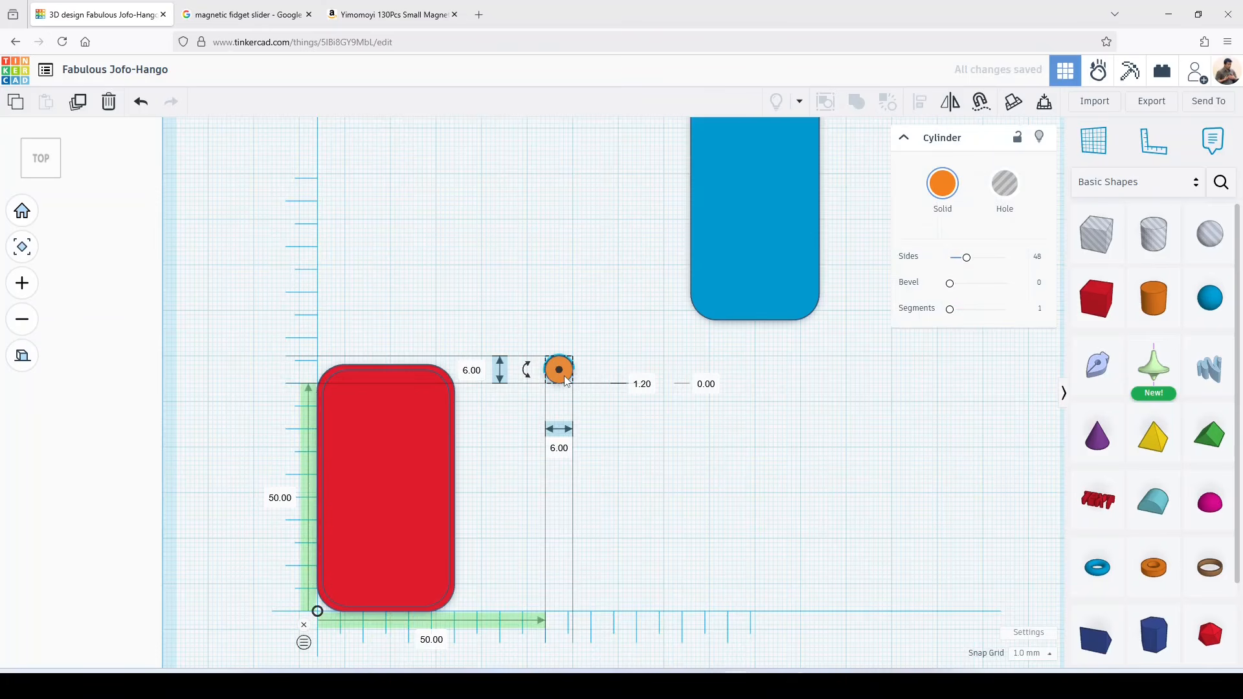
mouse_move(567, 380)
left_mouse_down("alt")
mouse_move(603, 380)
mouse_move(568, 380)
left_mouse_up("alt")
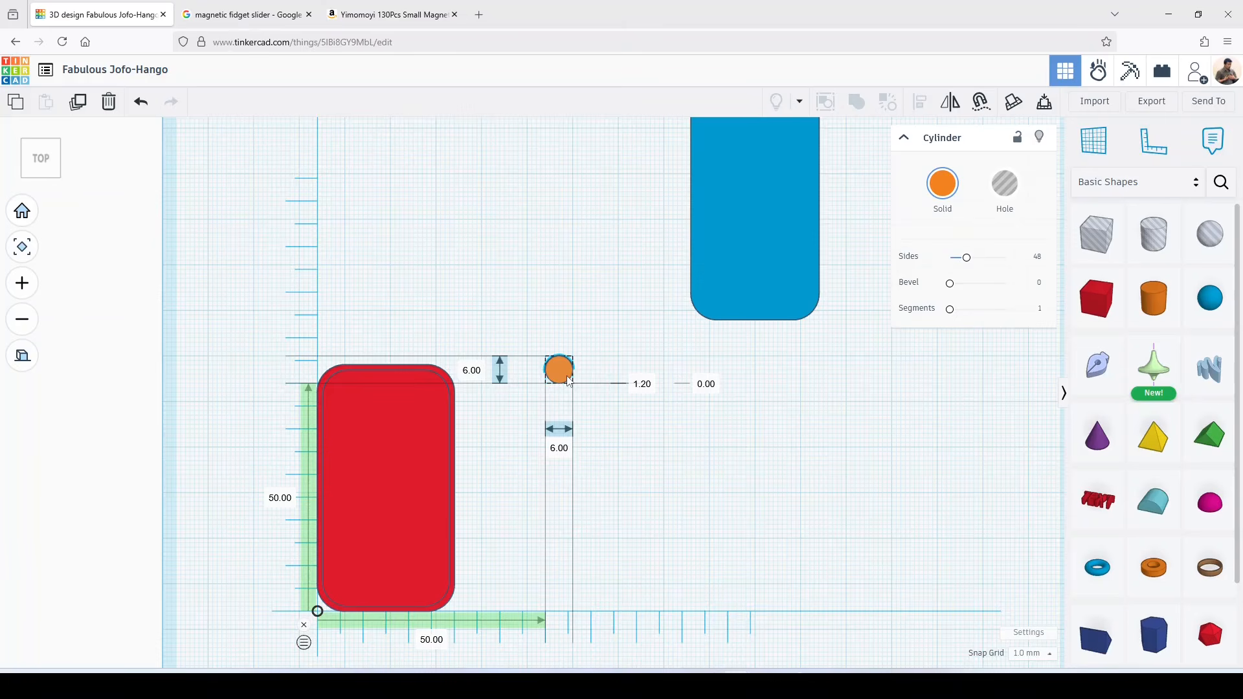
left_click_drag(568, 380, 601, 380)
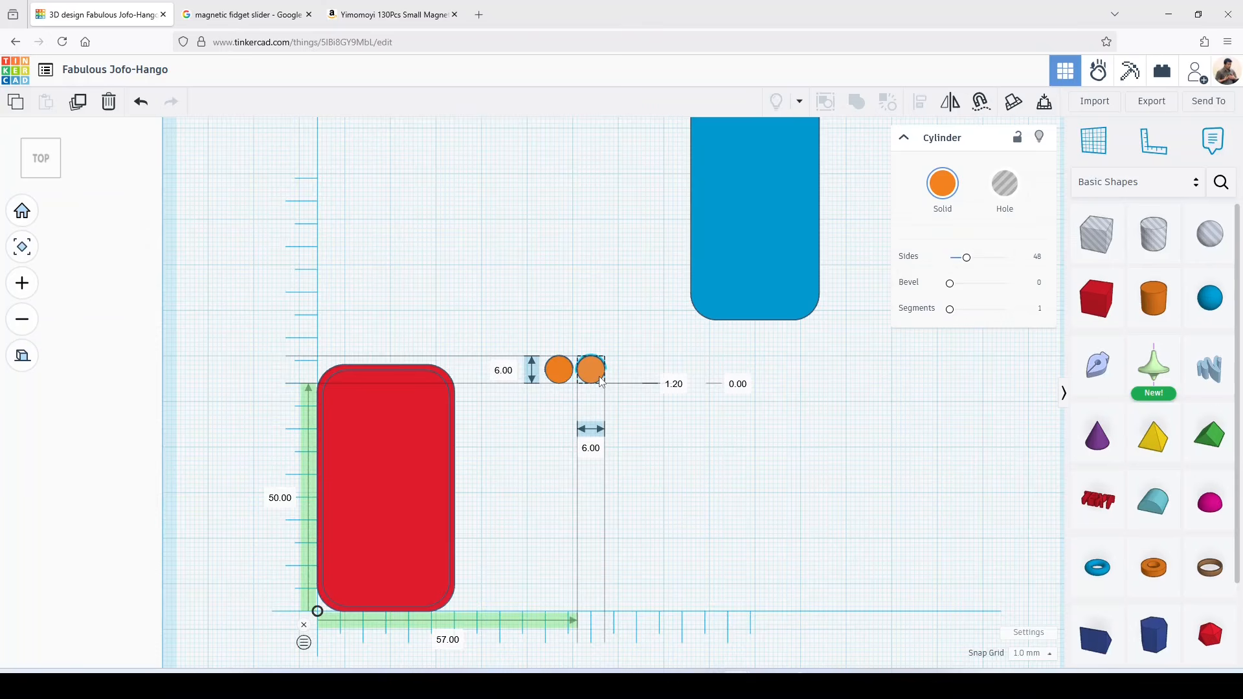
key("Left")
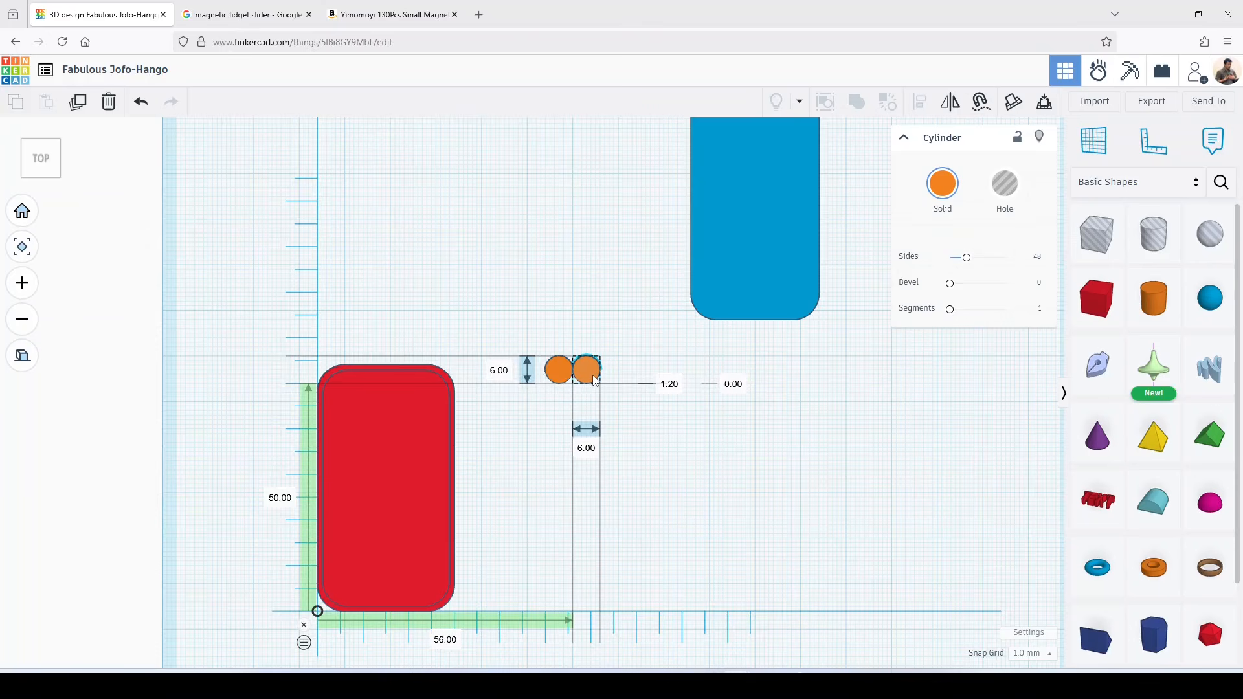
left_click_drag(595, 380, 622, 382)
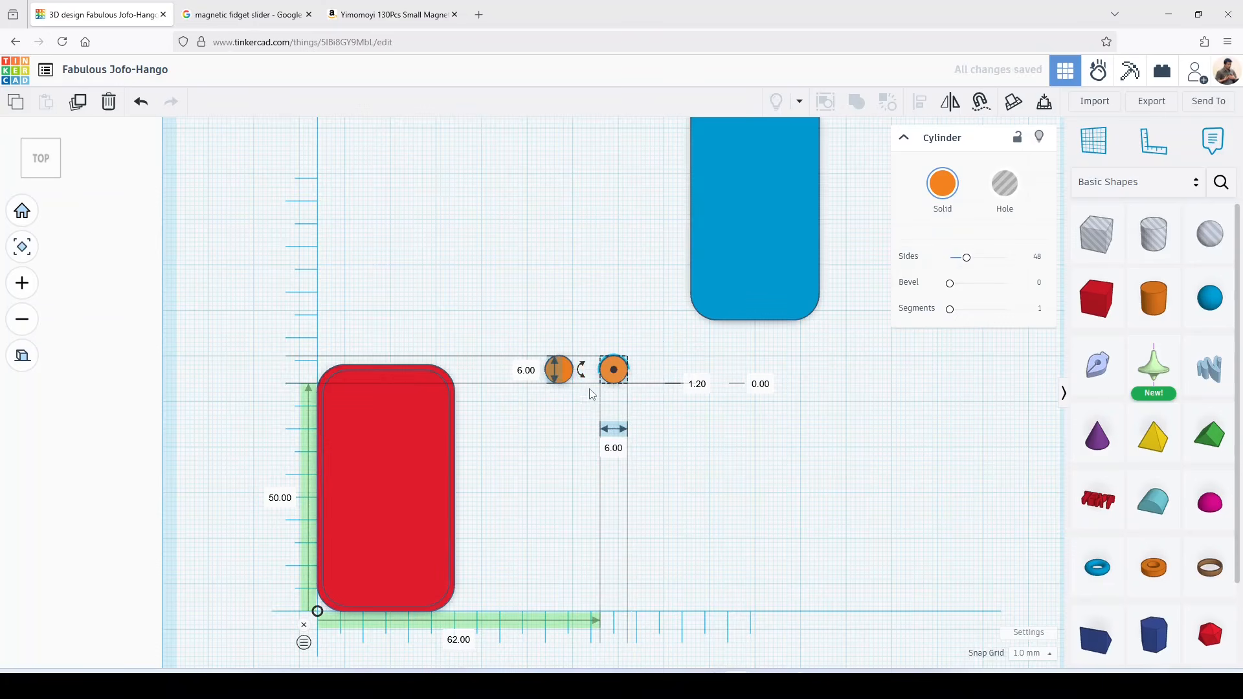
left_click(680, 502)
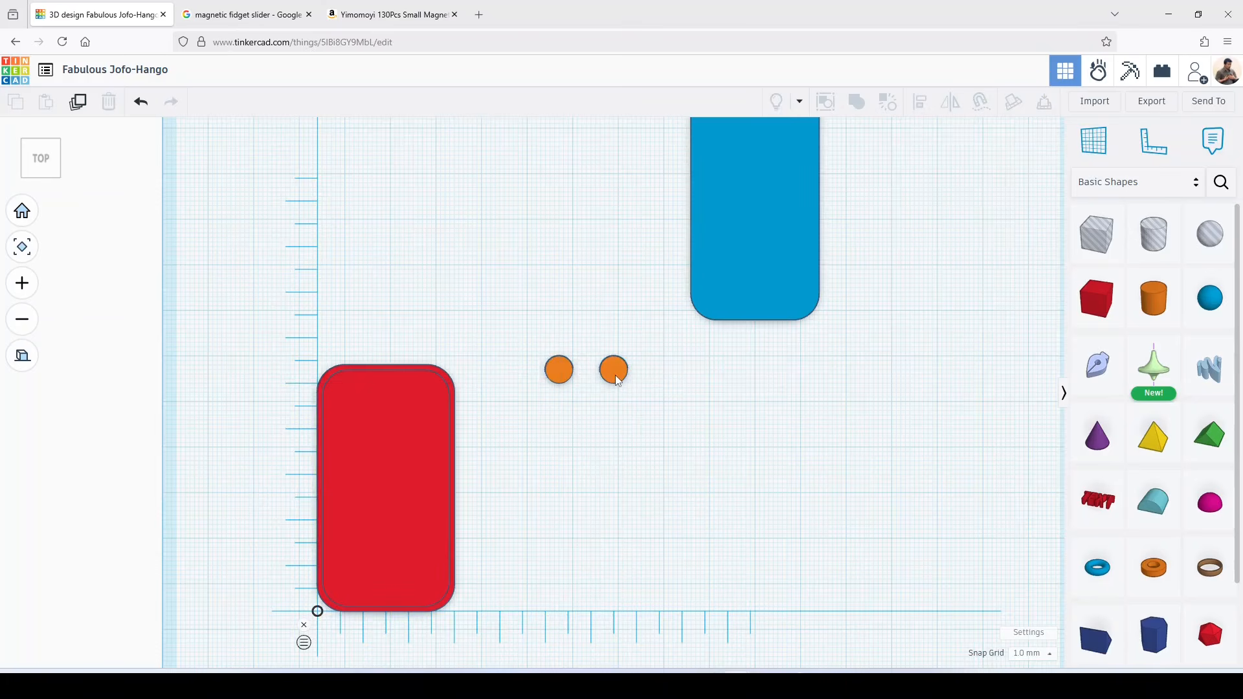
left_click(558, 374)
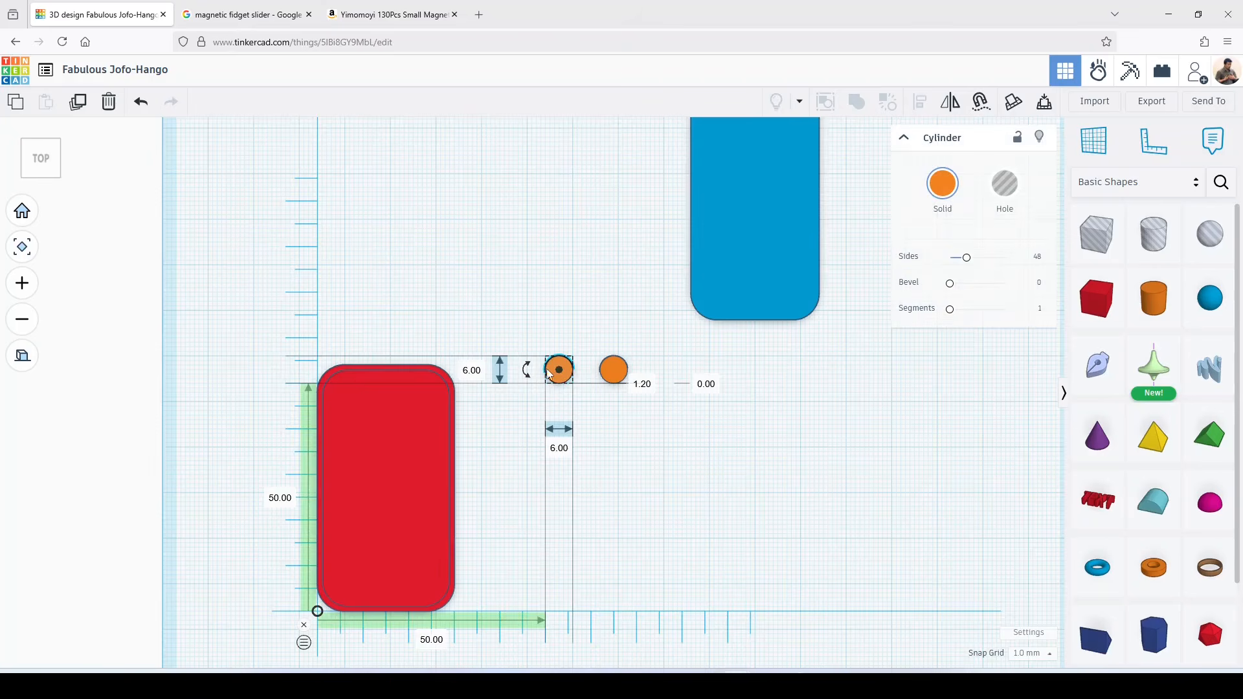
left_click(606, 376)
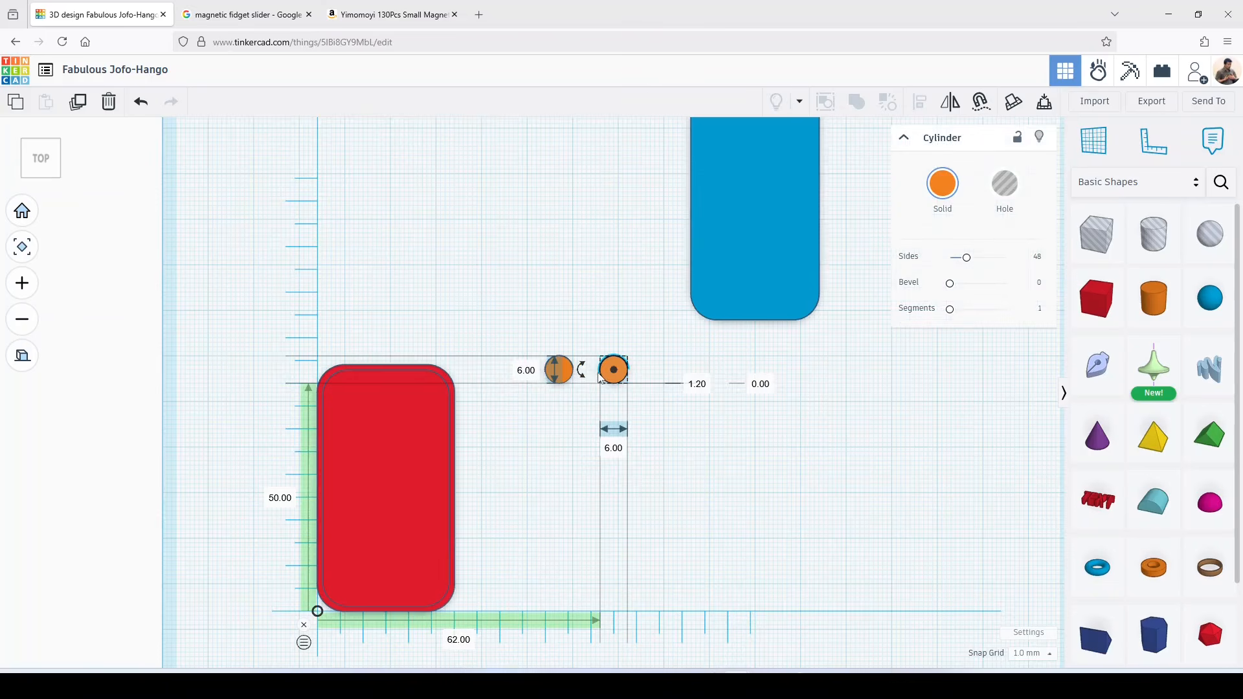
left_click(563, 376)
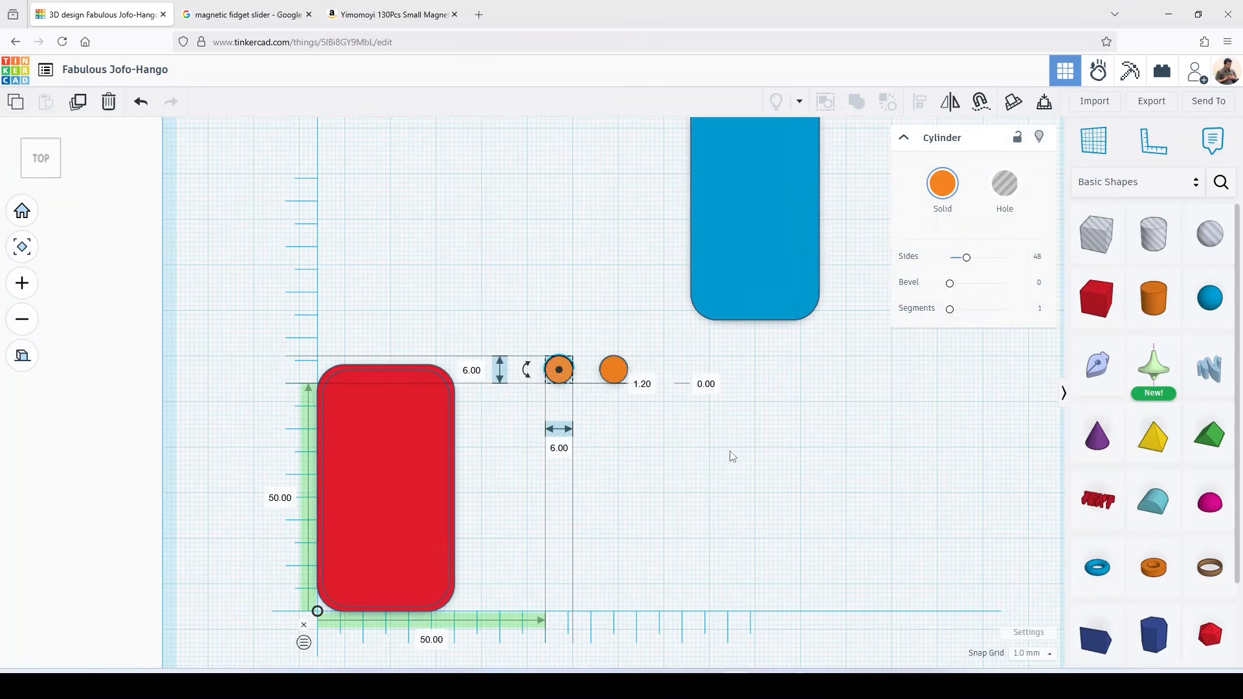
left_click(701, 444)
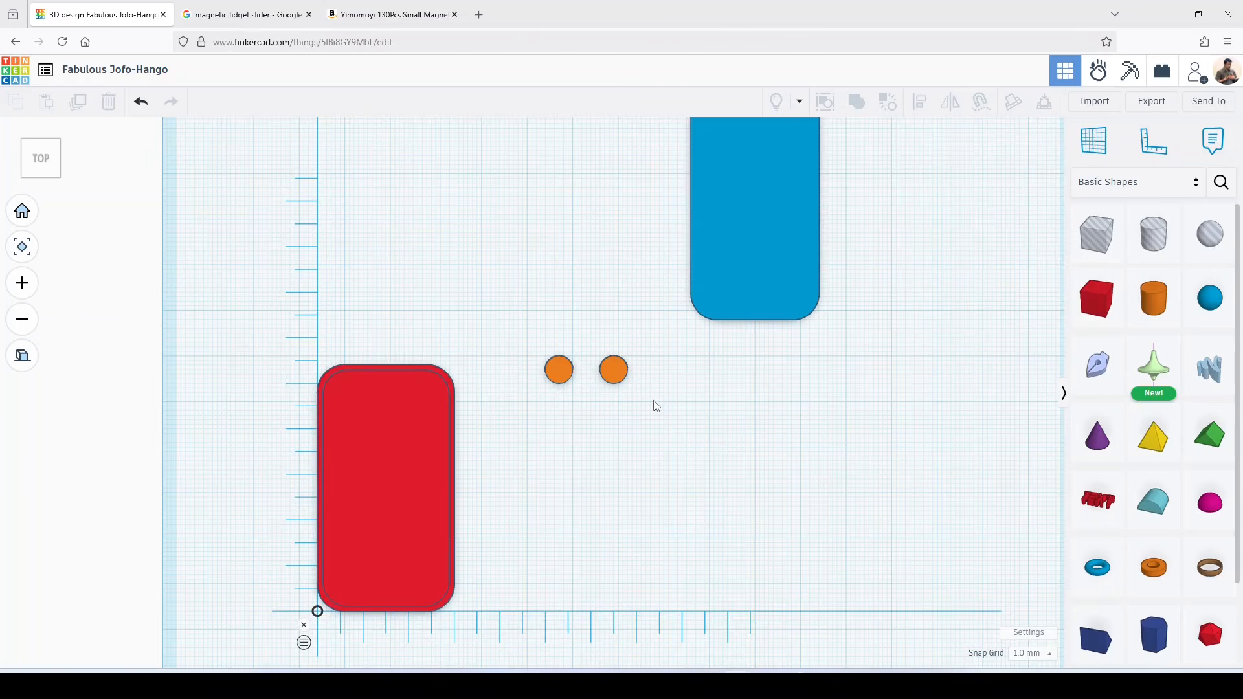
- Duplicate the pair of magnet cylinders and move the copies straight forward to 38 mm back from the ruler origin, one magnet's width from the first row
left_click_drag(654, 403, 527, 343)
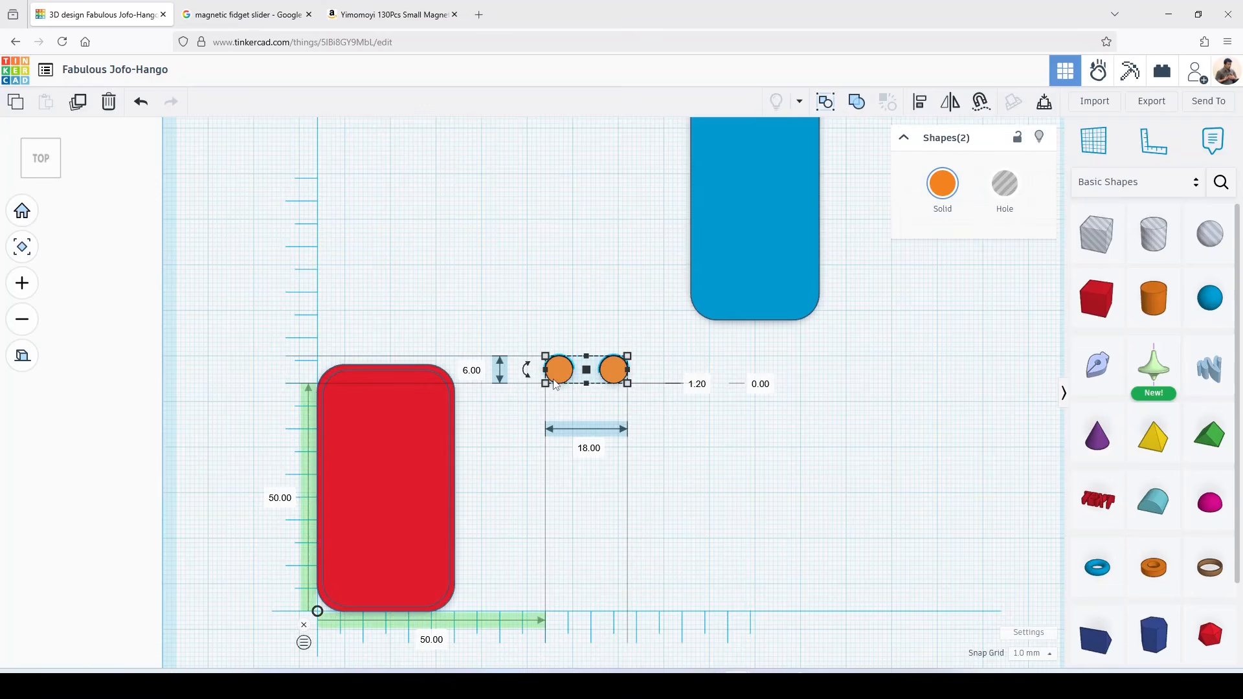
key("ctrl+d")
left_click_drag(611, 373, 611, 403)
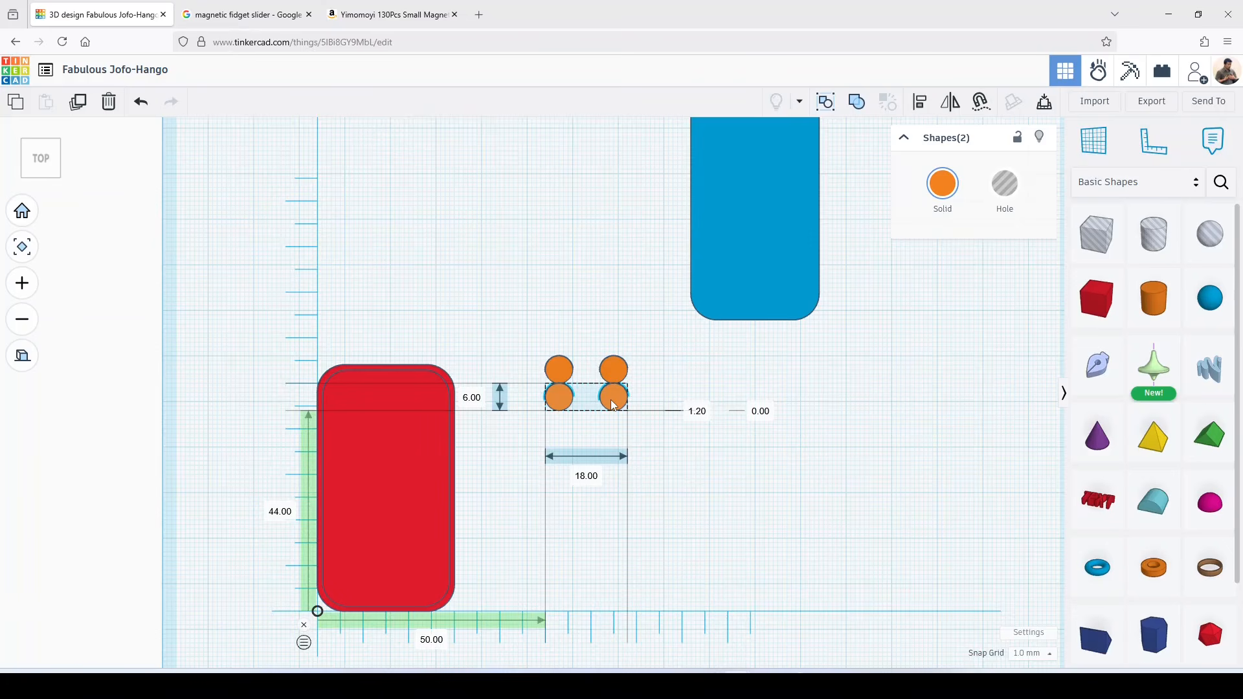
mouse_move(613, 403)
left_mouse_down()
mouse_move(621, 424)
mouse_move(611, 426)
left_mouse_up()
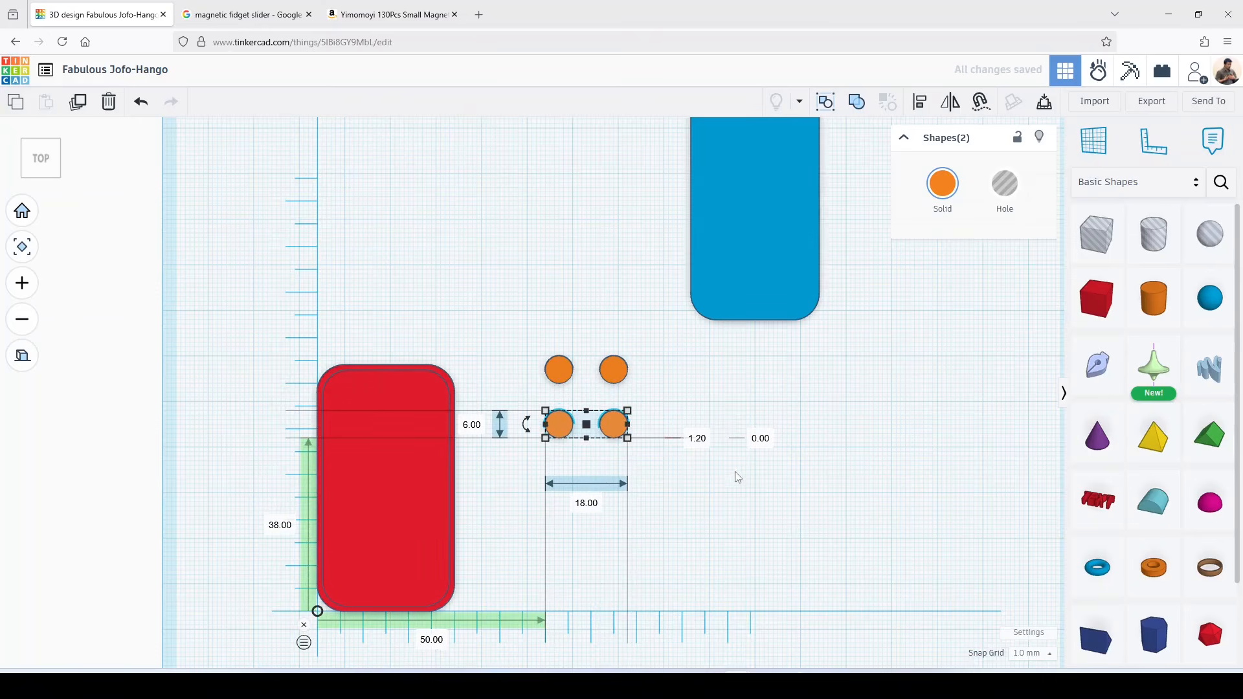
left_click(679, 496)
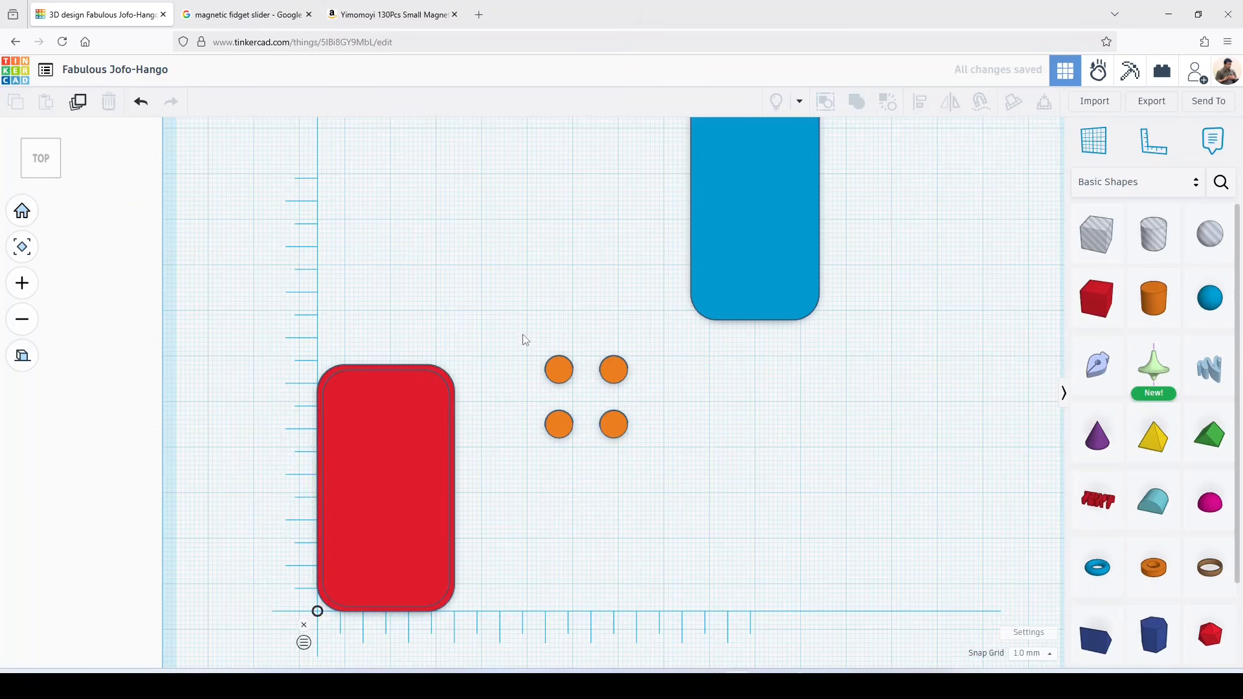
- Duplicate all four magnet cylinders and move the copies straight forward to 14 mm back from the ruler origin, forming a two-by-four grid
left_click_drag(524, 339, 657, 471)
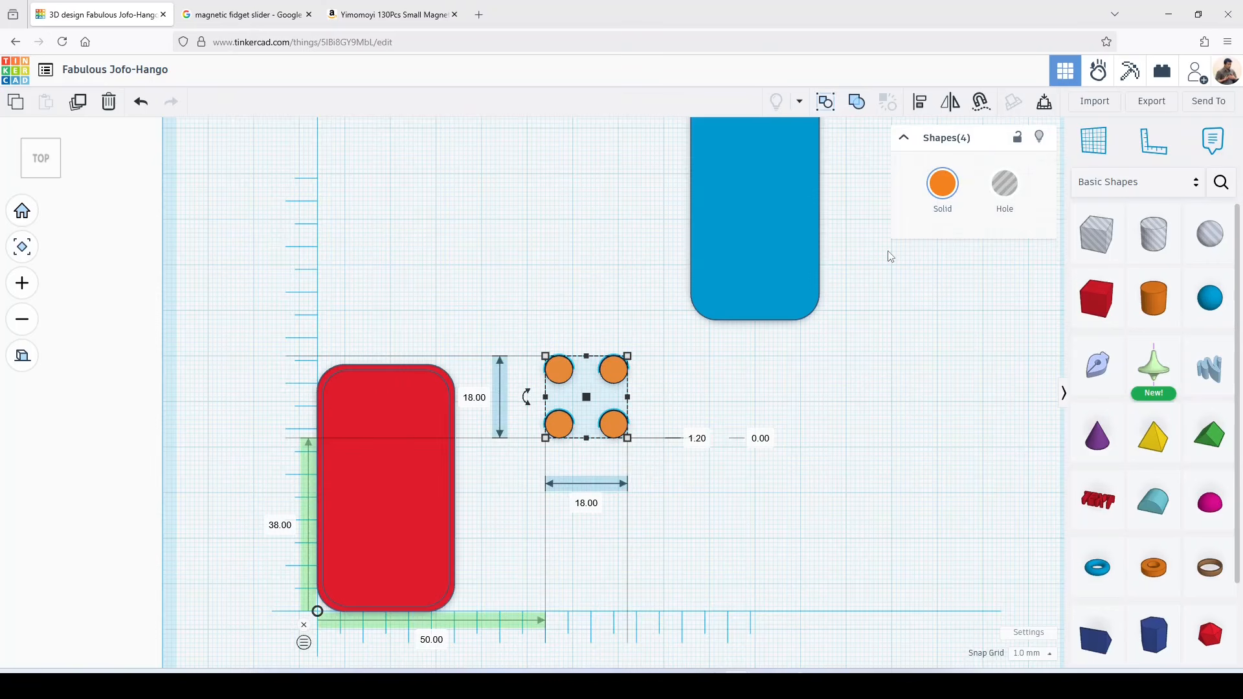
key("ctrl+d")
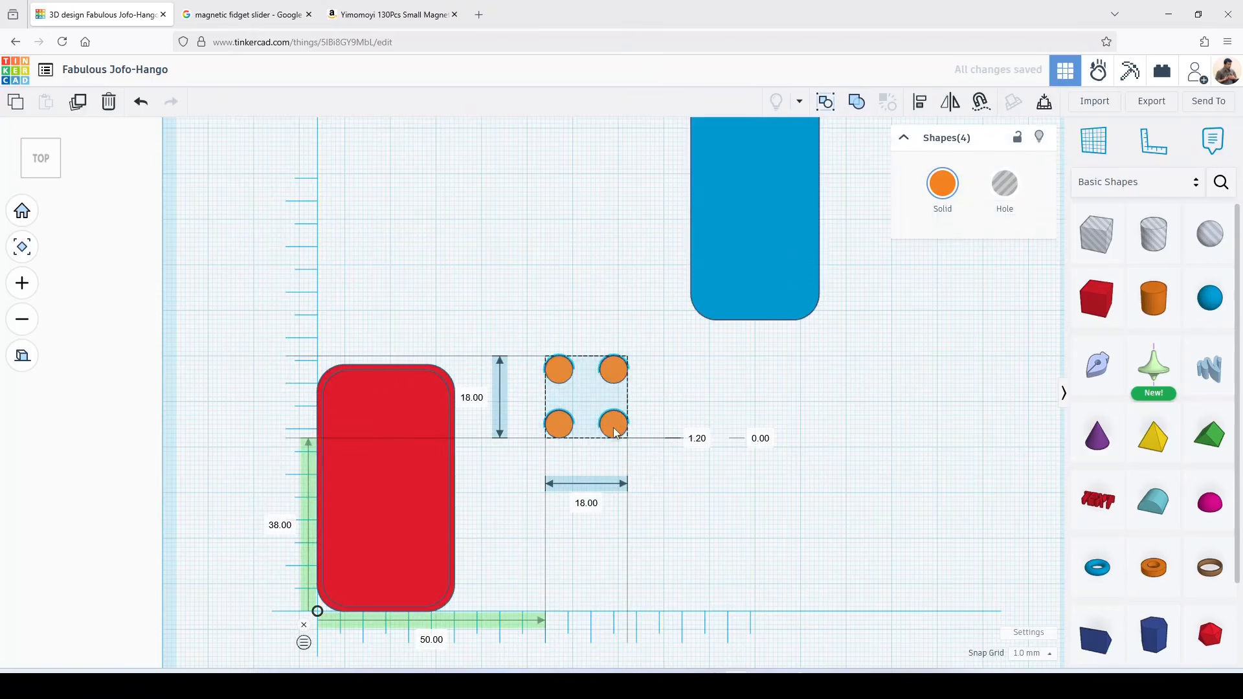
left_click_drag(612, 427, 616, 511)
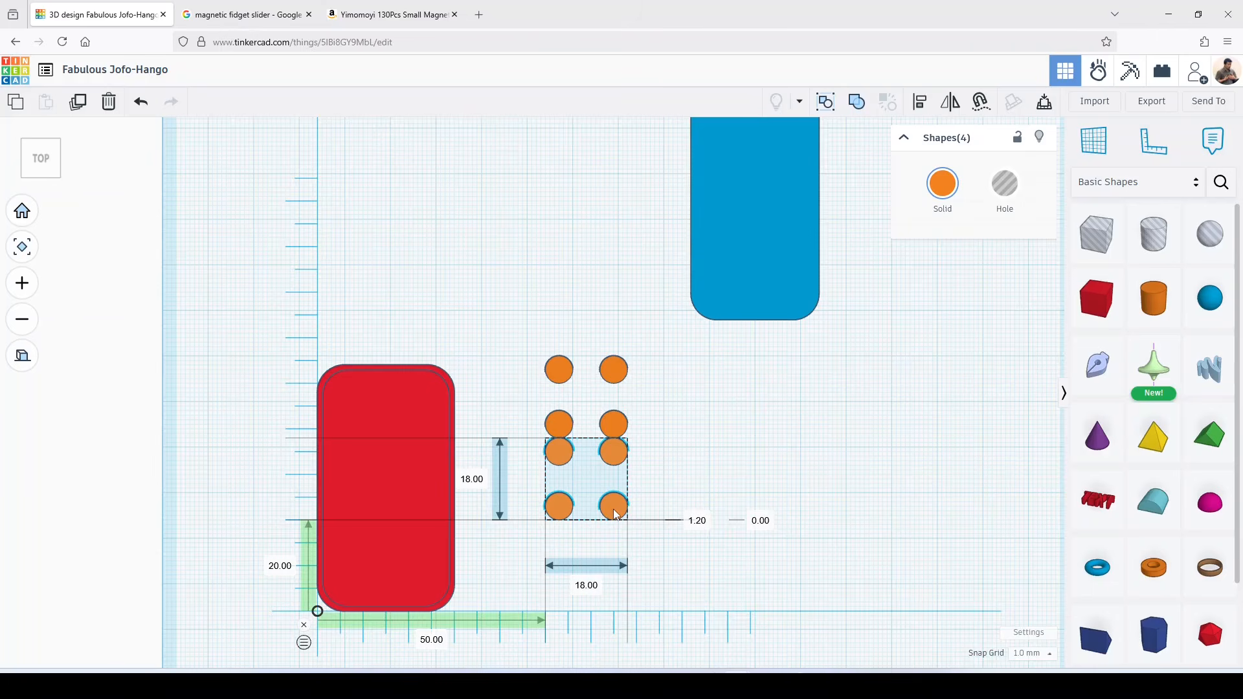
left_click_drag(615, 514, 617, 543)
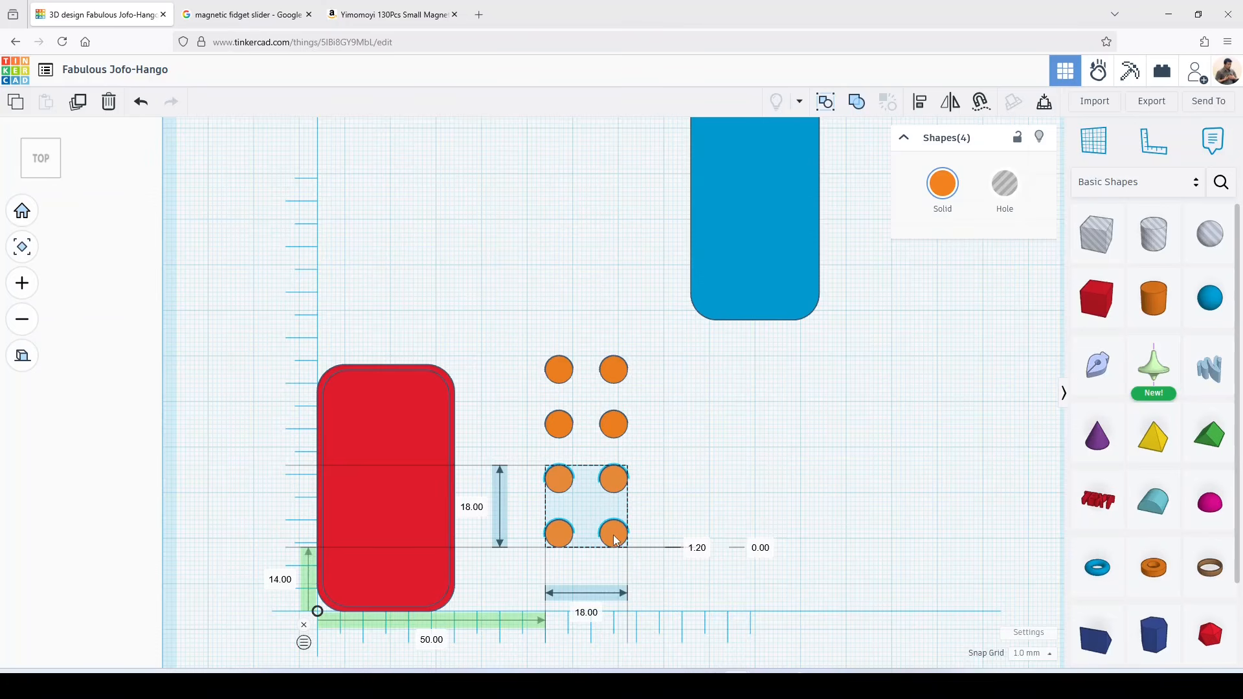
left_click(744, 467)
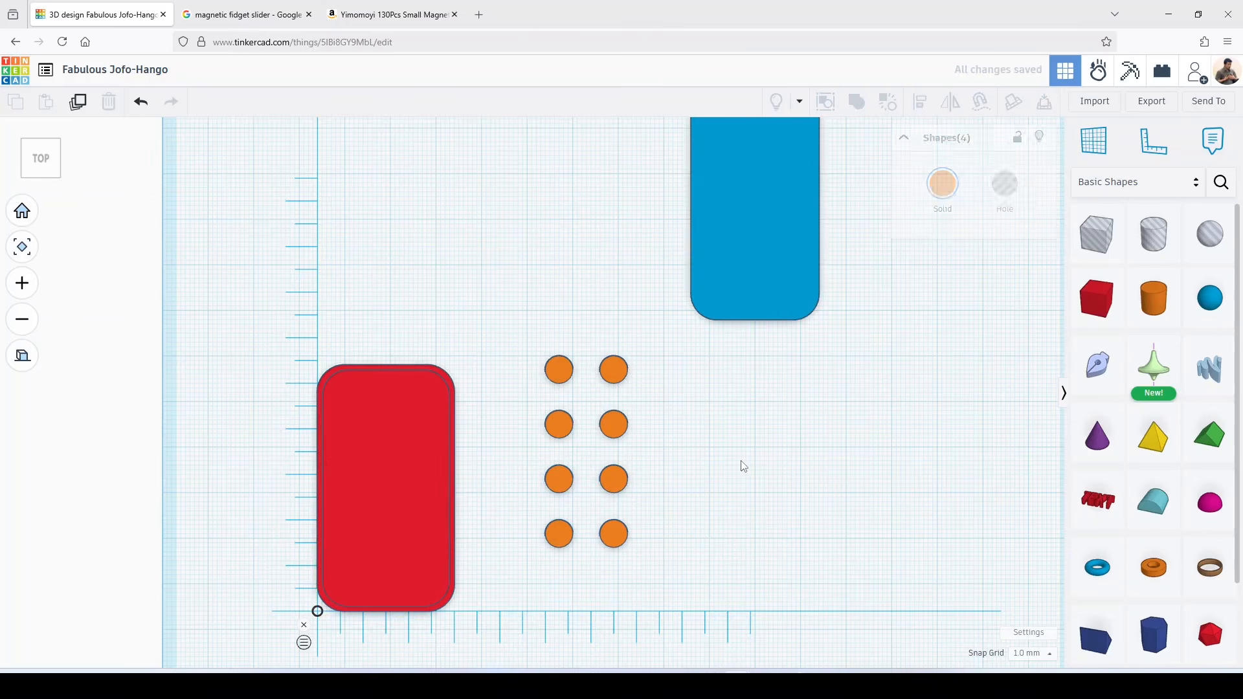
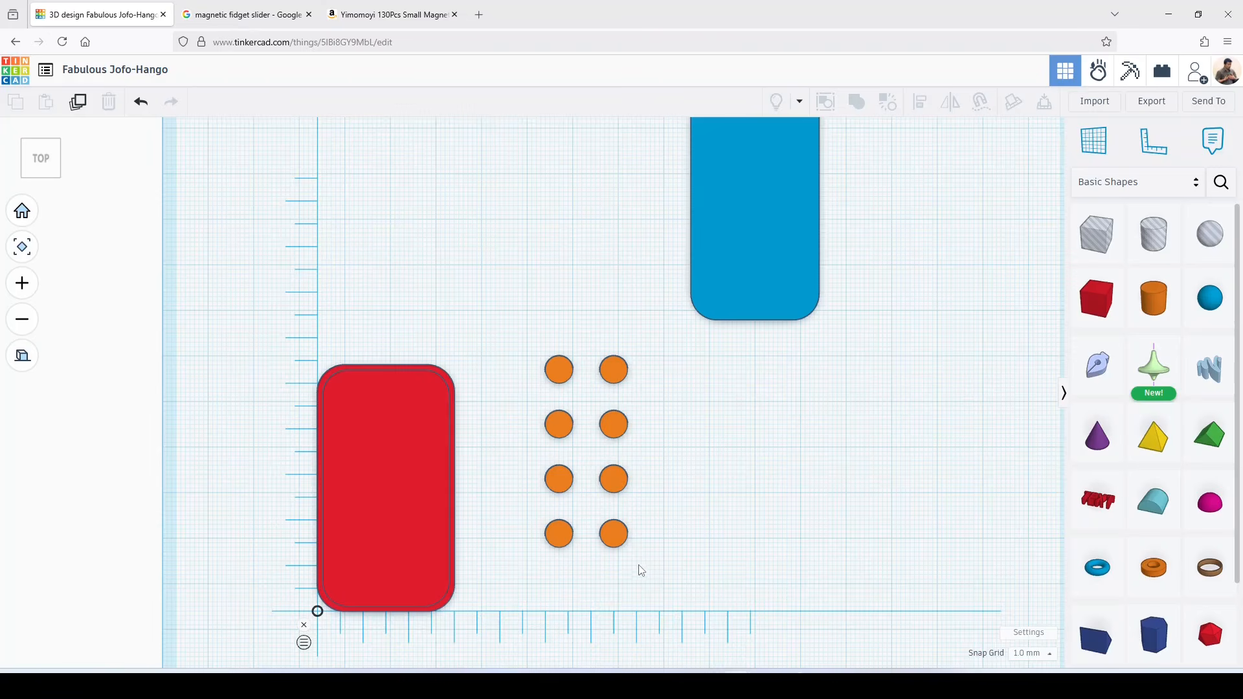
- Raise all eight magnet cylinders together to an elevation of 0.3 mm above the workplane for the spacer layer
scroll(806, 450, "down", 4)
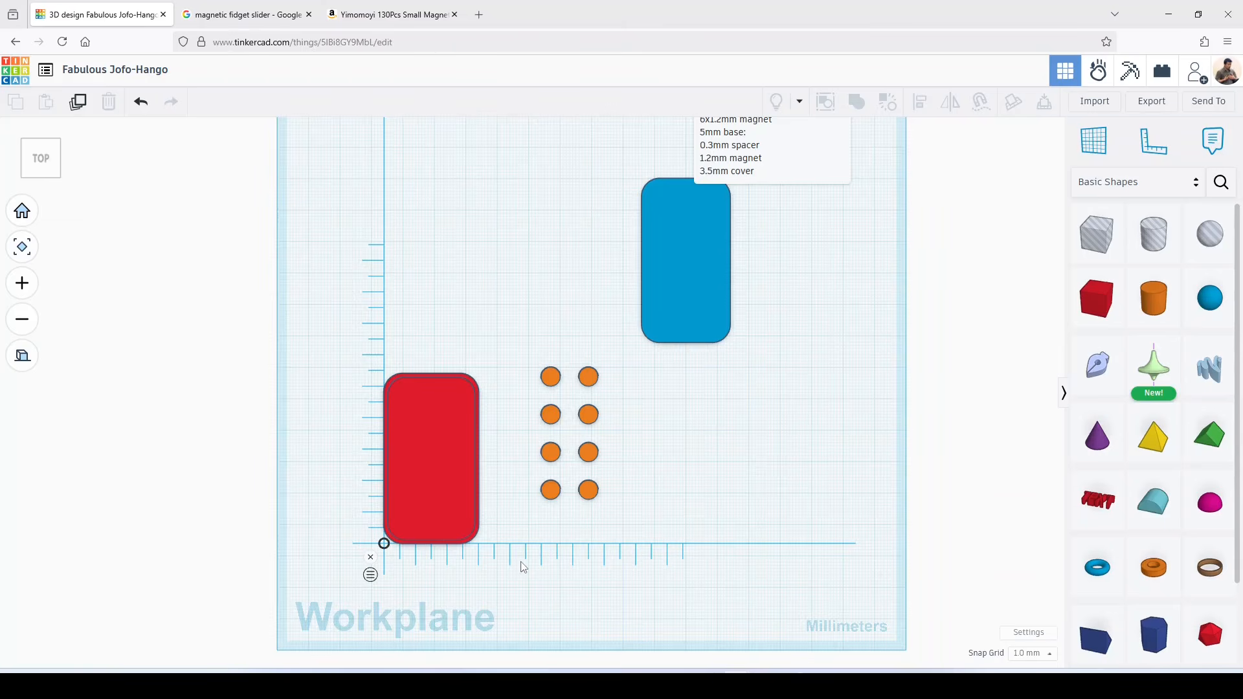
right_click_drag(527, 530, 512, 436)
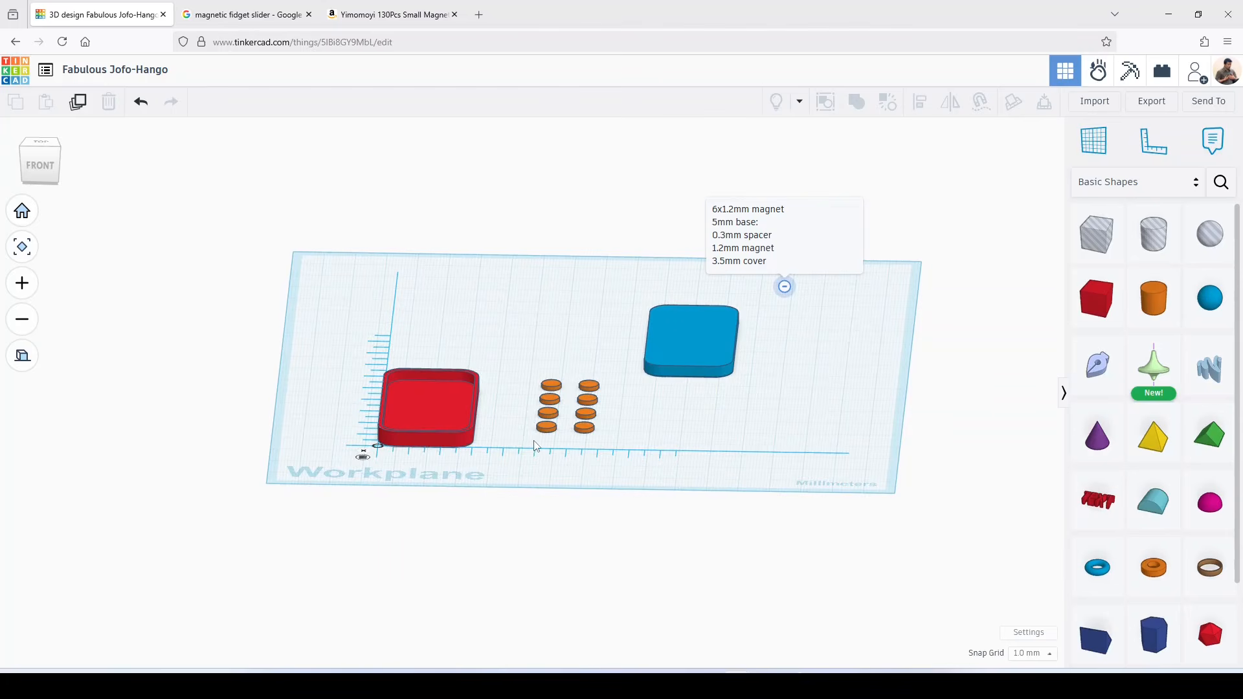
left_click_drag(521, 360, 621, 457)
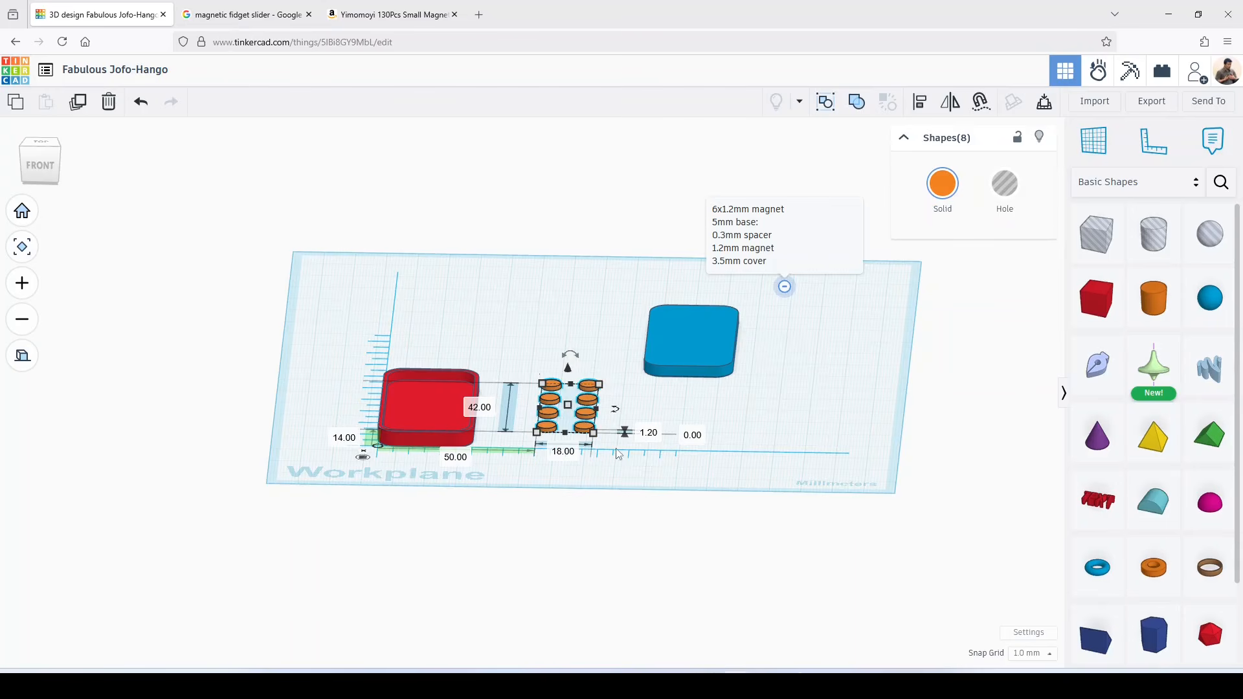
scroll(576, 473, "up", 1)
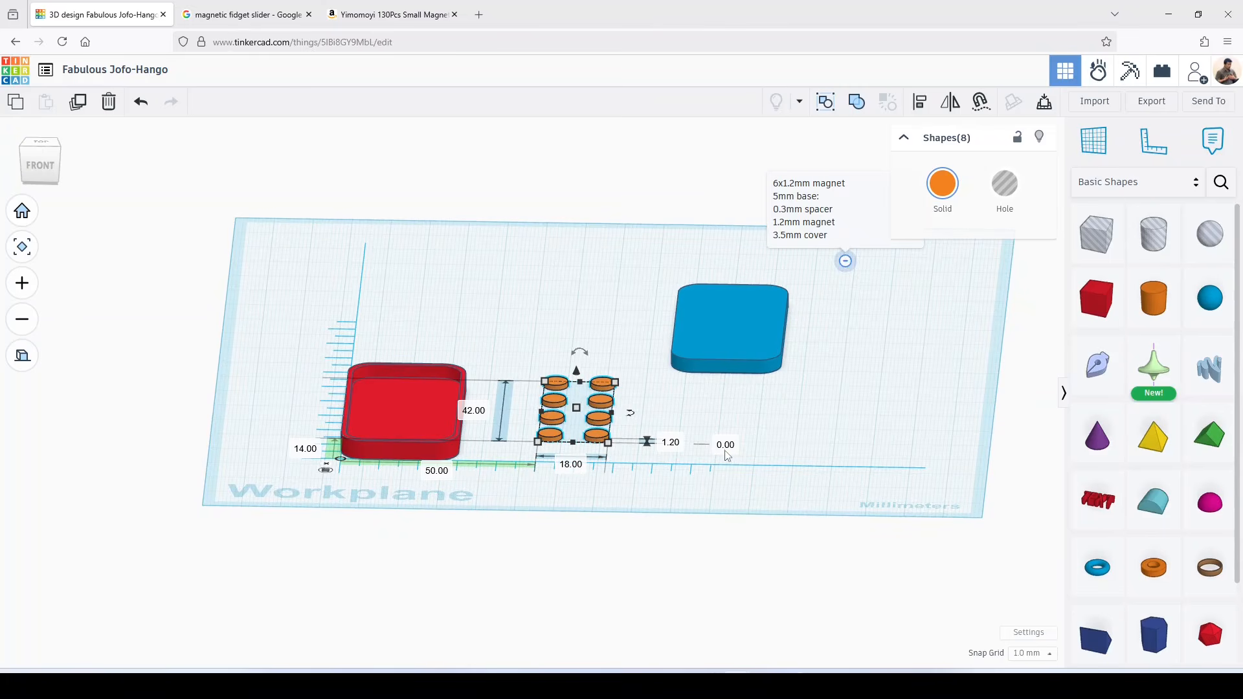
scroll(663, 501, "up", 1)
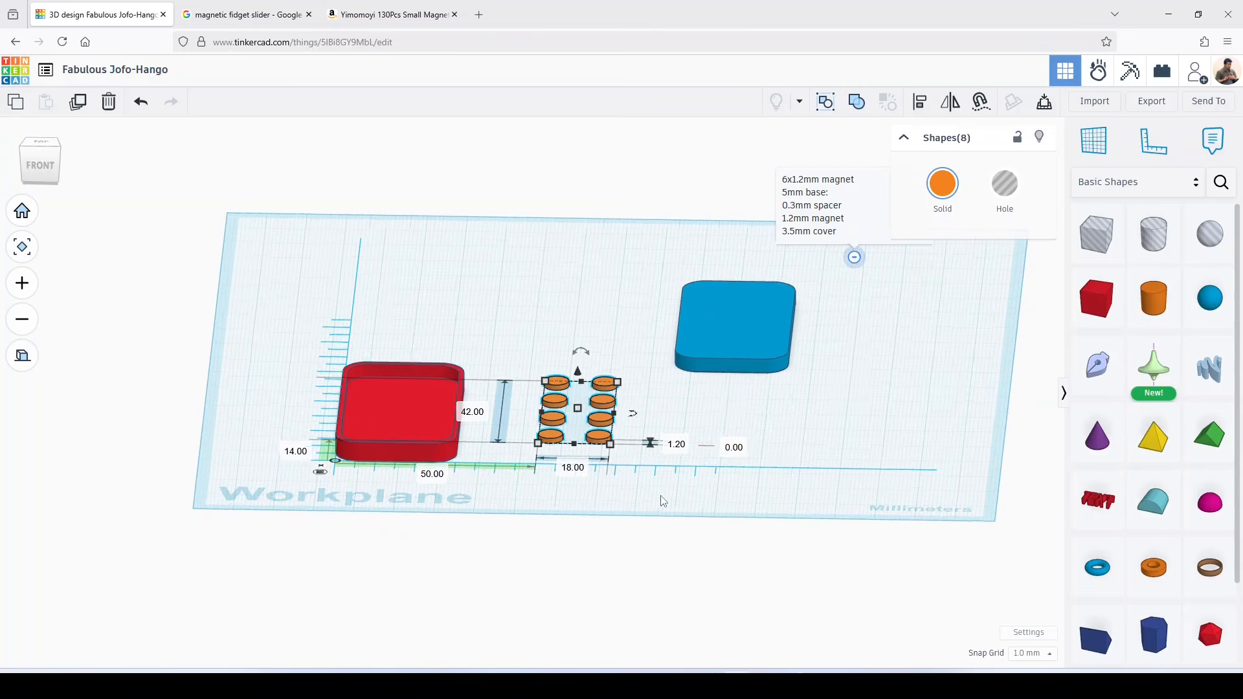
right_click_drag(663, 502, 735, 475)
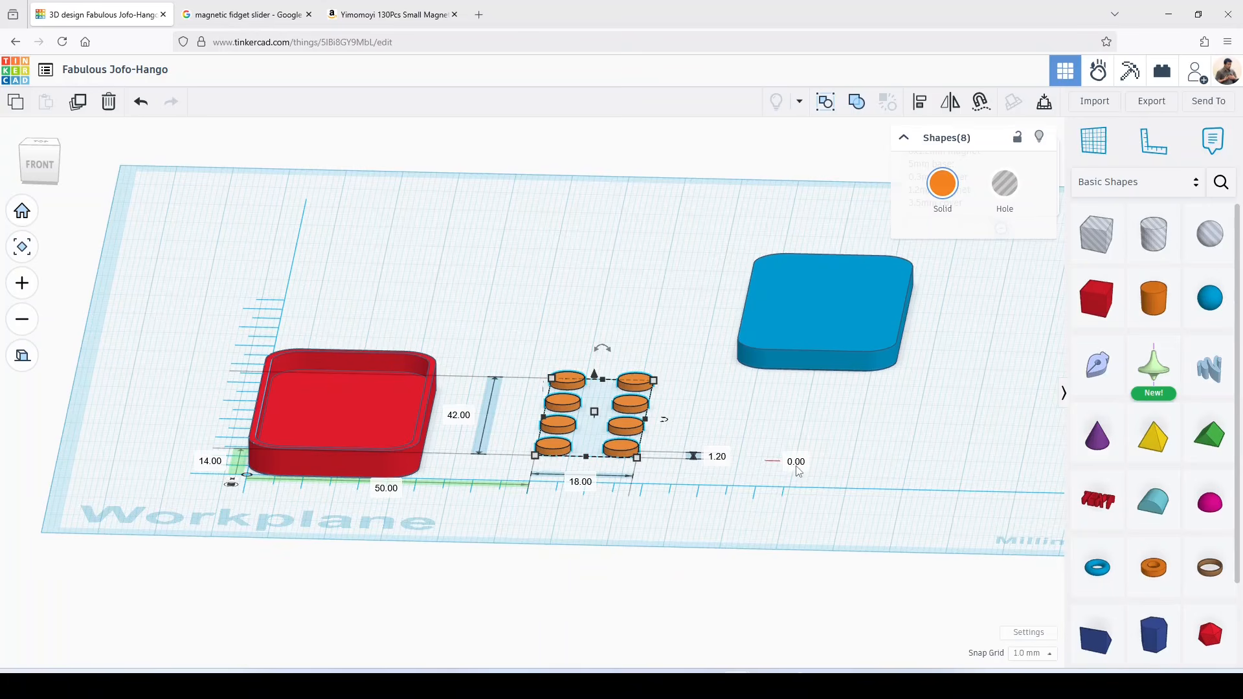
left_click(796, 463)
type("0.3")
key("Return")
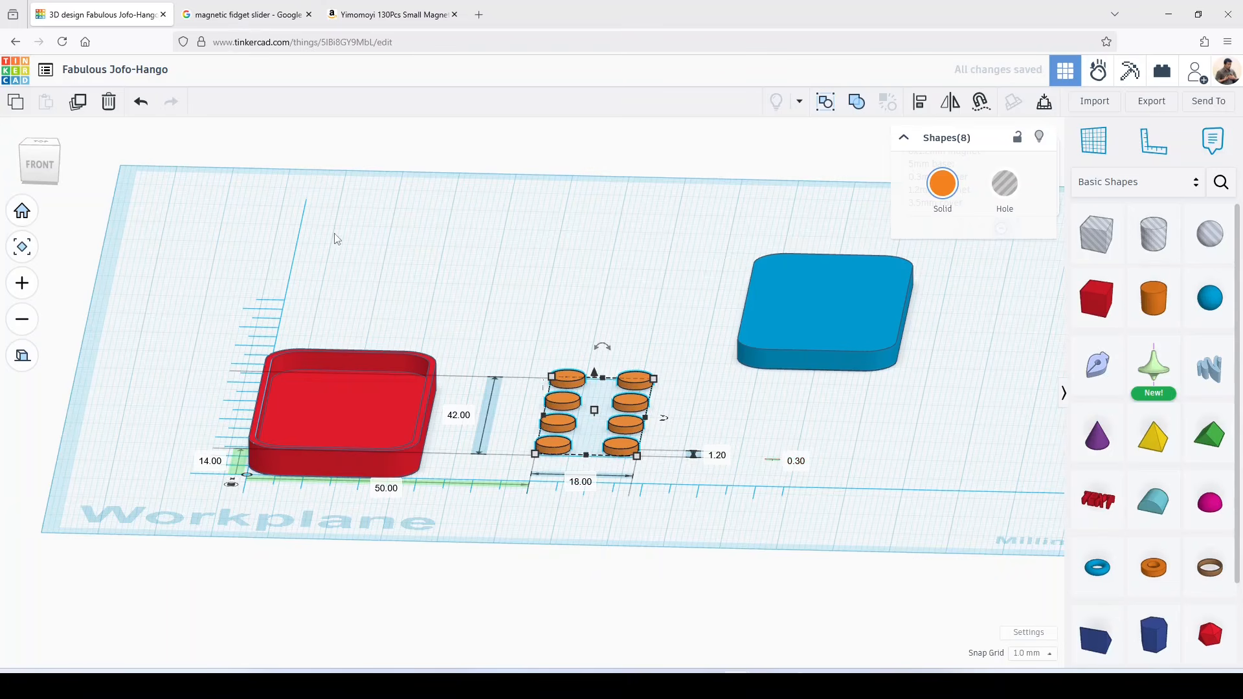
- Bundle the eight orange magnet cylinders into one group and drop the bundle onto the workplane
left_click(39, 145)
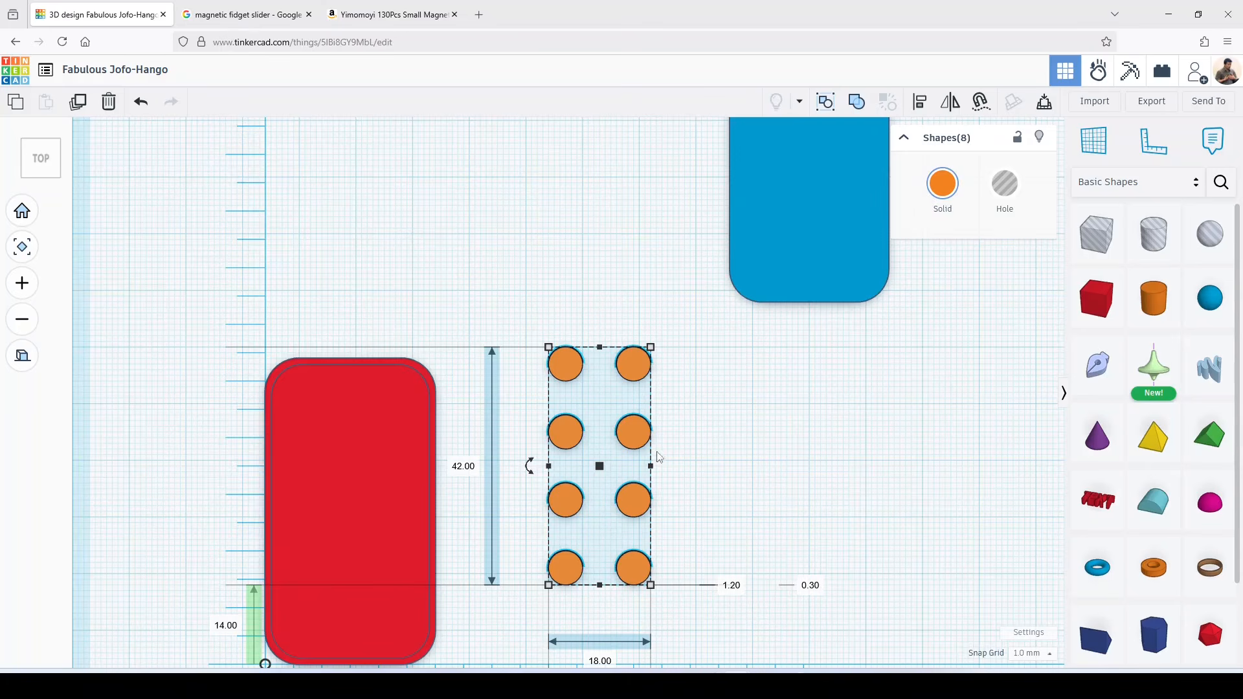
left_click(608, 534)
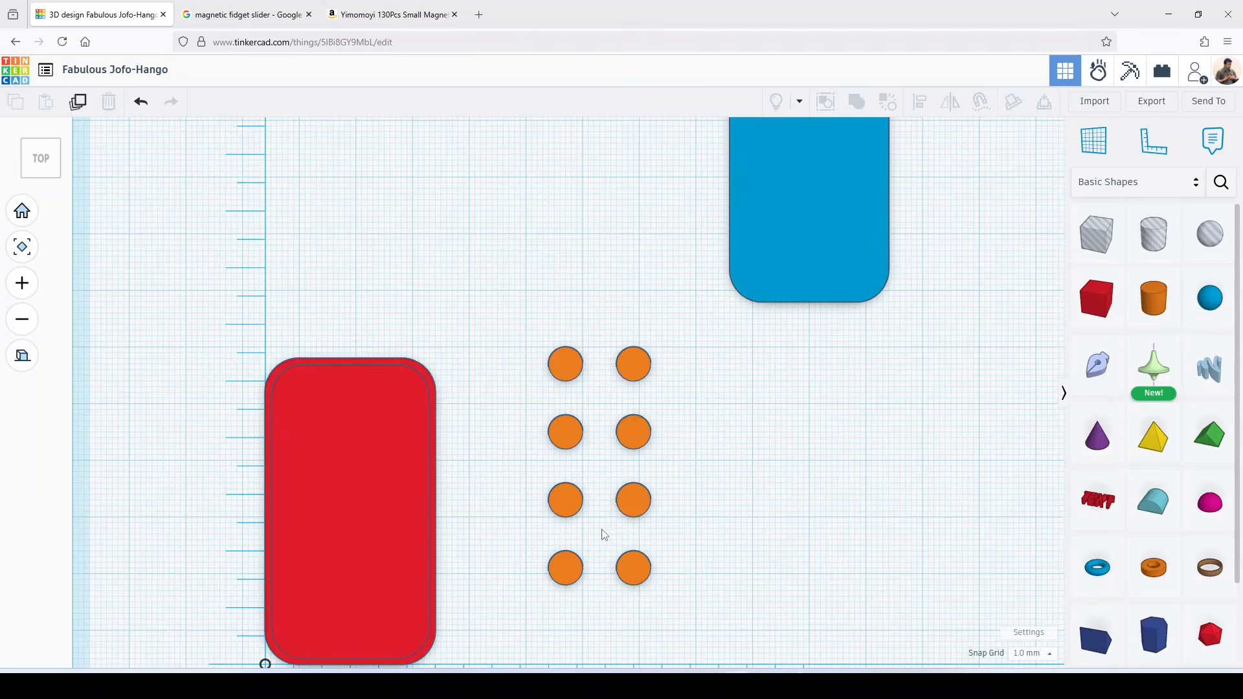
left_click_drag(540, 316, 675, 618)
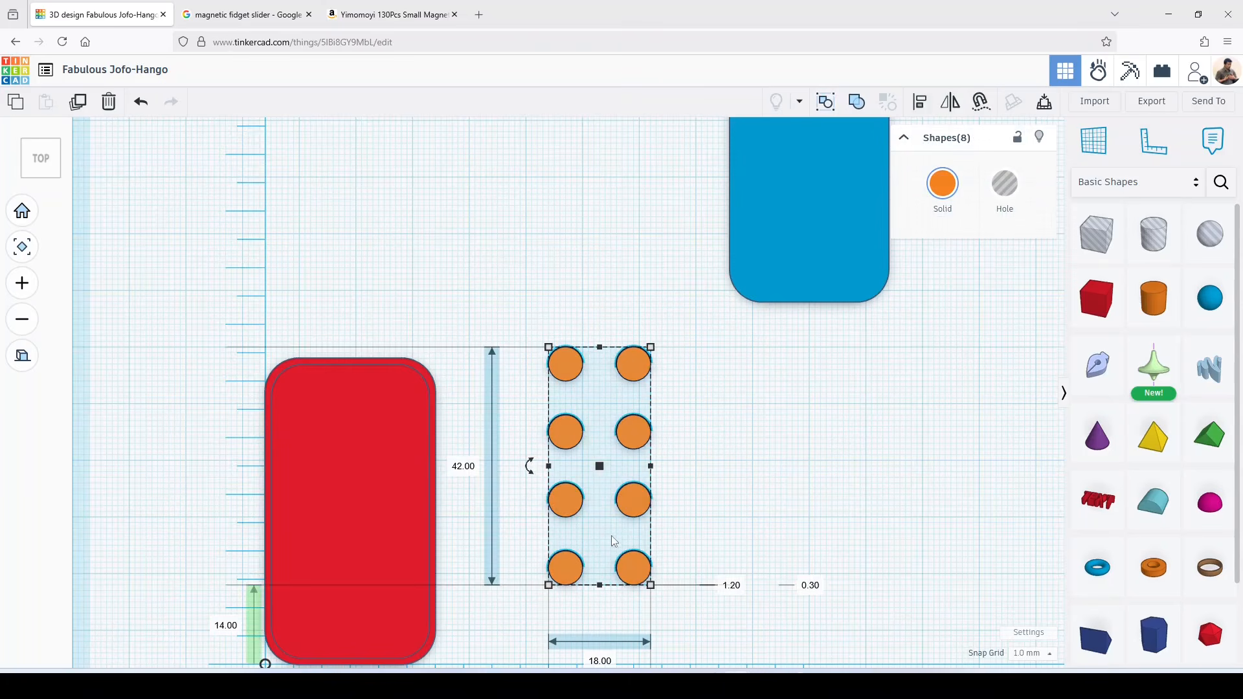
left_click(536, 532)
left_click_drag(535, 328, 684, 607)
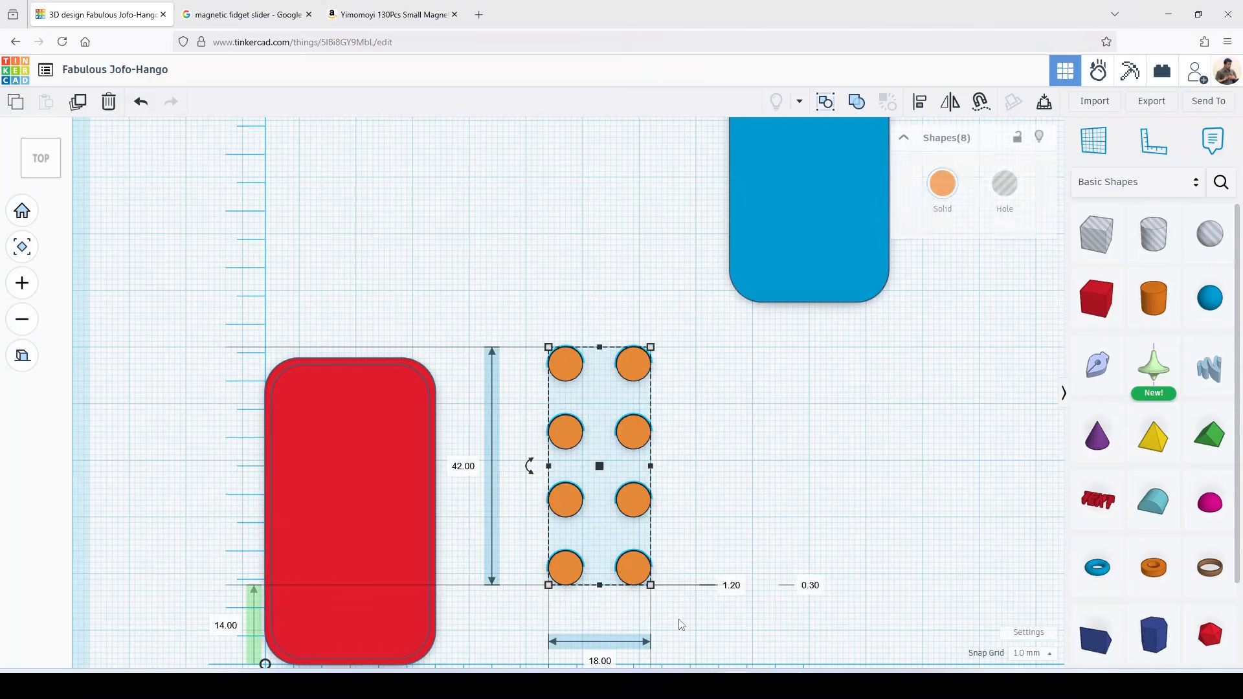
left_click(826, 104)
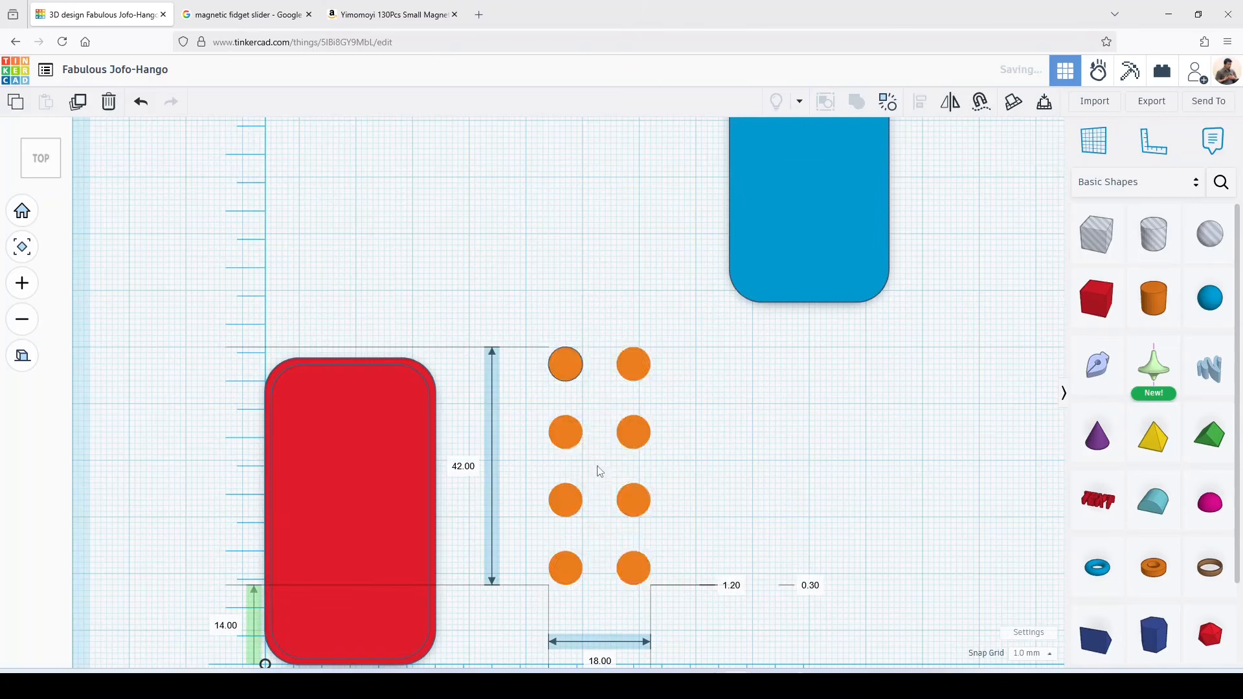
key("d")
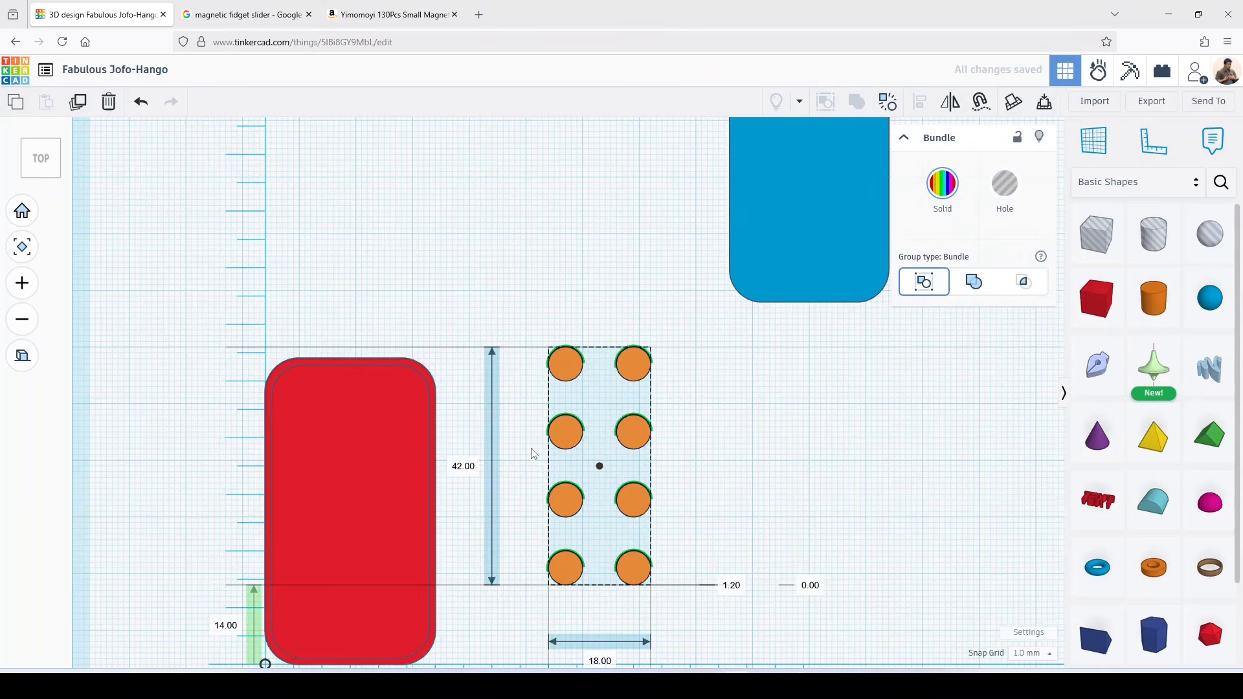
left_click(652, 478)
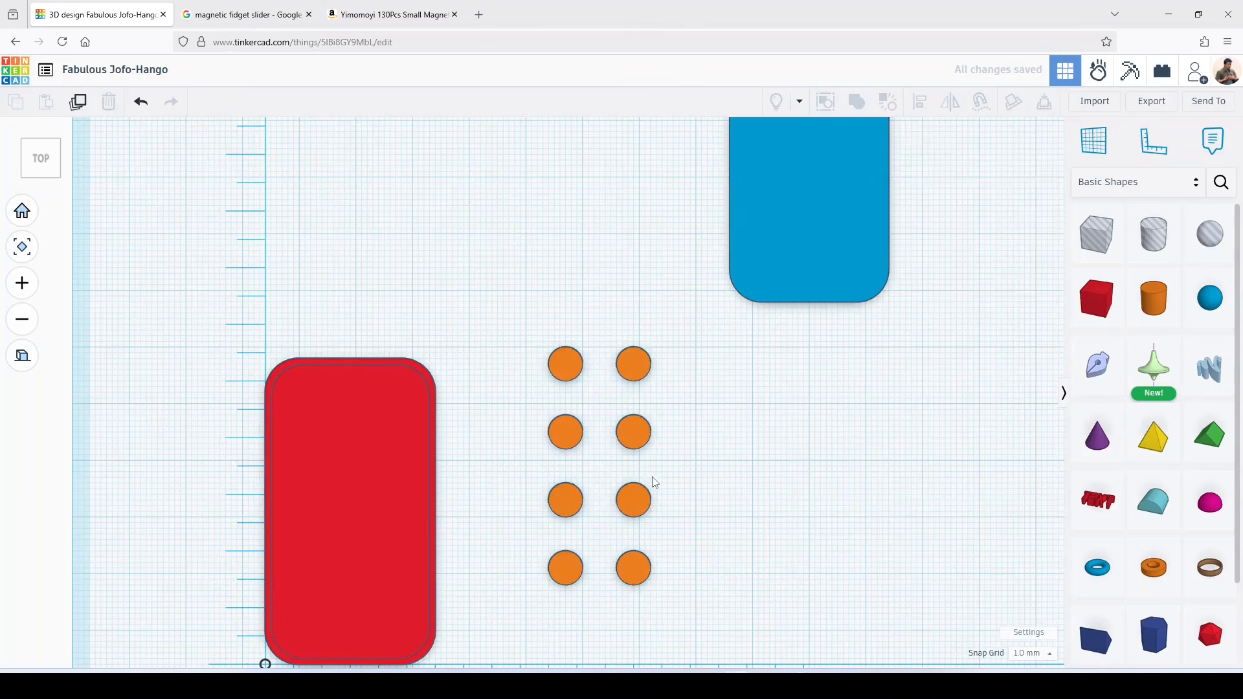
- Move the magnet bundle into the red base, 6 mm across and 6 mm back from the ruler origin, so it sits centred
scroll(679, 525, "down", 2)
left_click_drag(653, 578, 517, 333)
left_click_drag(554, 536, 354, 567)
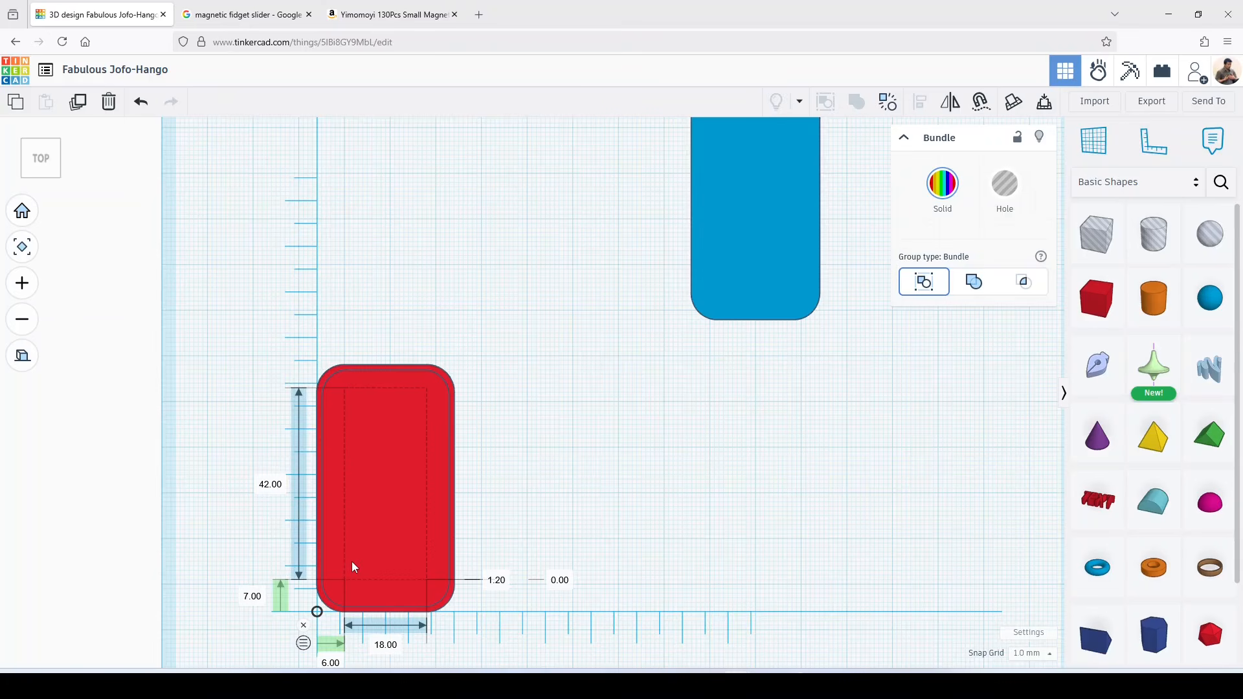
left_click_drag(353, 567, 472, 568)
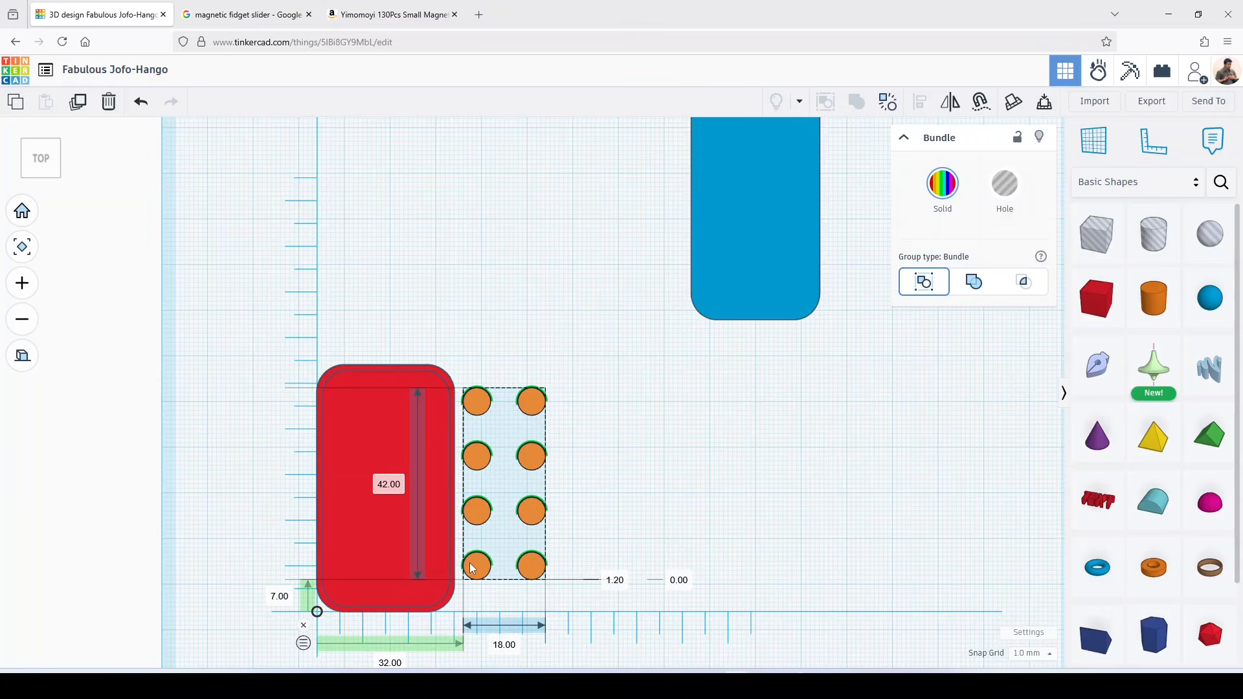
left_click_drag(472, 567, 508, 570)
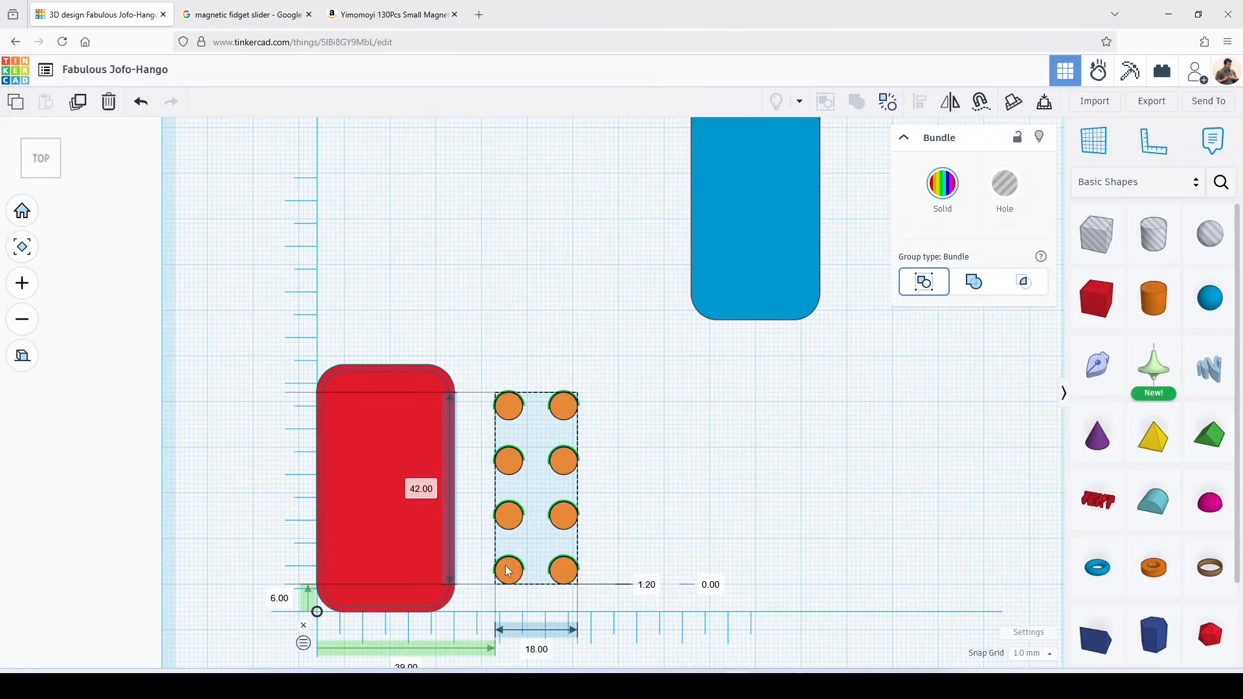
left_click_drag(507, 570, 353, 573)
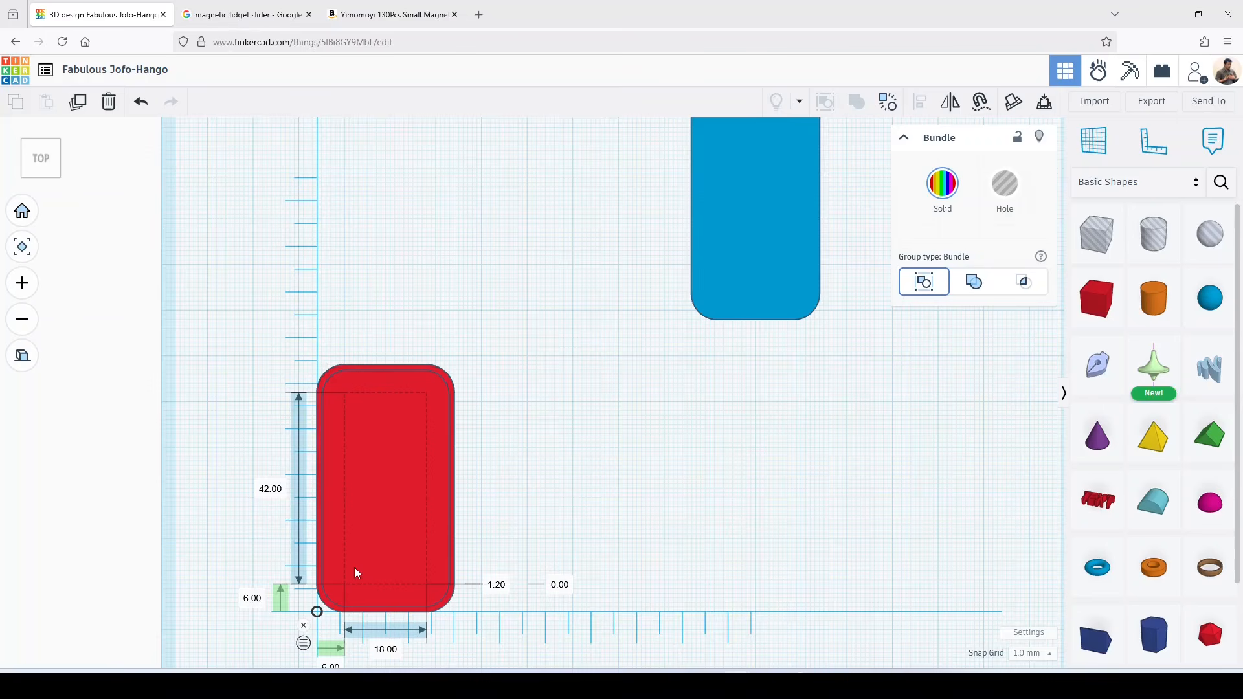
left_click_drag(355, 573, 355, 573)
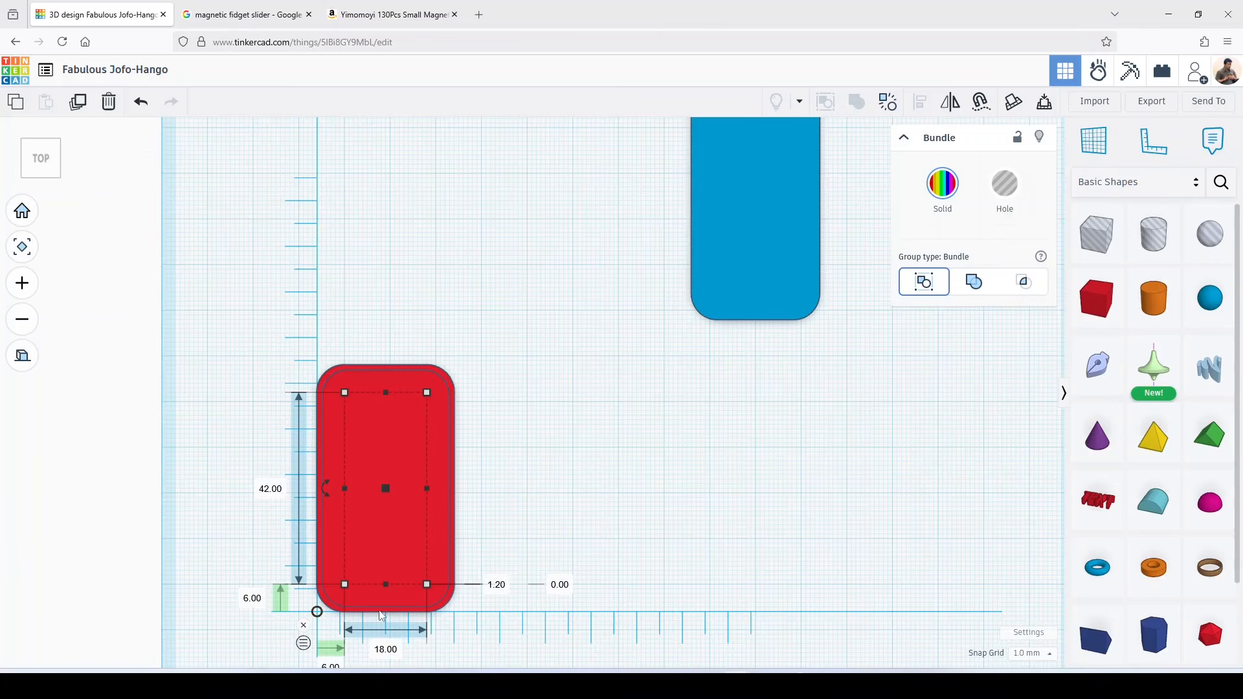
- Raise the magnet bundle to an elevation of 0.3 mm and turn it into a hole
right_click_drag(508, 556, 514, 432)
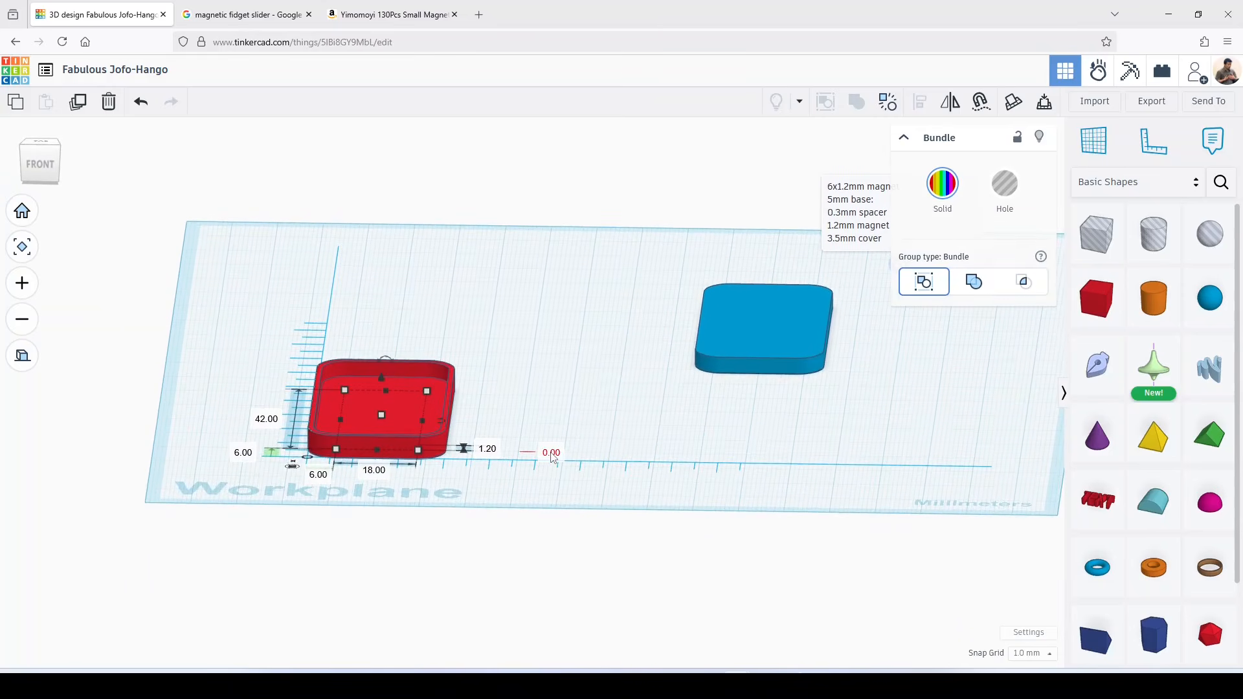
left_click(555, 452)
type("0.3")
key("Return")
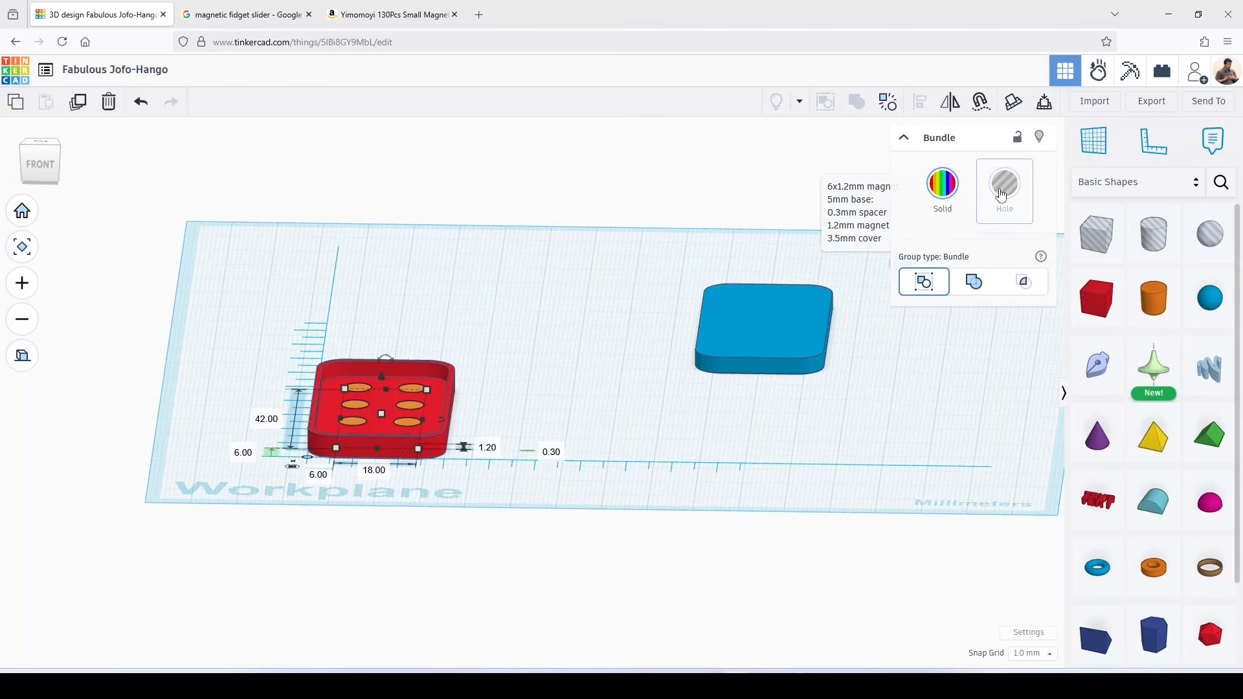
right_click_drag(546, 311, 522, 413)
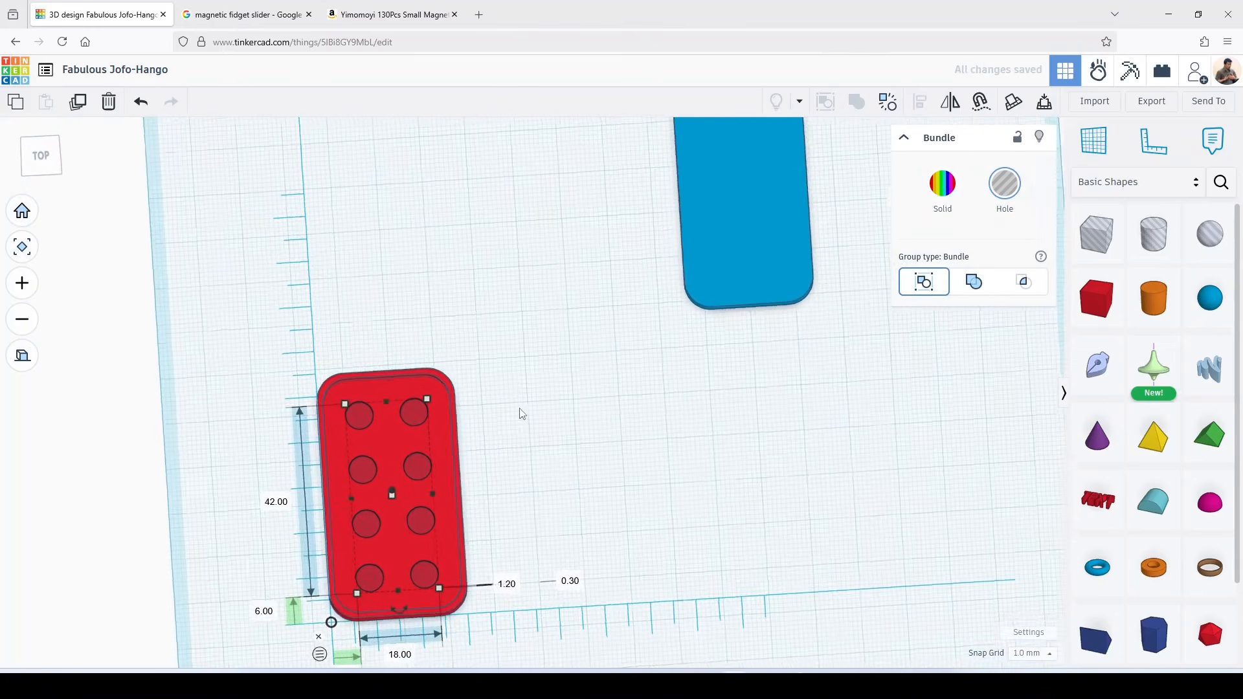
left_click(41, 155)
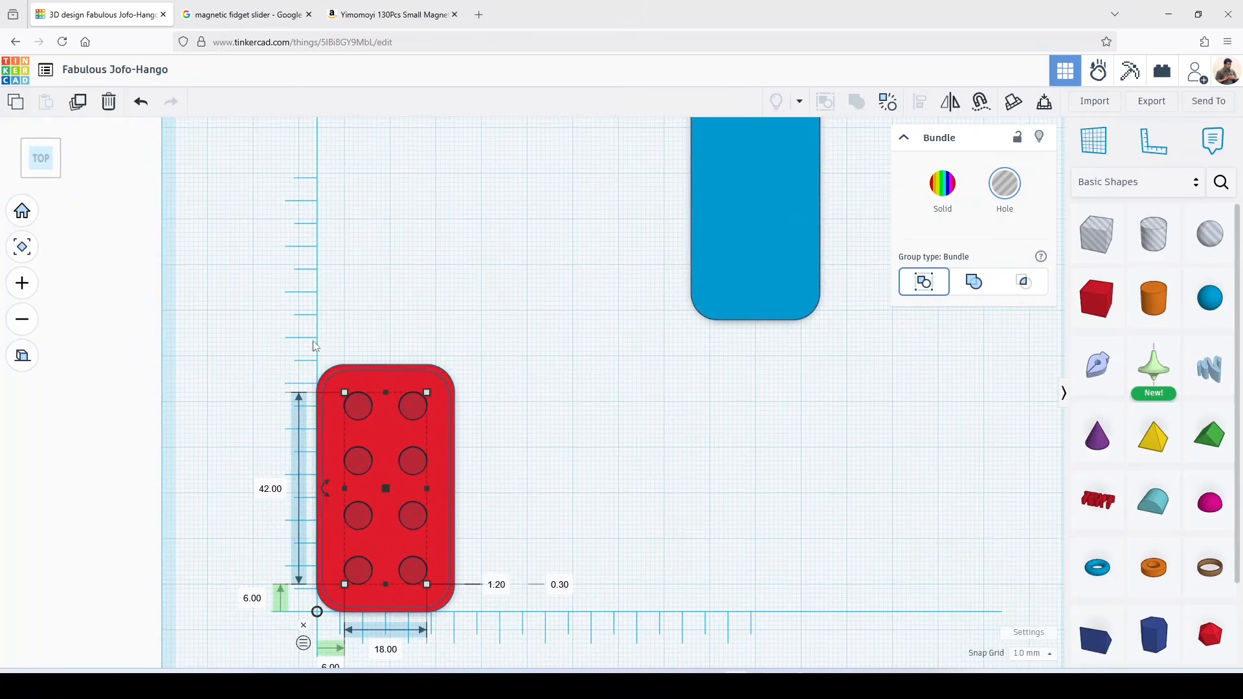
left_click(536, 407)
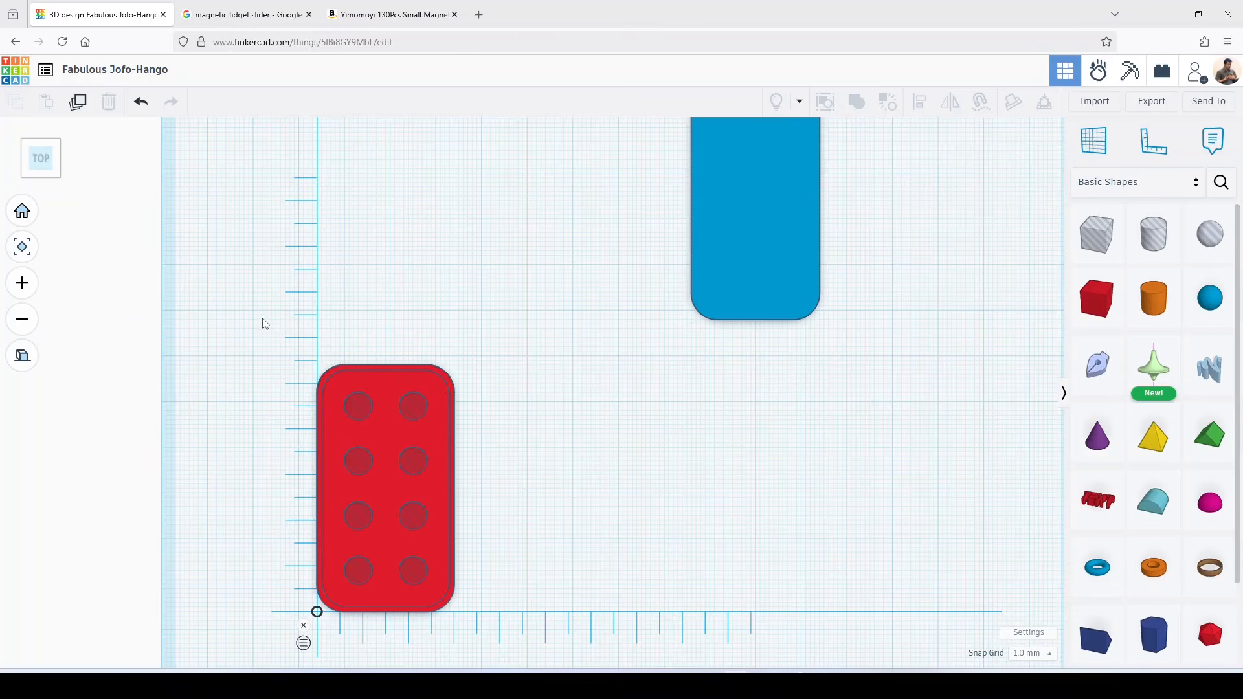
- Union the red base with the magnet hole bundle to cut the eight pockets, and inspect the cut base
left_click_drag(267, 323, 490, 630)
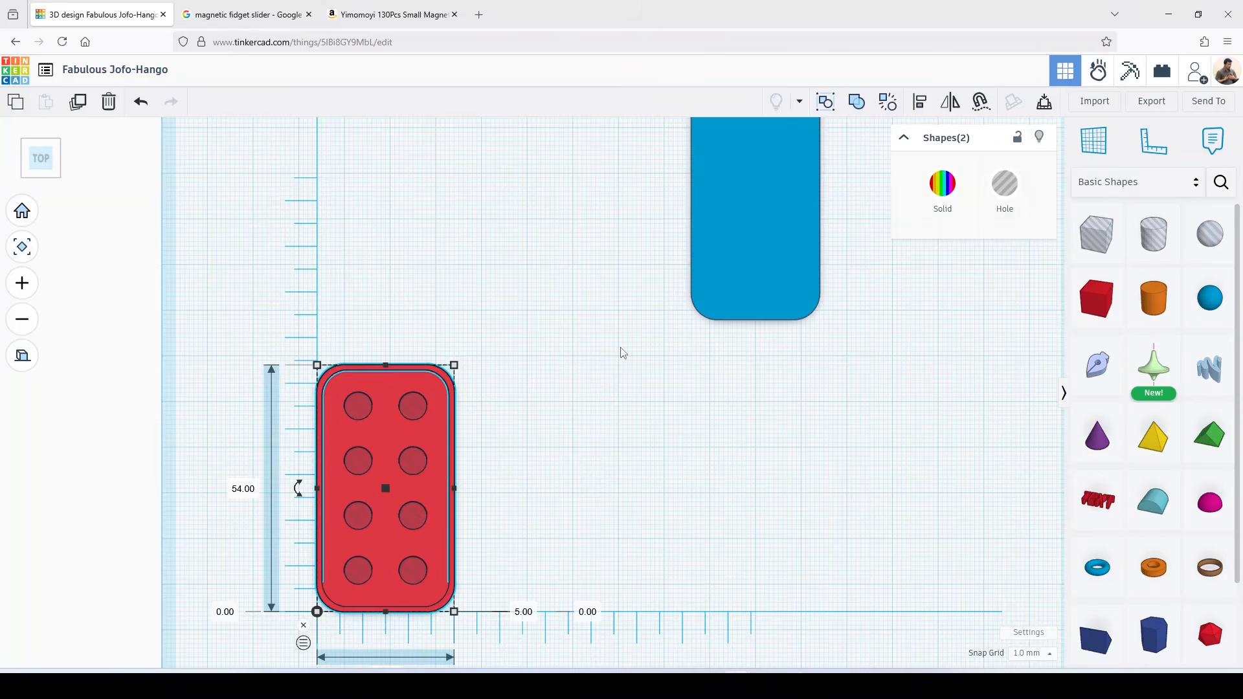
left_click(864, 107)
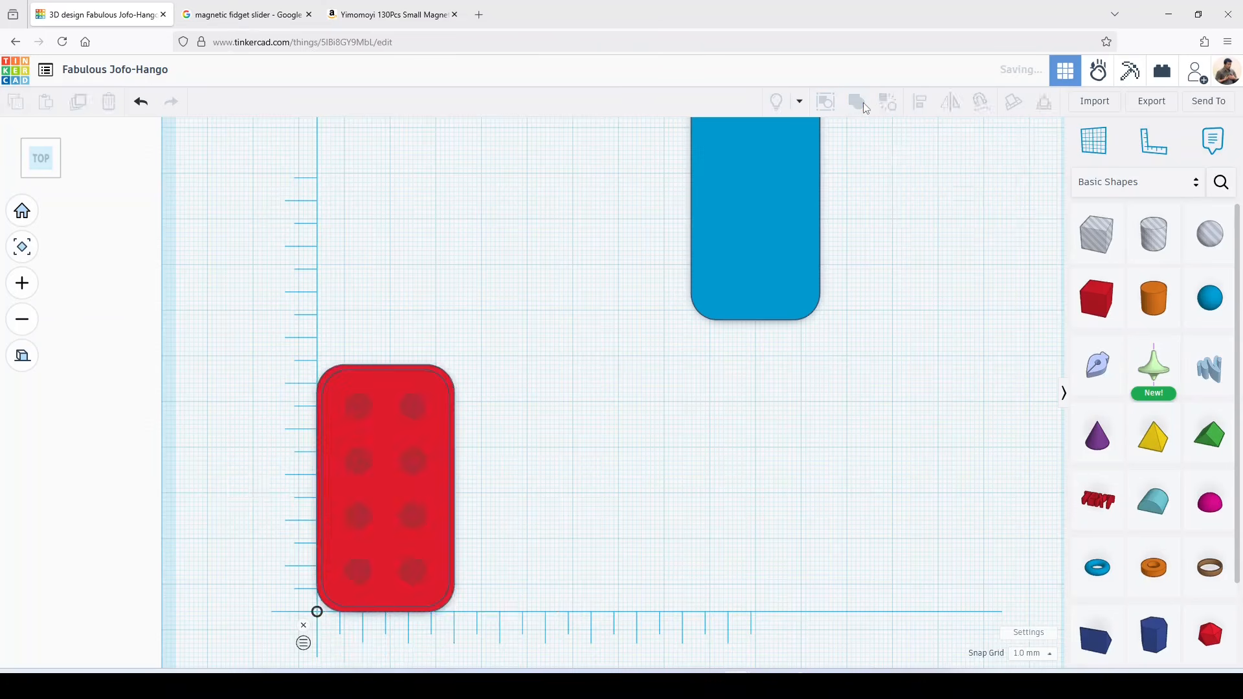
left_click(974, 290)
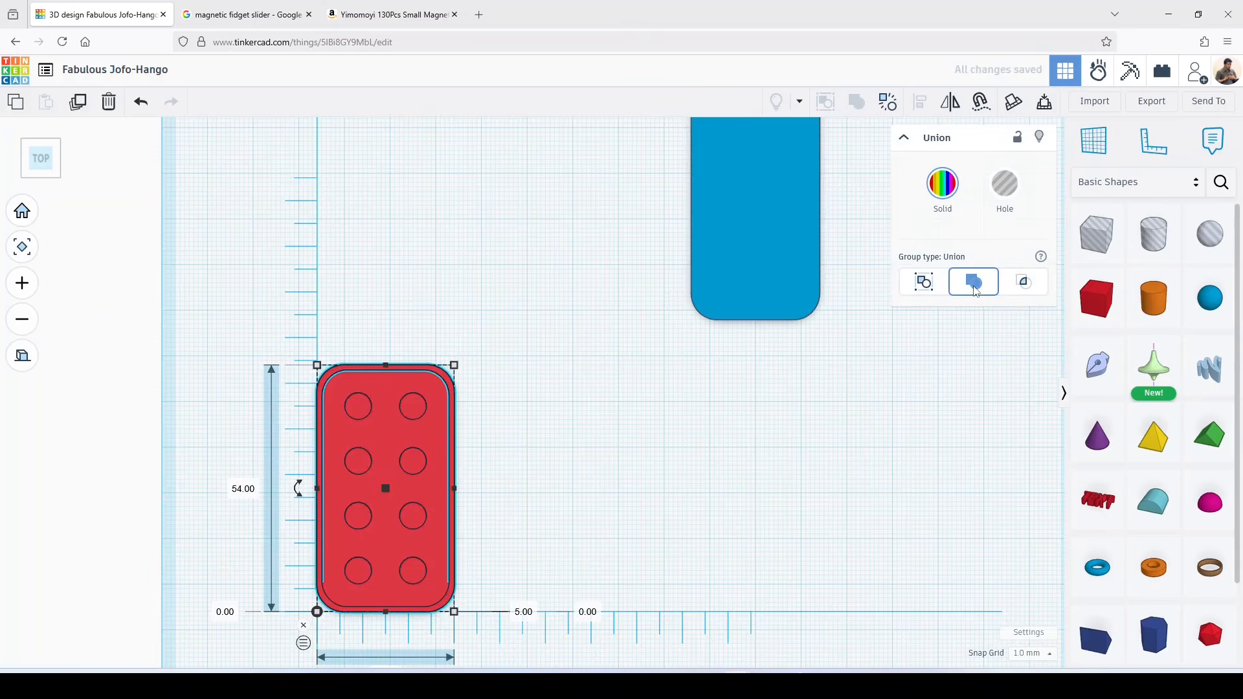
left_click(728, 473)
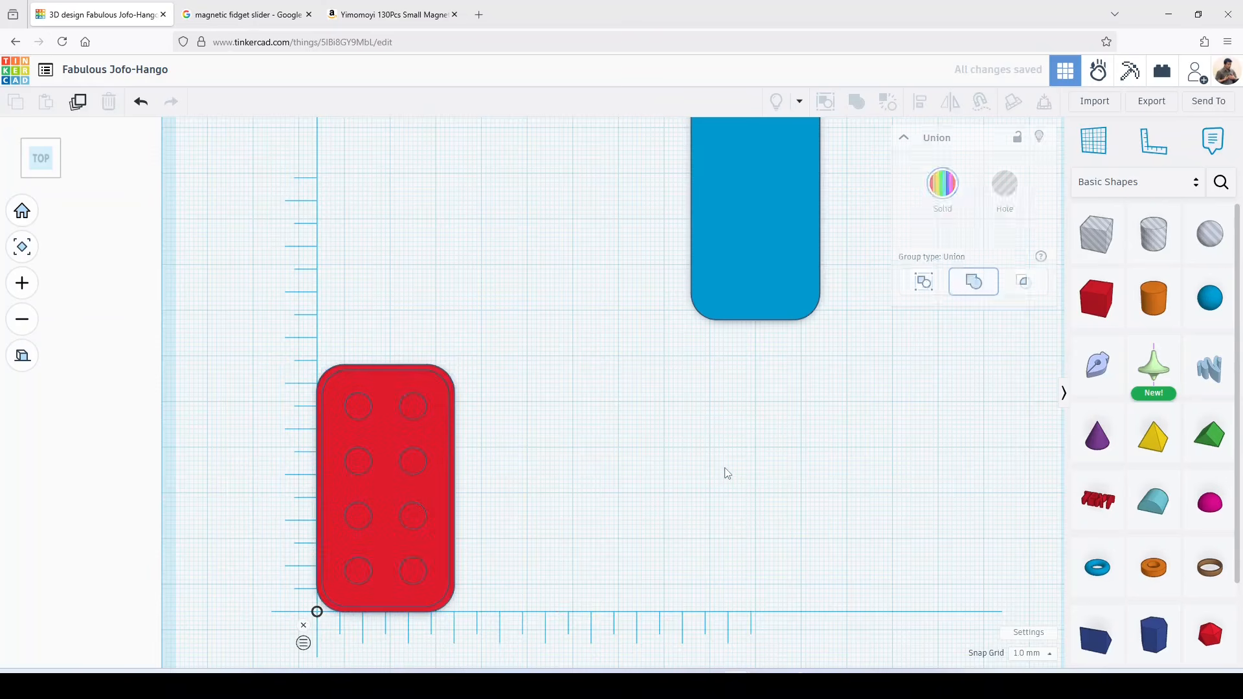
right_click_drag(596, 435, 480, 442)
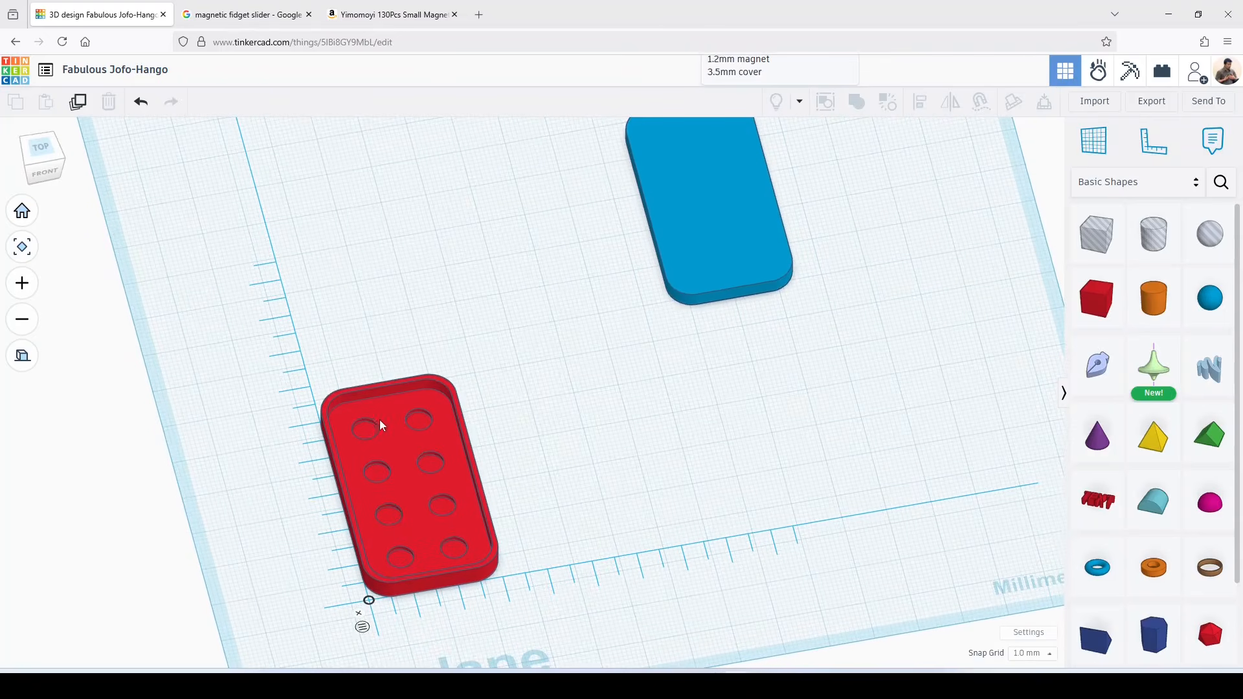
right_click_drag(557, 424, 500, 472)
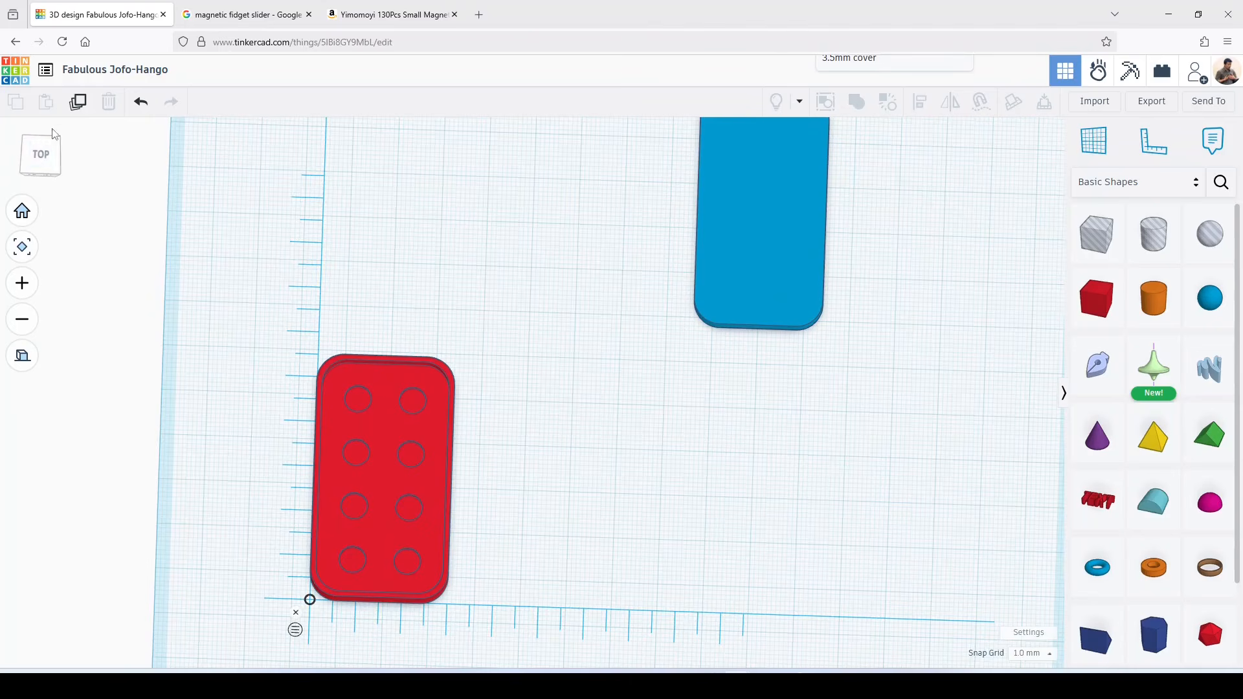
- Move the blue cover into the red base, 1 mm from the ruler origin in both directions, at an elevation of 1.5 mm
left_click(42, 156)
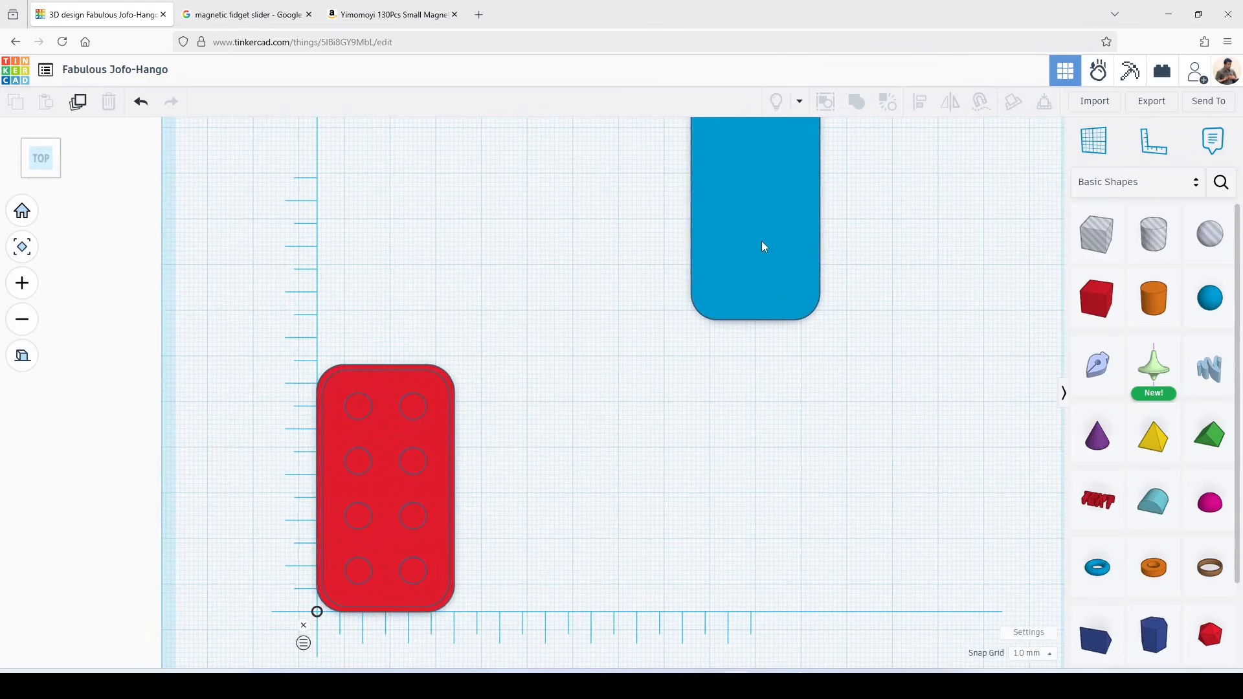
left_click_drag(762, 240, 393, 562)
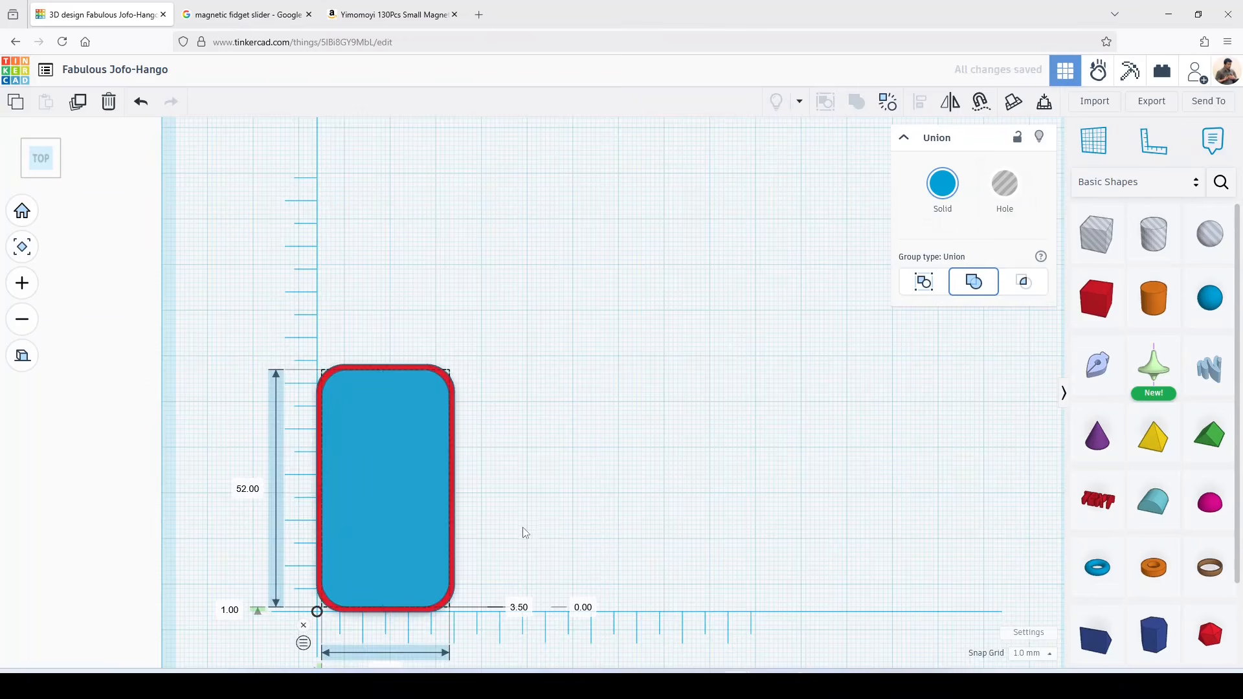
right_click_drag(522, 530, 521, 414)
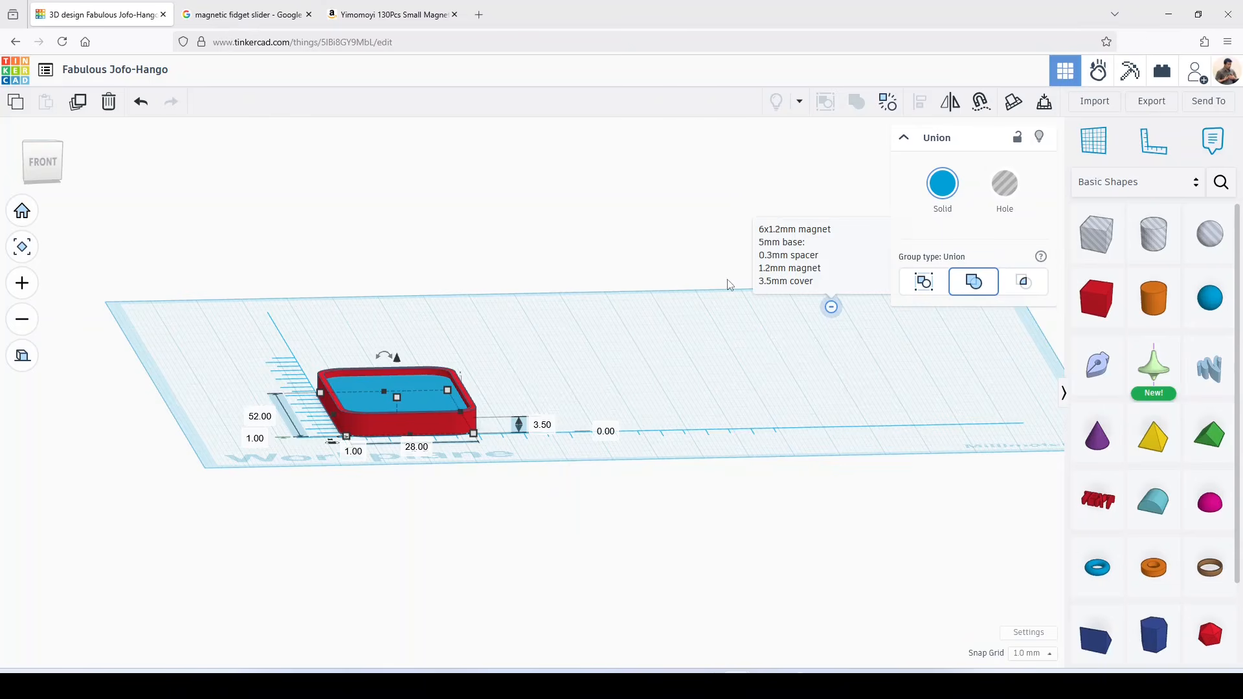
left_click(606, 431)
type("1.5")
key("Return")
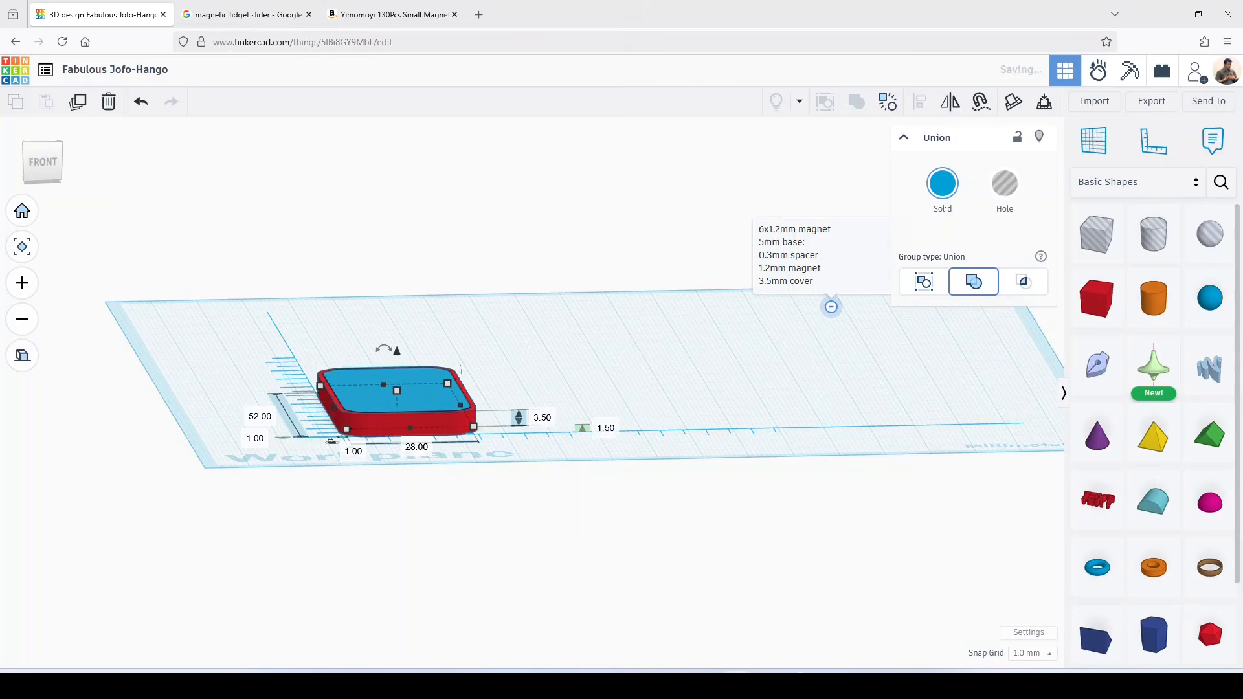
- Make the red base fully transparent so the cover can be seen inside it
right_click_drag(529, 397, 544, 485)
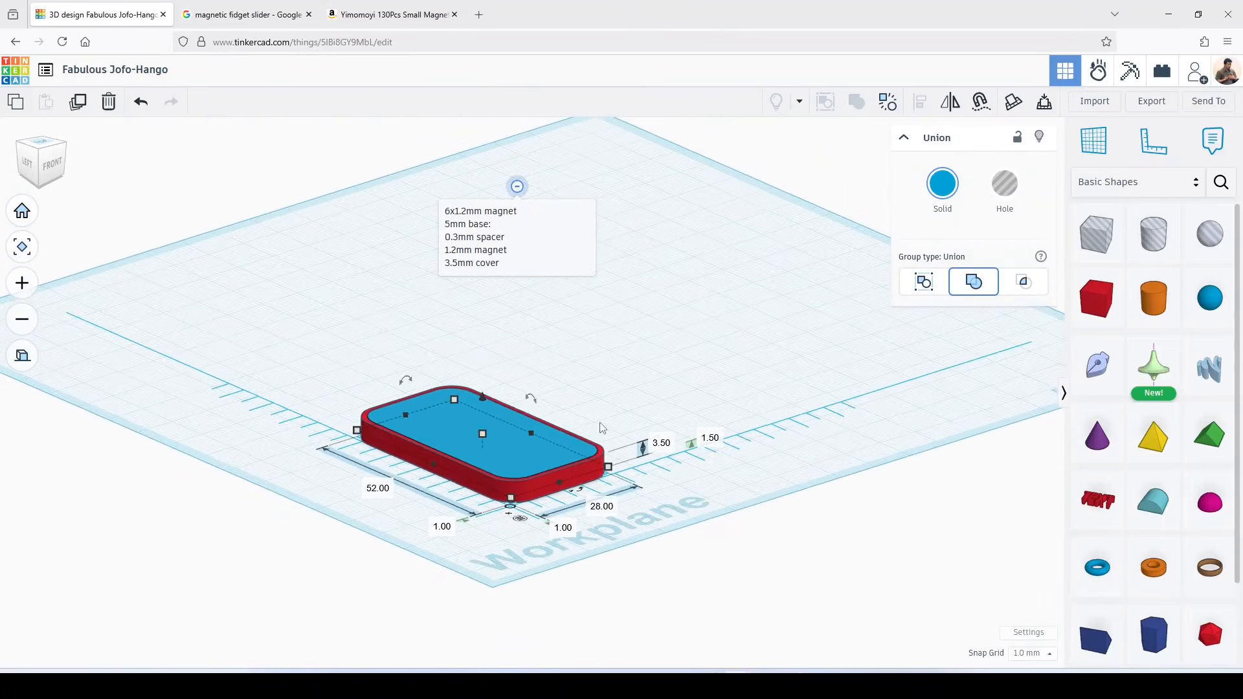
left_click(538, 479)
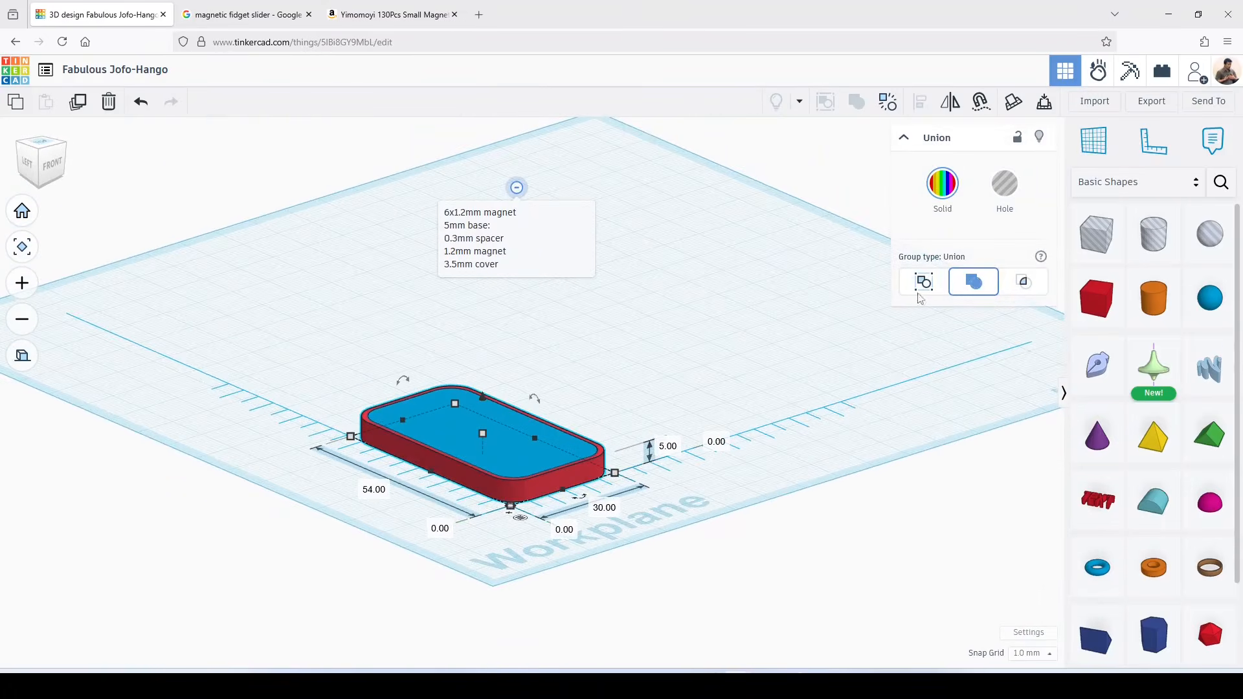
left_click(943, 184)
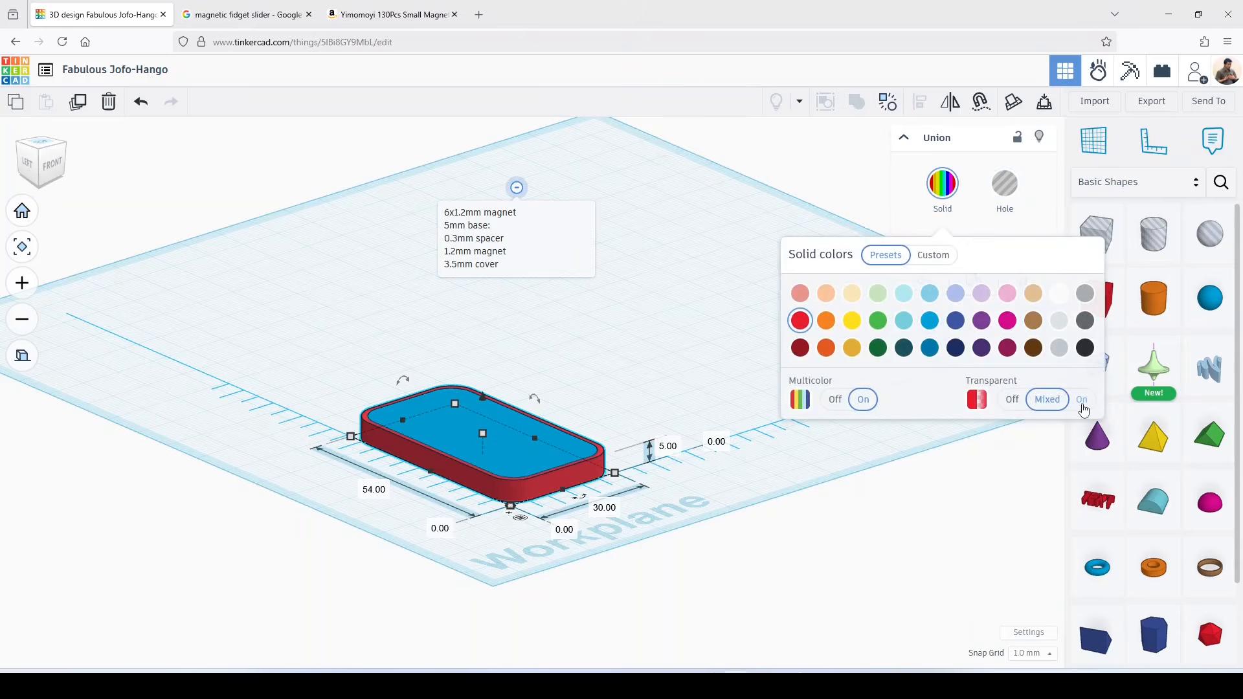
left_click(1082, 406)
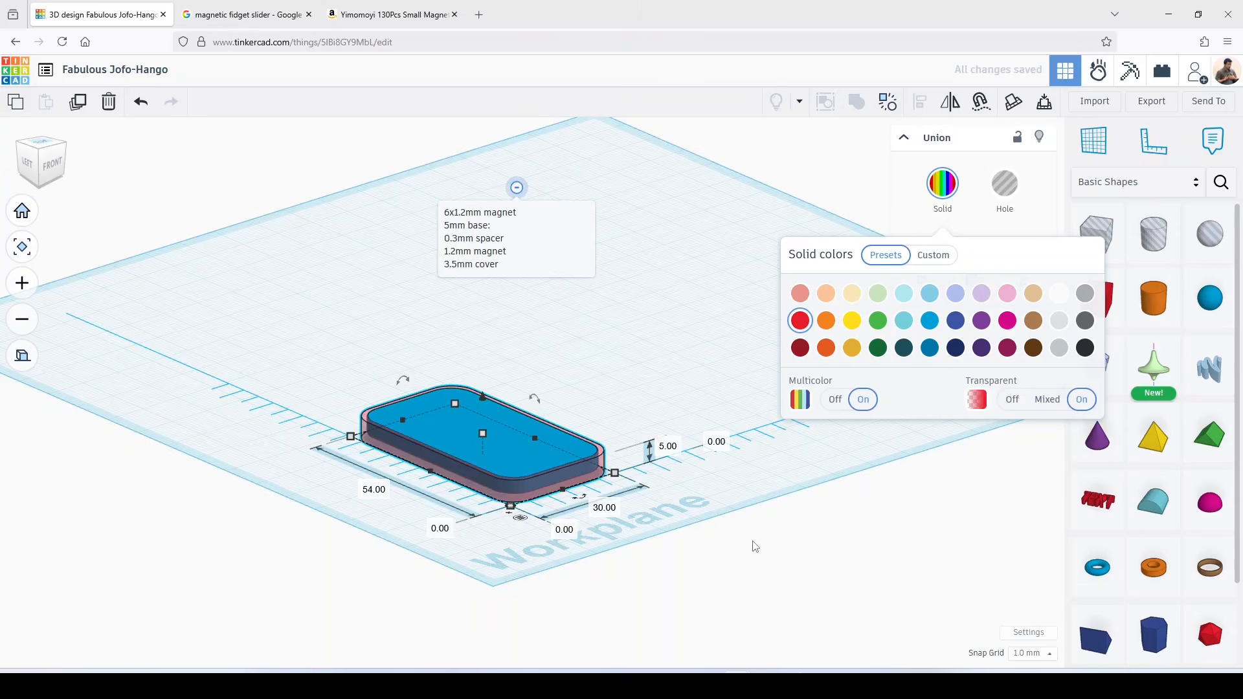
left_click(770, 547)
right_click_drag(704, 375, 393, 427)
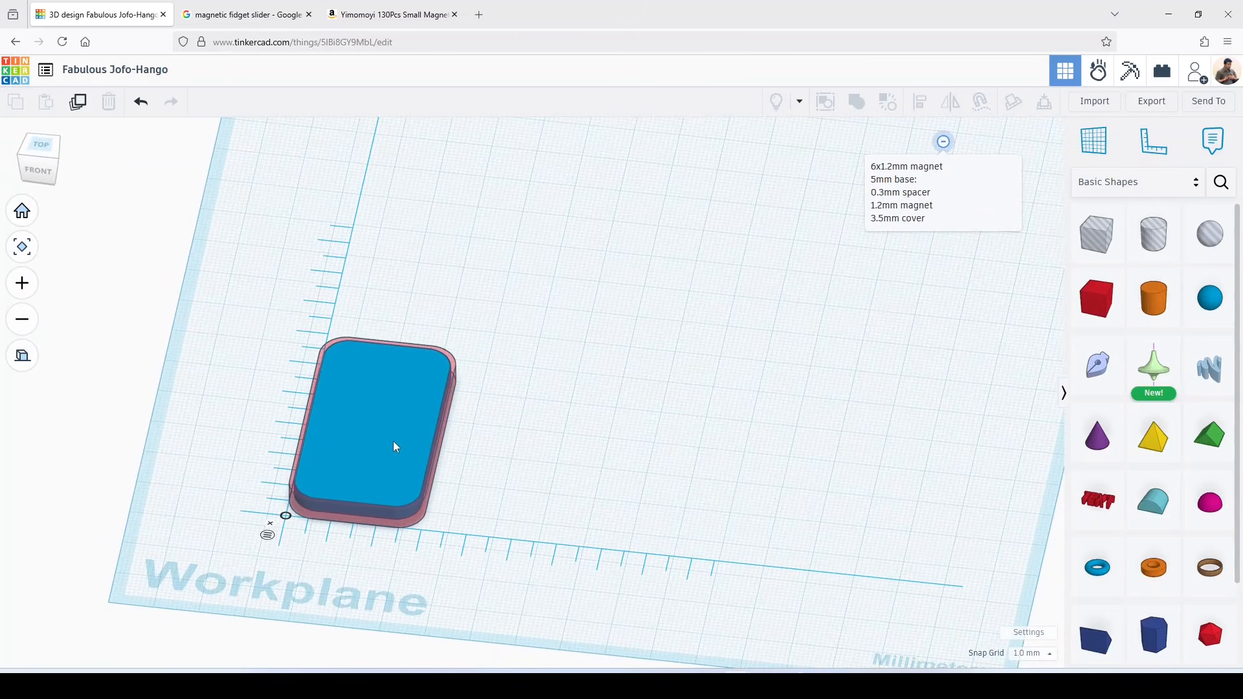
- Move the blue cover out beside the base, 52 mm across and 3 mm back from the ruler origin, keeping its 1.5 mm elevation
left_click(393, 440)
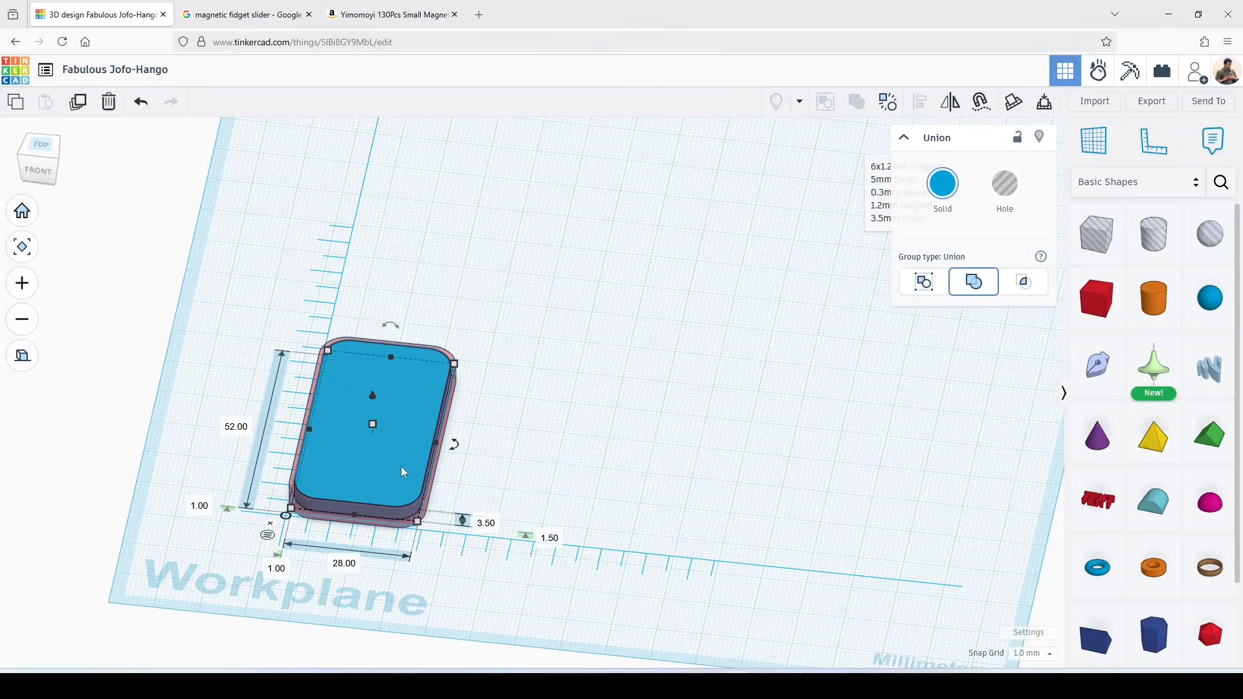
left_click_drag(372, 395, 536, 341)
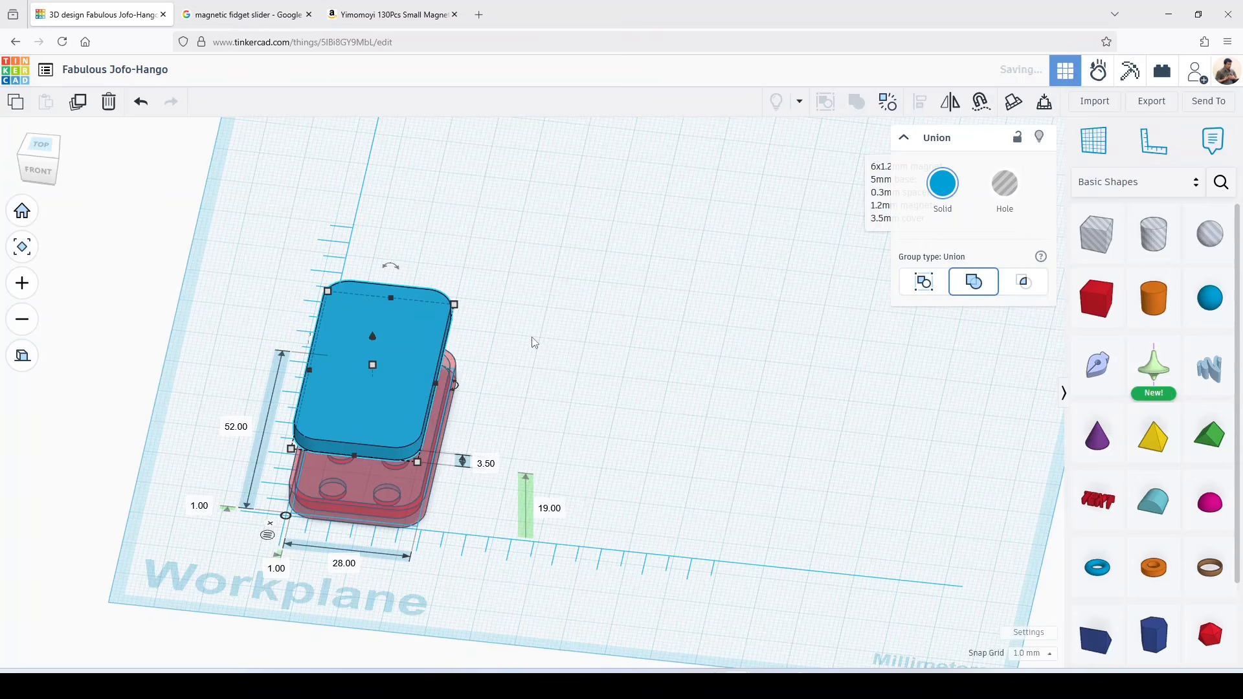
key("ctrl+z")
left_click_drag(408, 466, 637, 483)
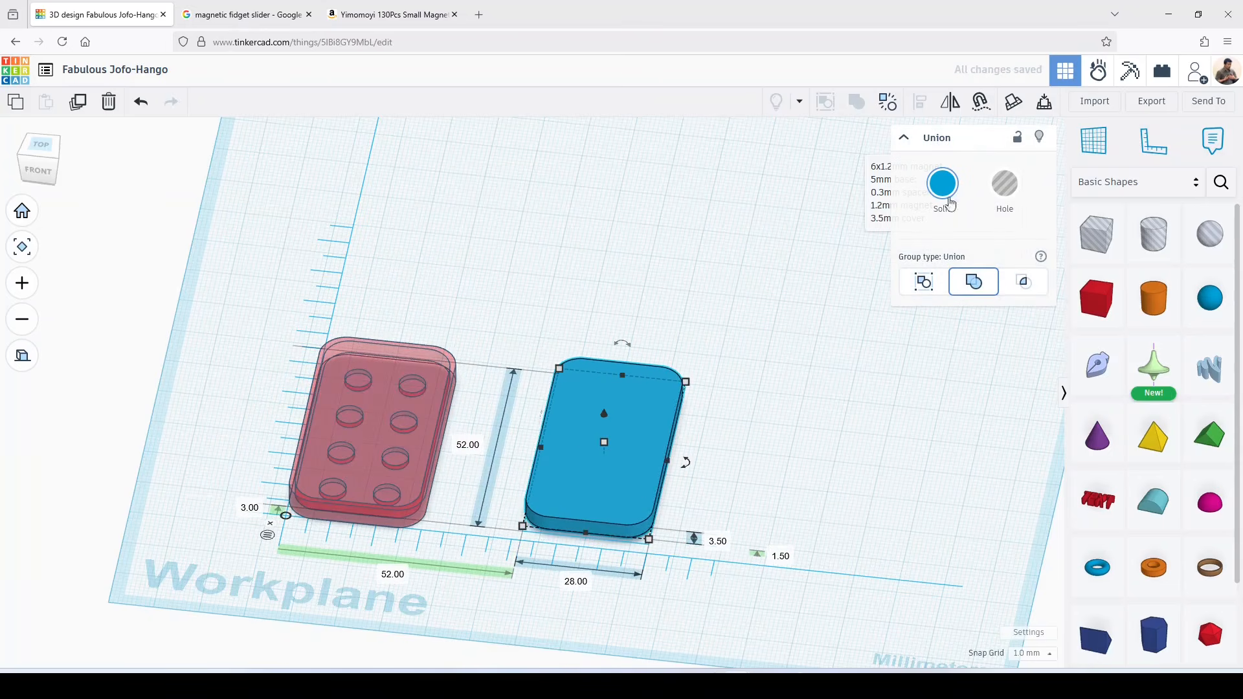
- Drop the blue cover onto the workplane so its underside rests at 0 mm elevation
left_click(1044, 103)
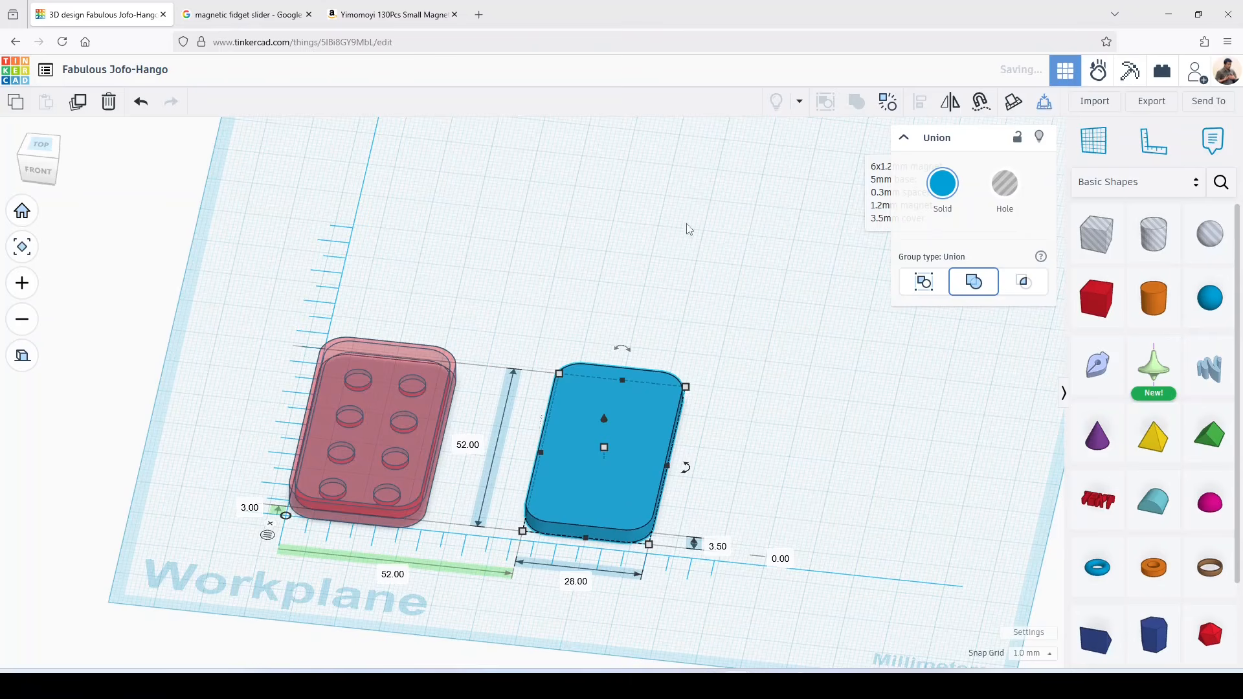
left_click(723, 357)
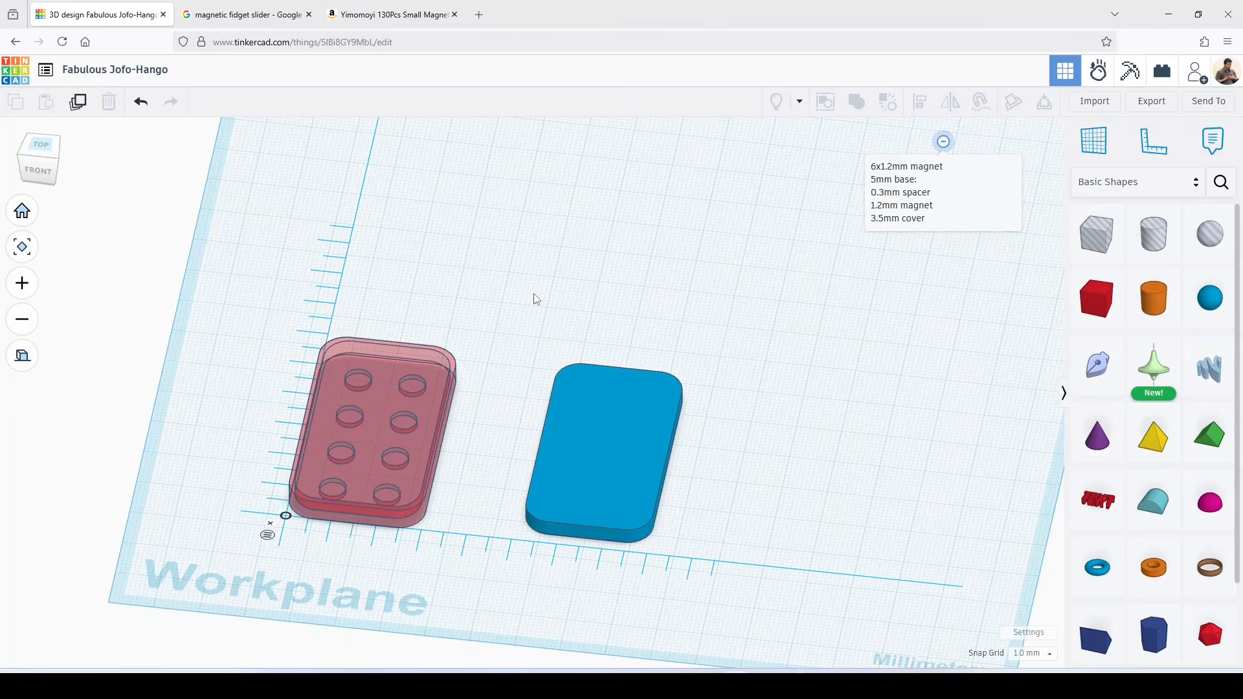
right_click_drag(563, 291, 594, 329)
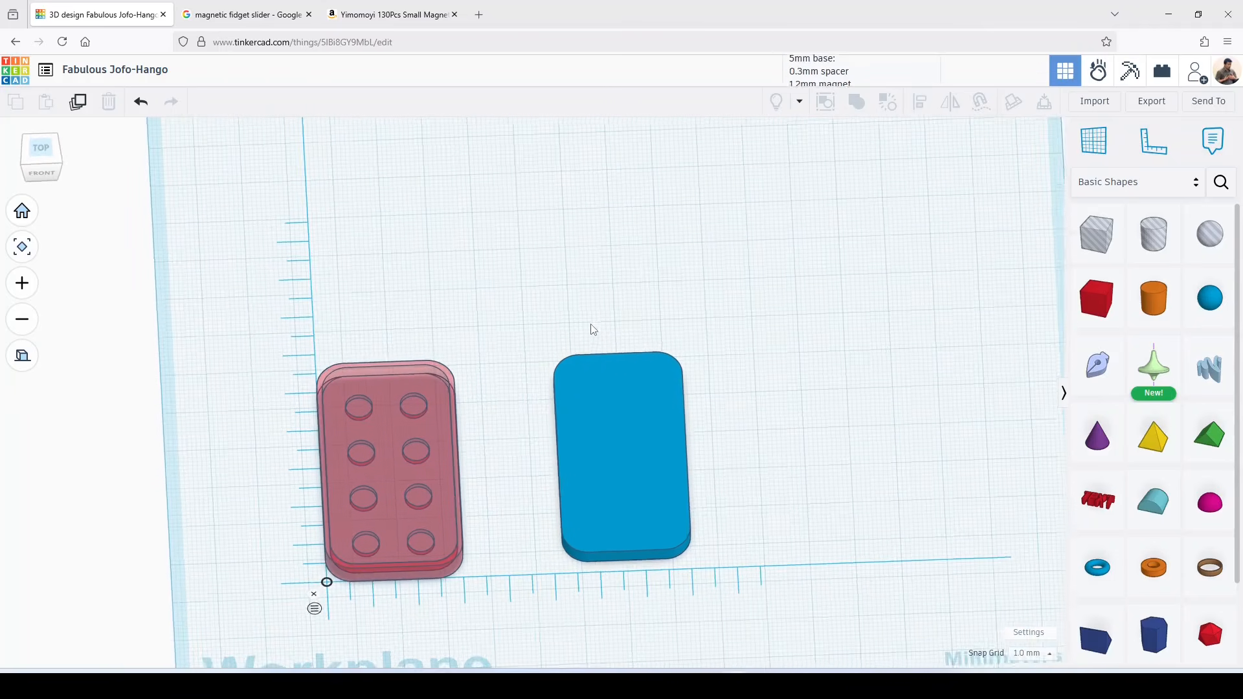
- Review the download format options for exporting only the red base, and close them without downloading
left_click(436, 444)
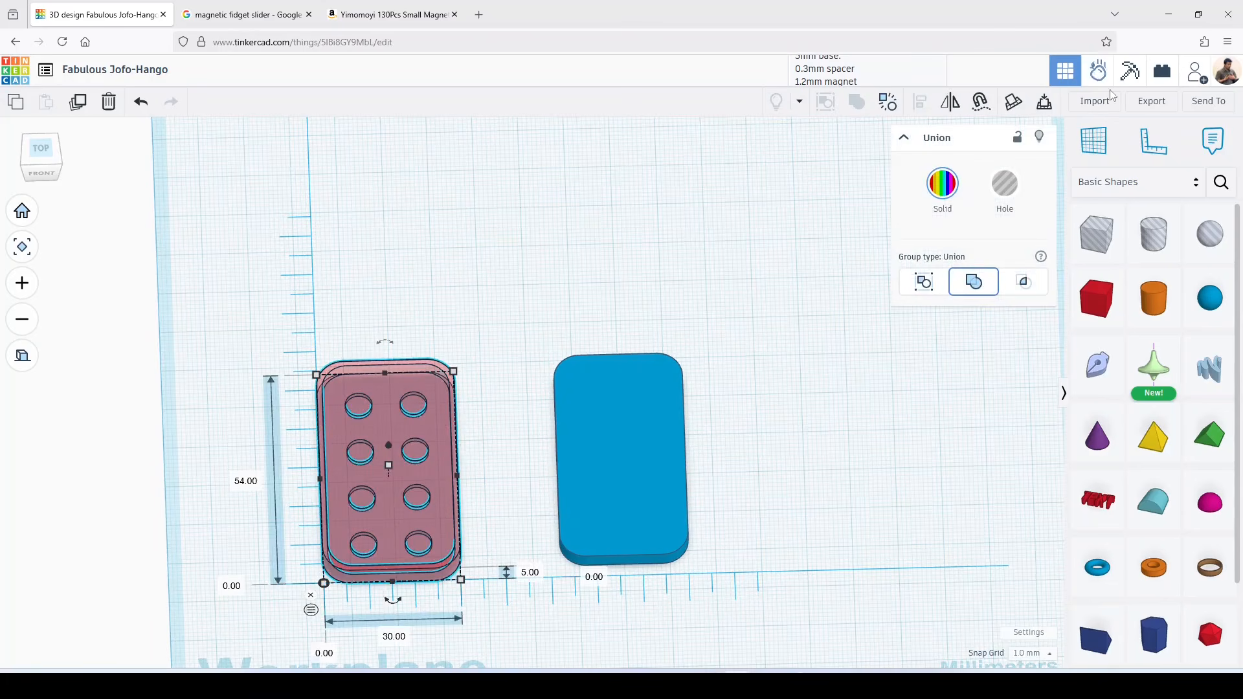
left_click(1147, 103)
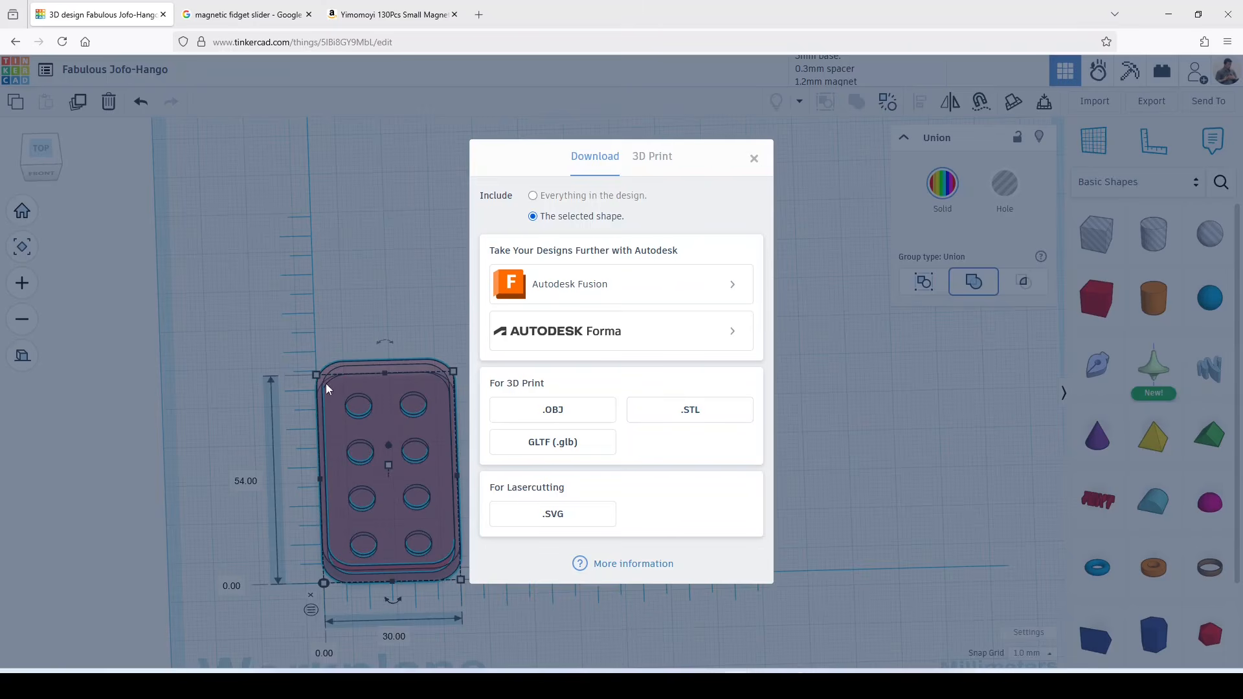
left_click(752, 162)
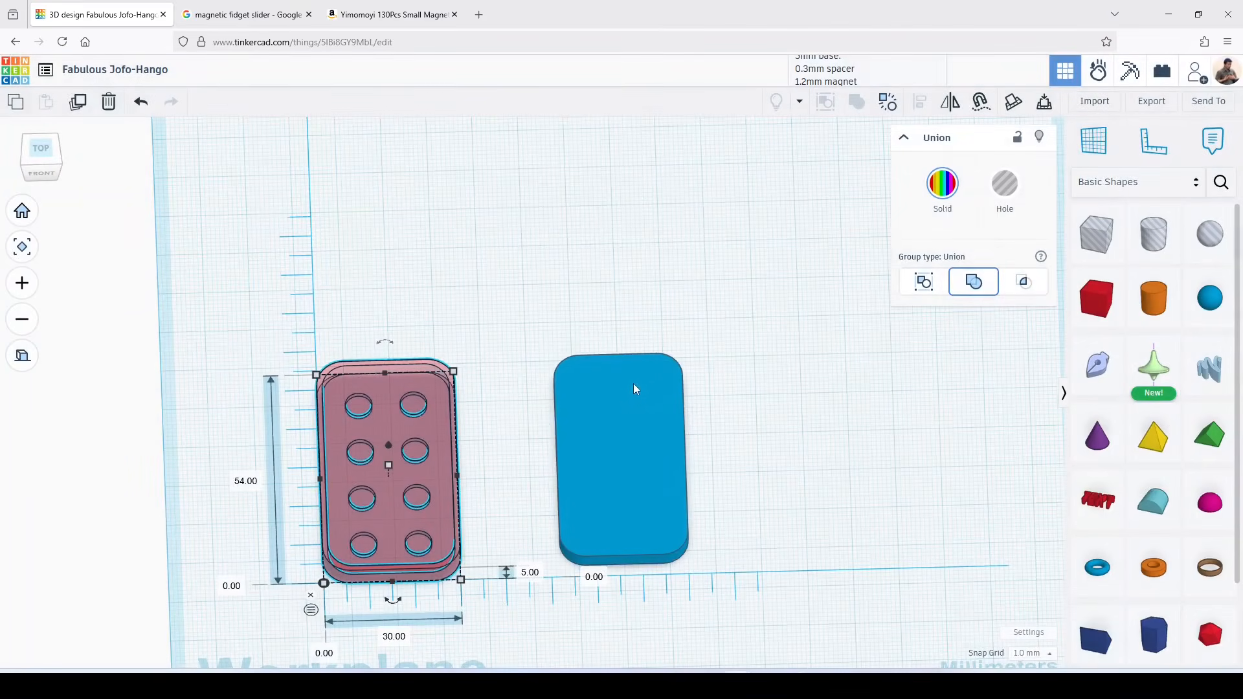
- Review the download format options for exporting only the blue cover, including STL, and close them without downloading
left_click(623, 432)
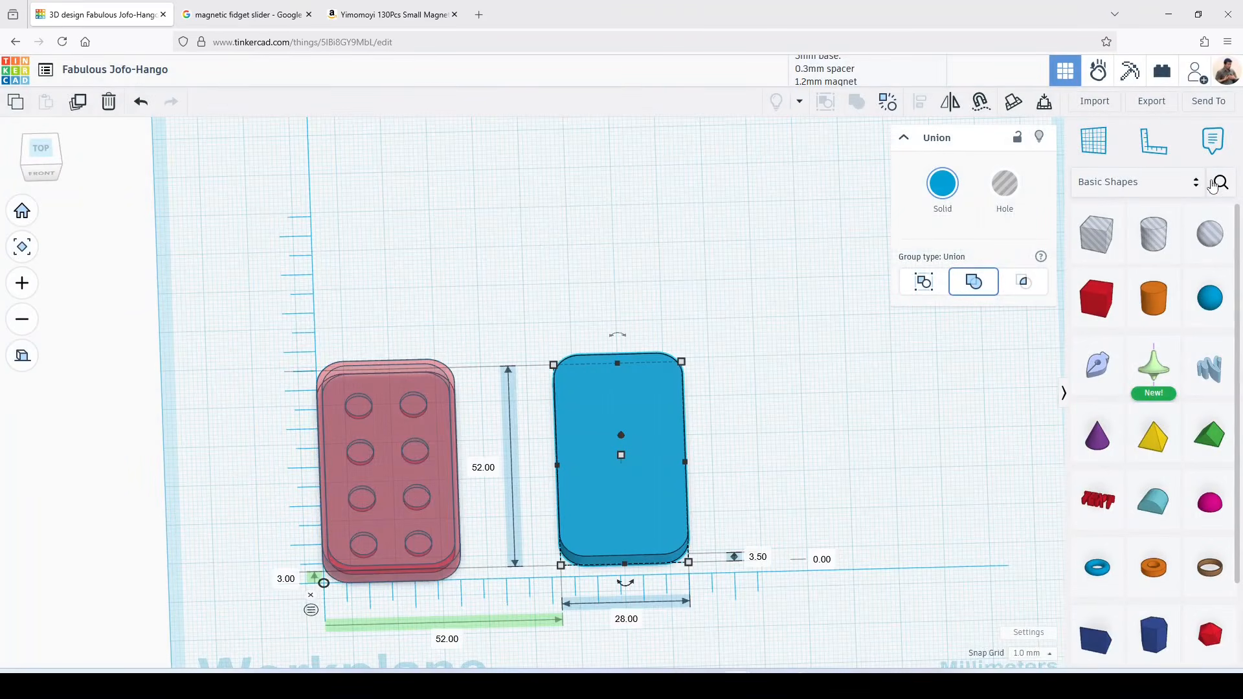
left_click(774, 347)
left_click(664, 386)
left_click(1151, 101)
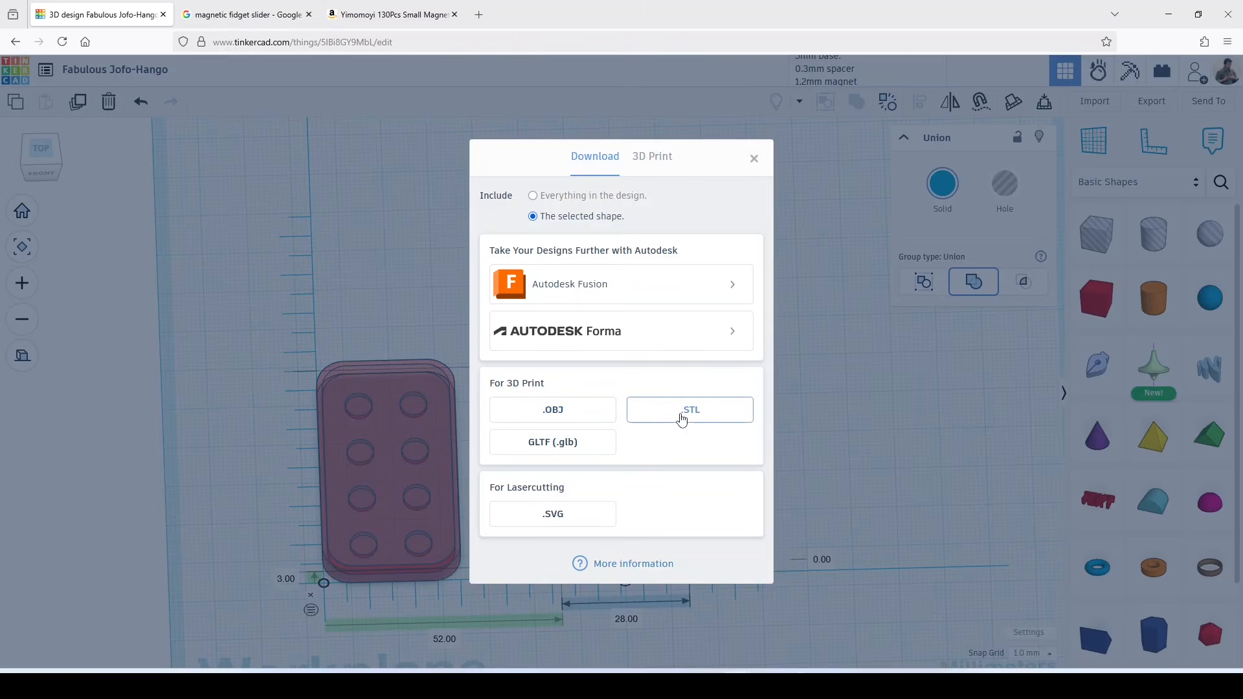
left_click(755, 159)
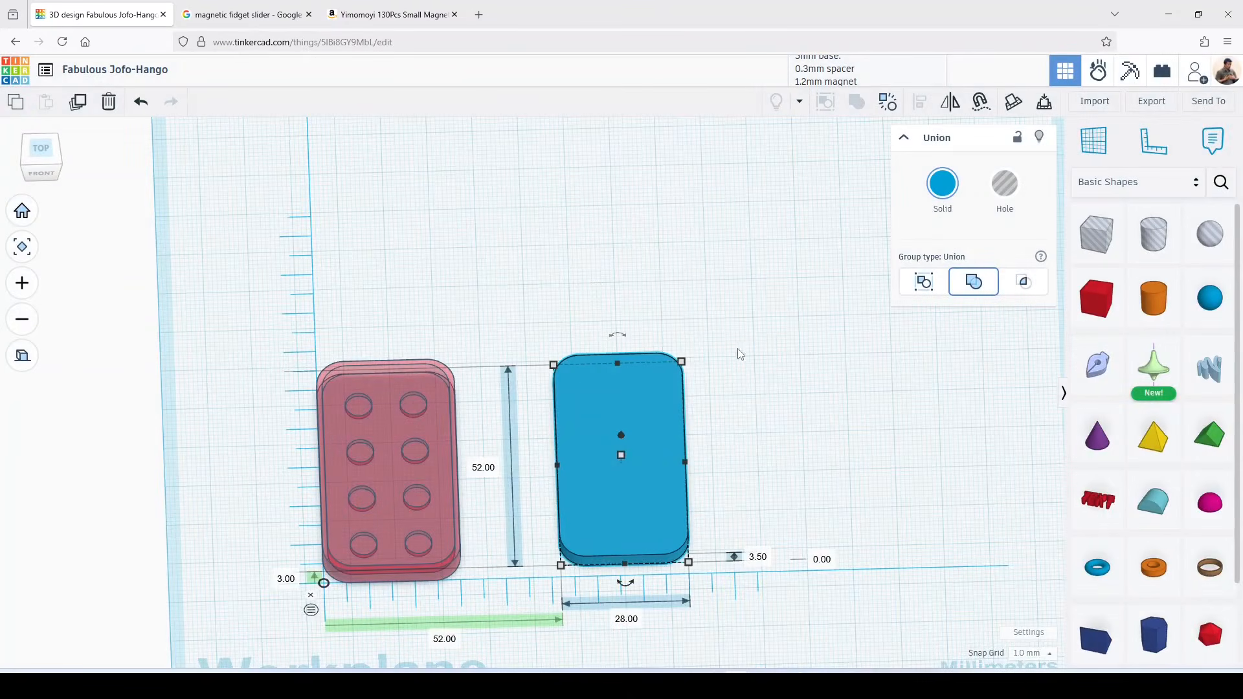
- Examine the finished red base with its magnet pockets and the blue cover individually from front, top and angled views
left_click(447, 458)
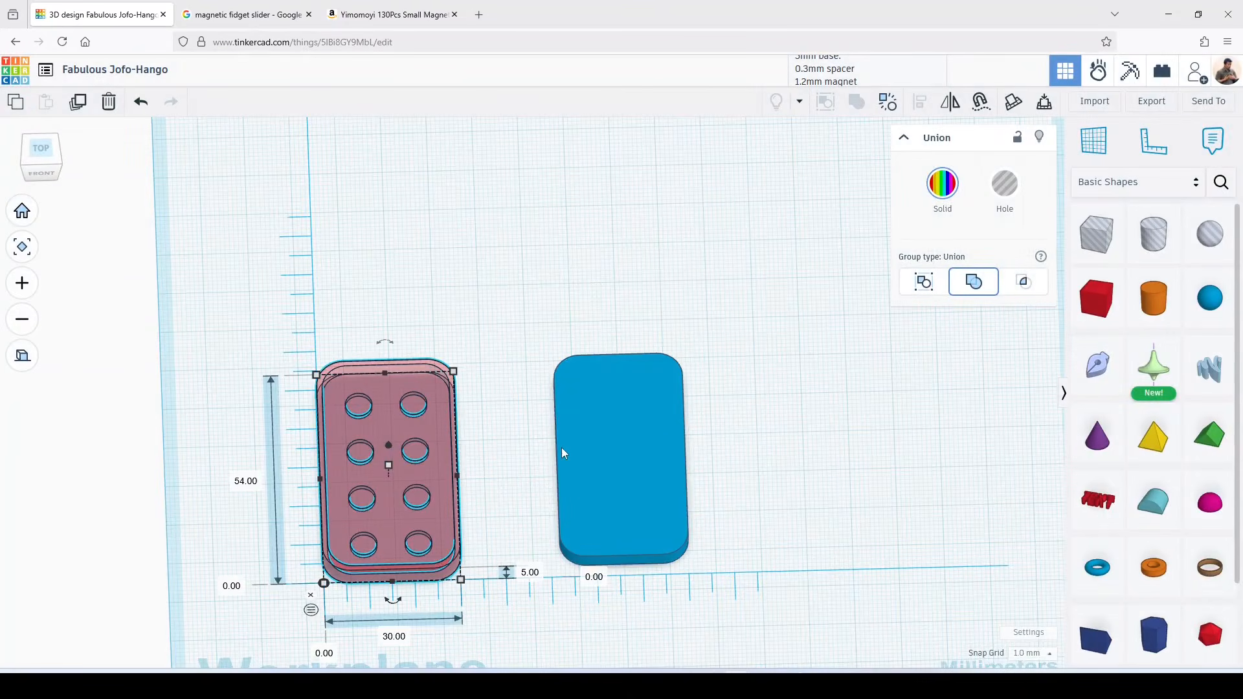
left_click(619, 459)
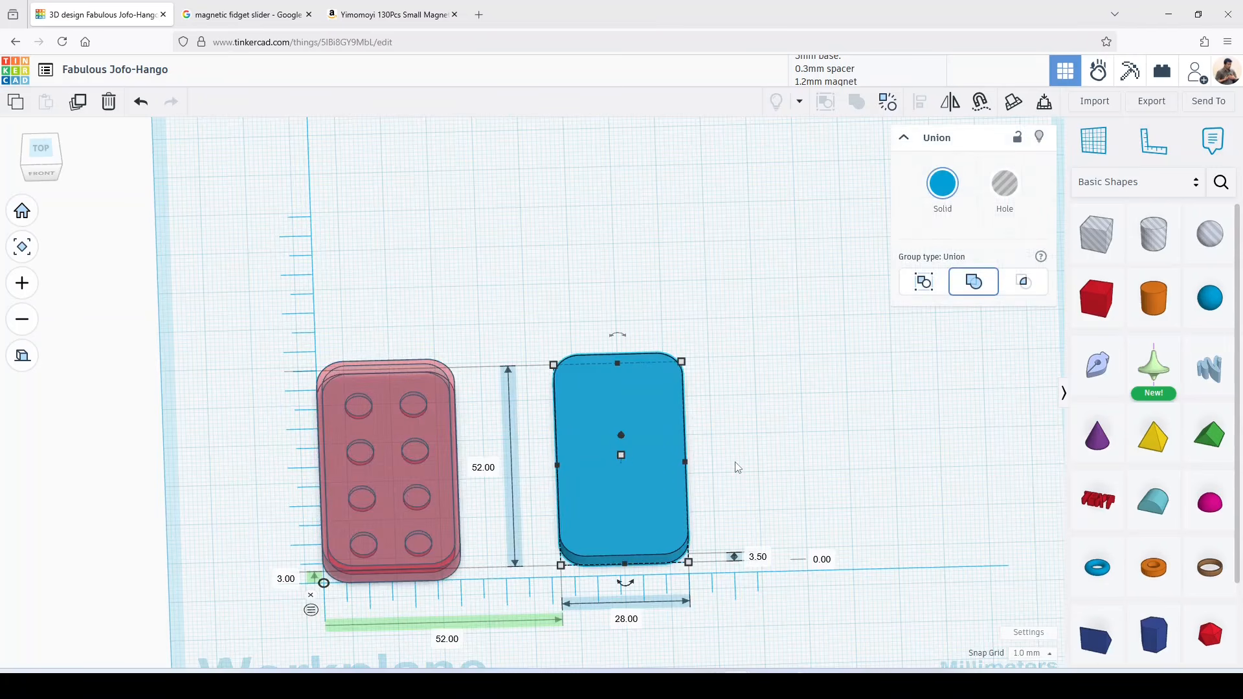
left_click(437, 449)
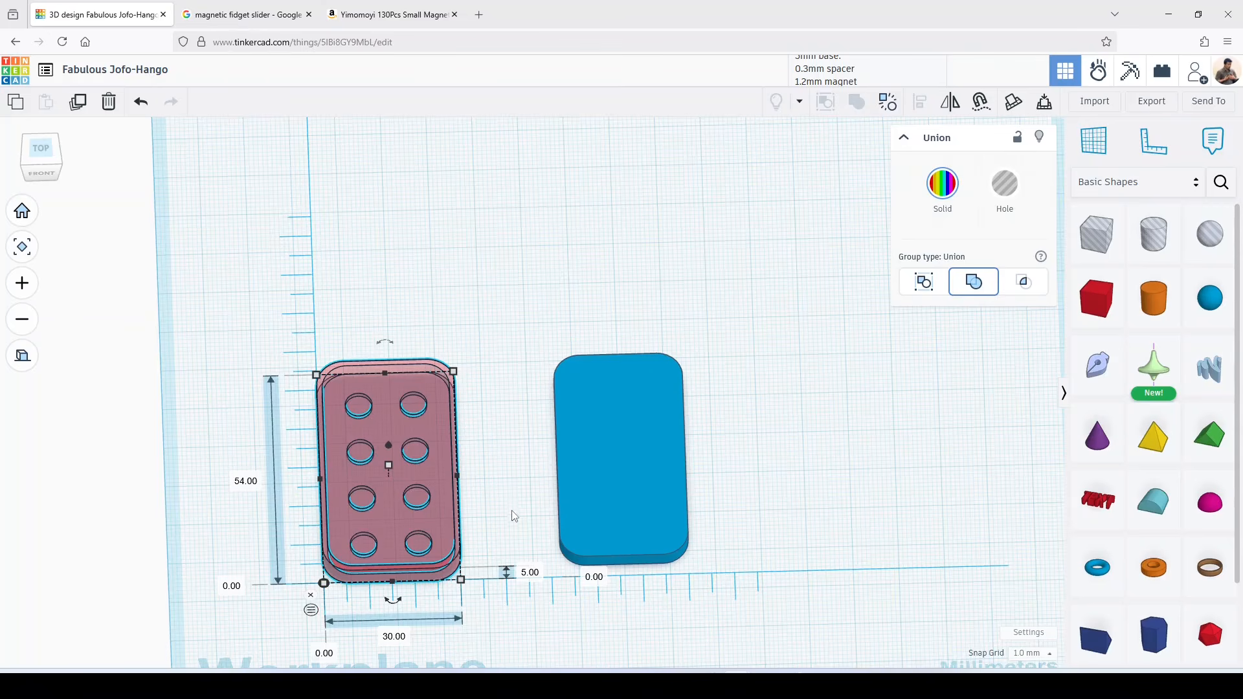
right_click_drag(513, 507, 524, 420)
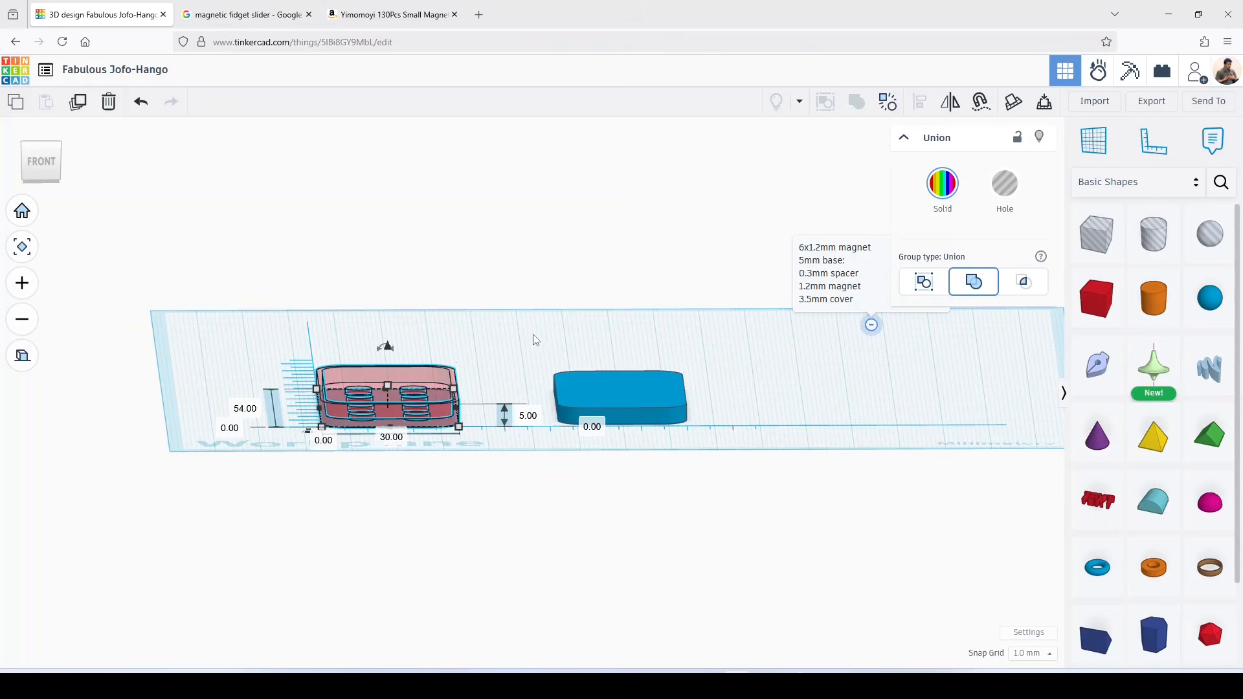
right_click_drag(535, 340, 511, 352)
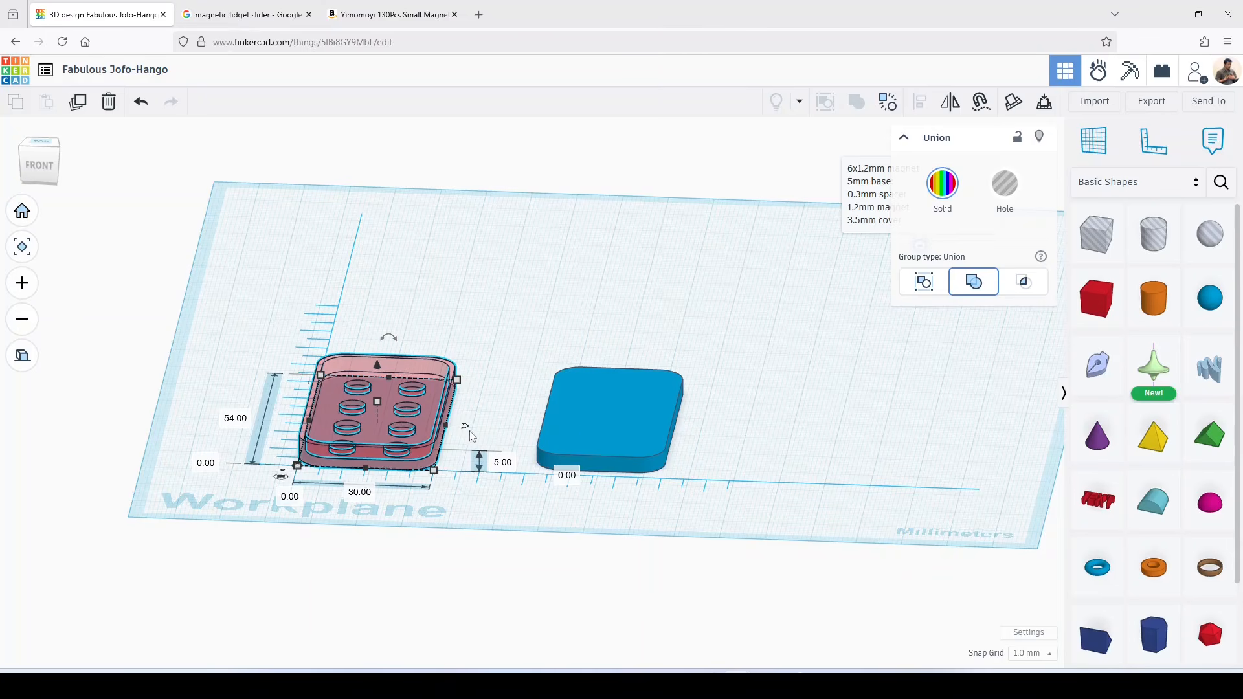
right_click_drag(527, 510, 542, 650)
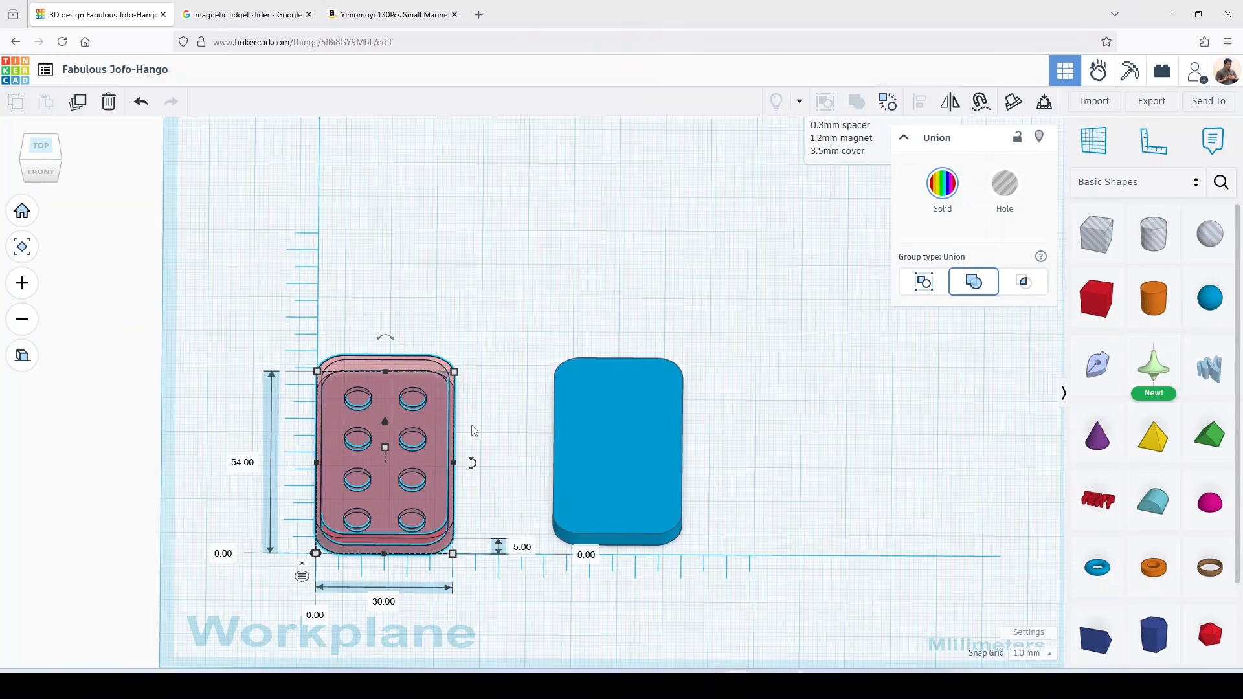
left_click(613, 431)
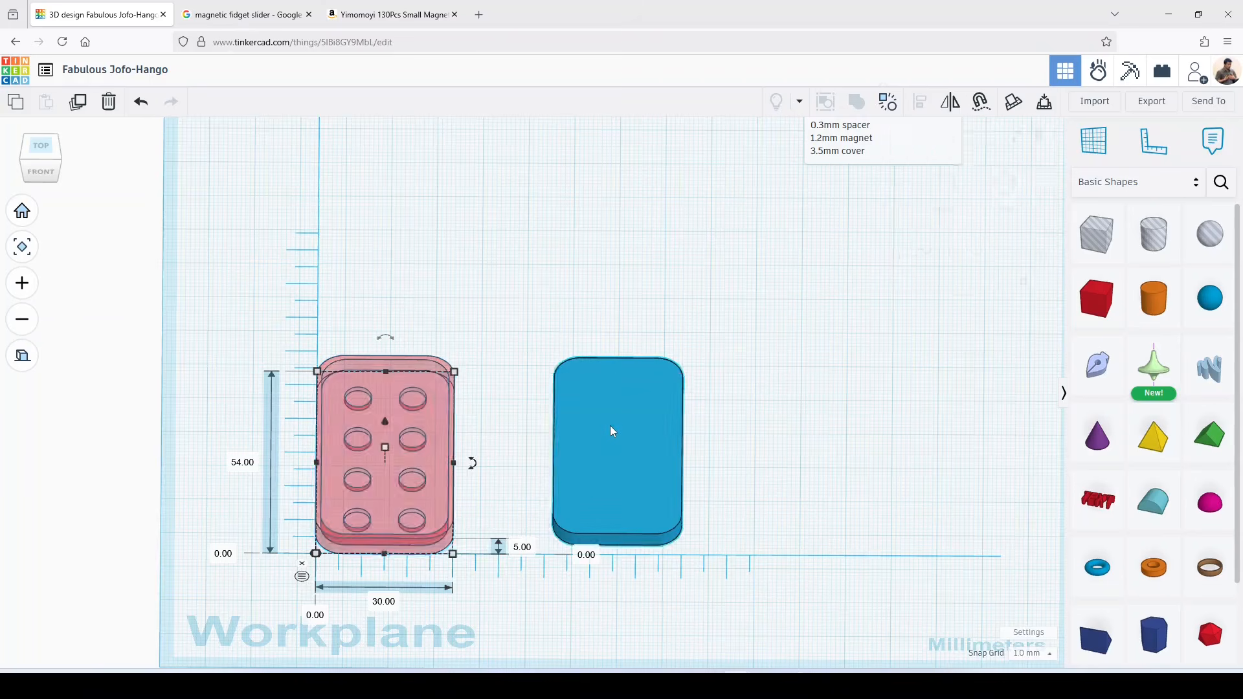
left_click(610, 429)
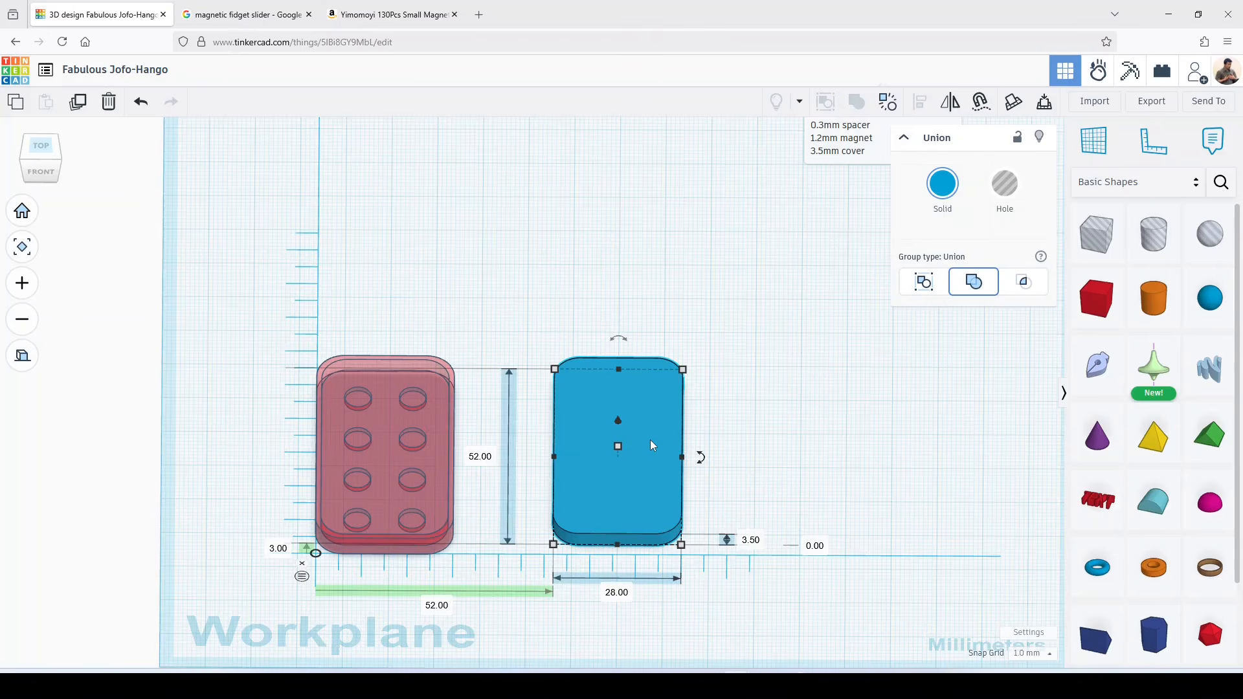
left_click(51, 149)
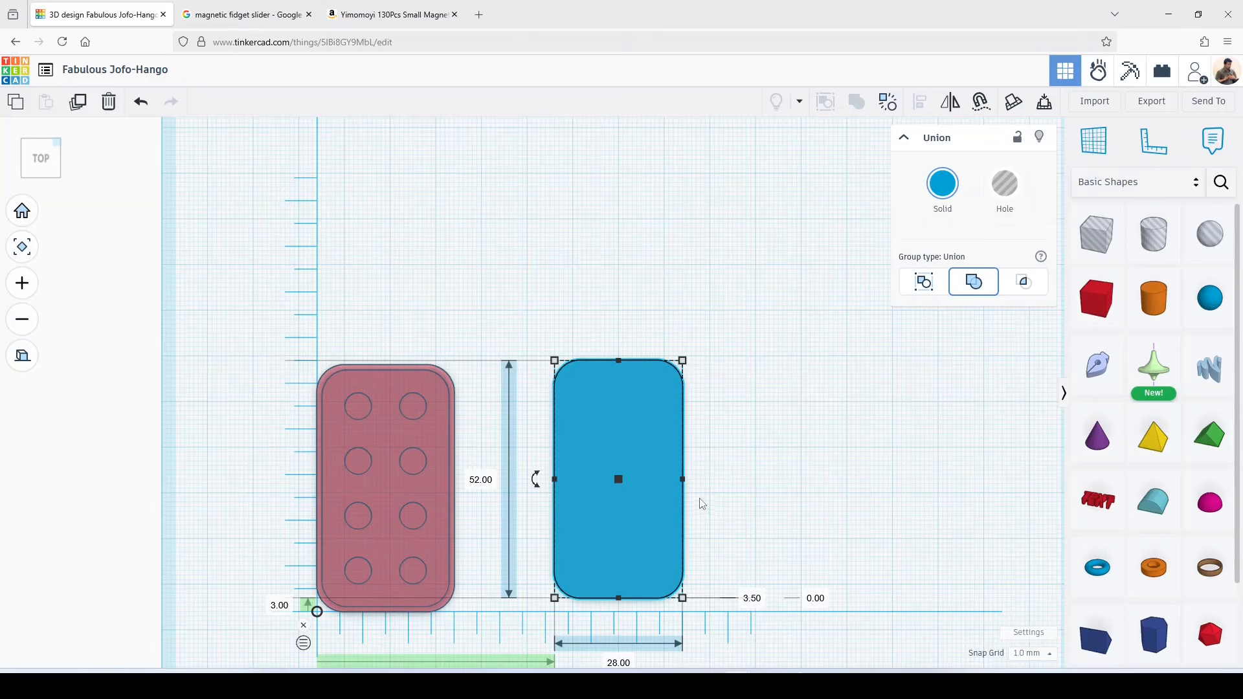
right_click_drag(725, 527, 623, 444)
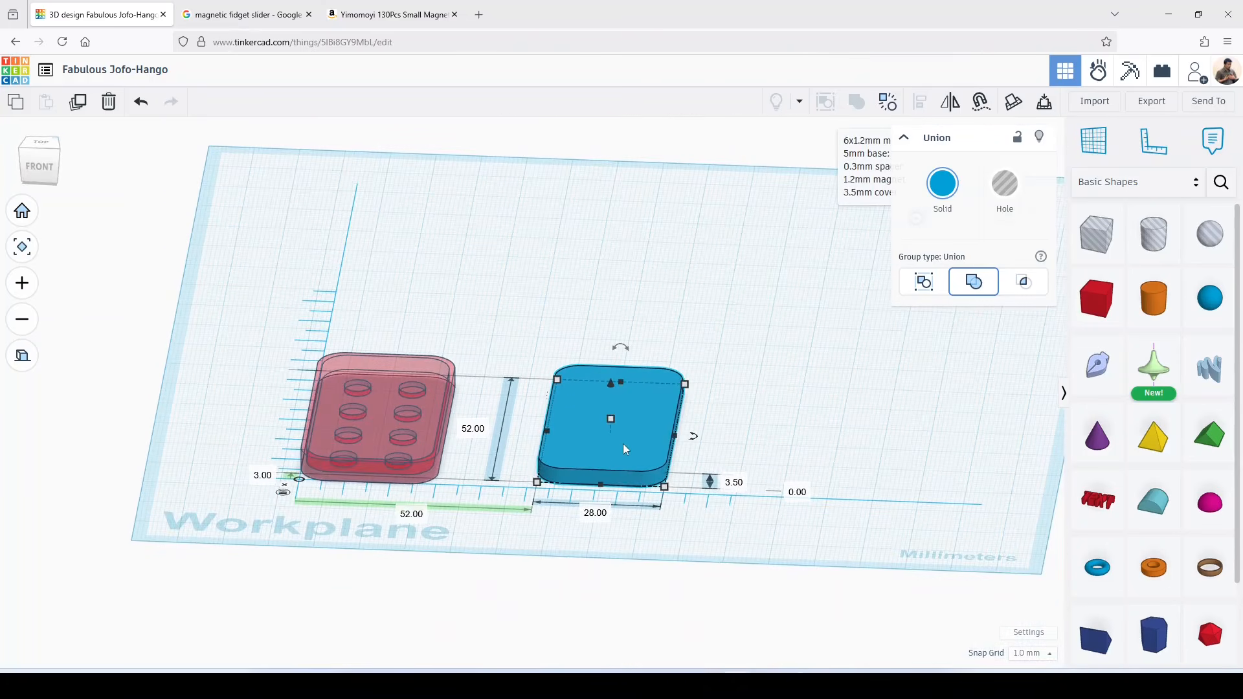